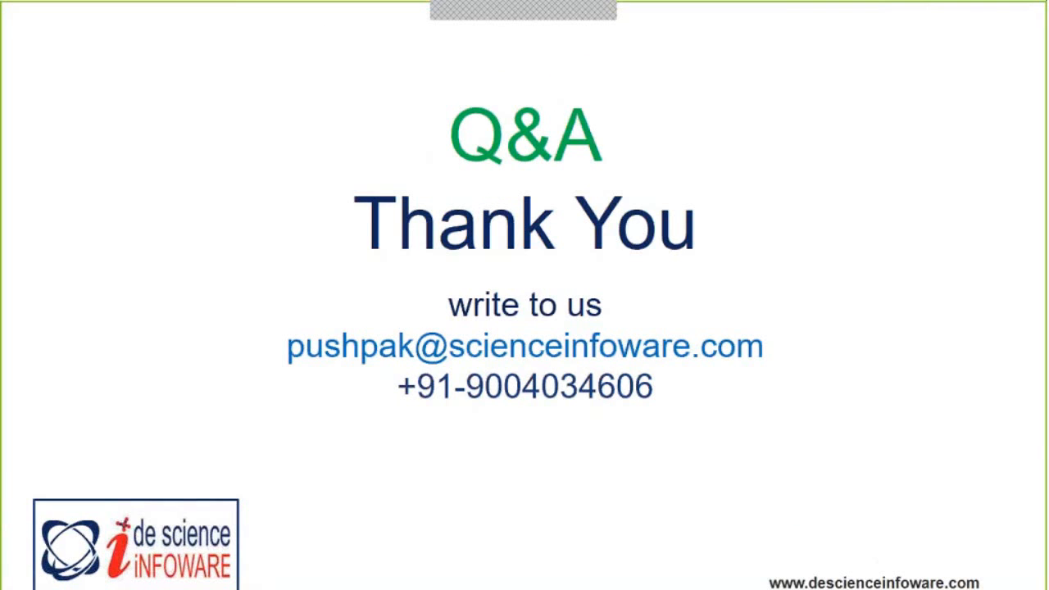
- Leave the slide show, switch to Orbit.com in the browser, and run the easy search for "whatsapp" with the preview pane collapsed
key(Escape)
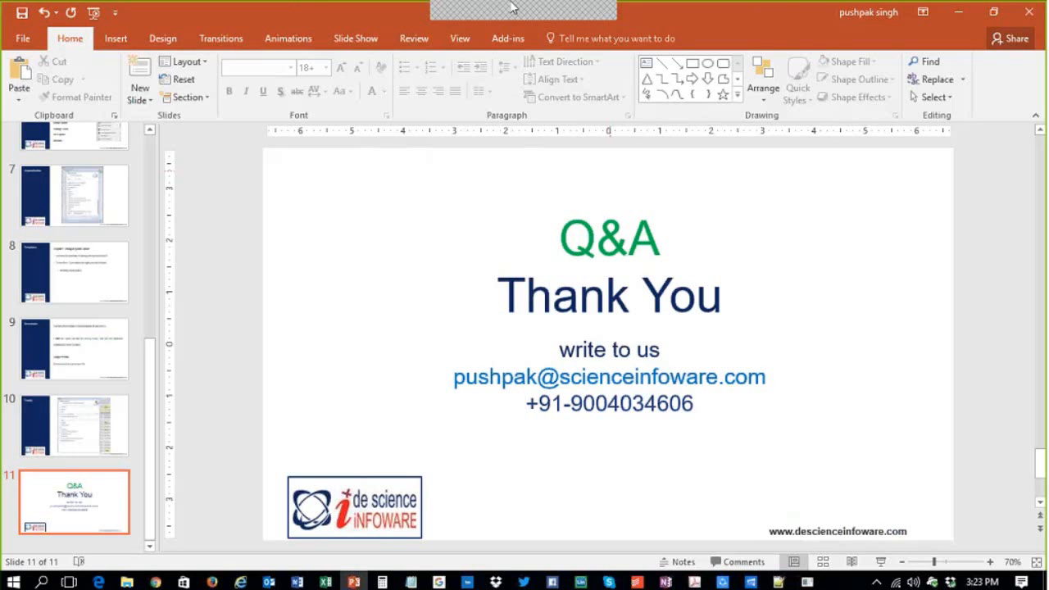
click(621, 22)
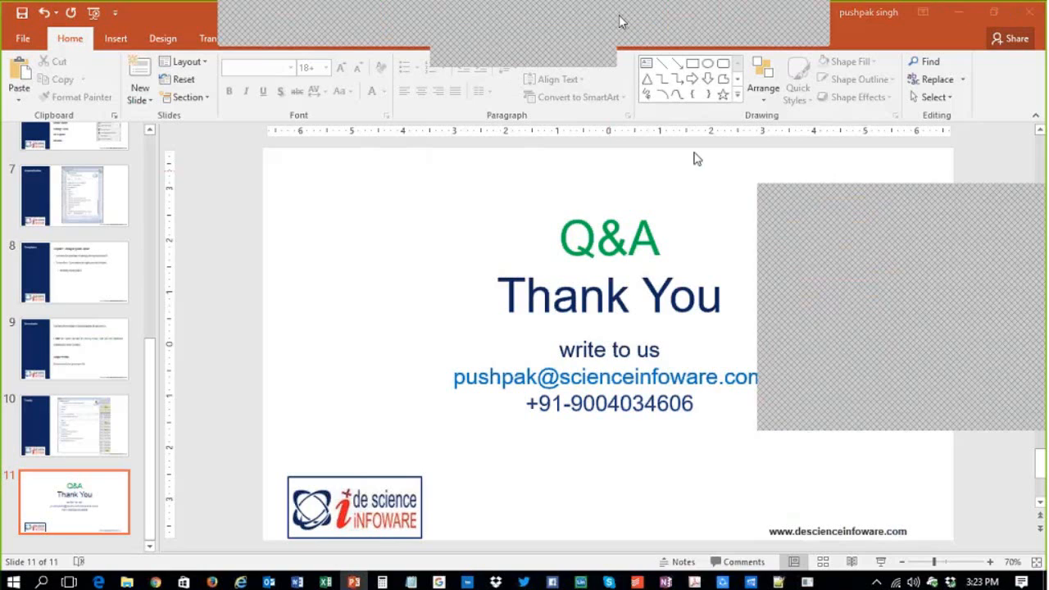
key(alt+Tab)
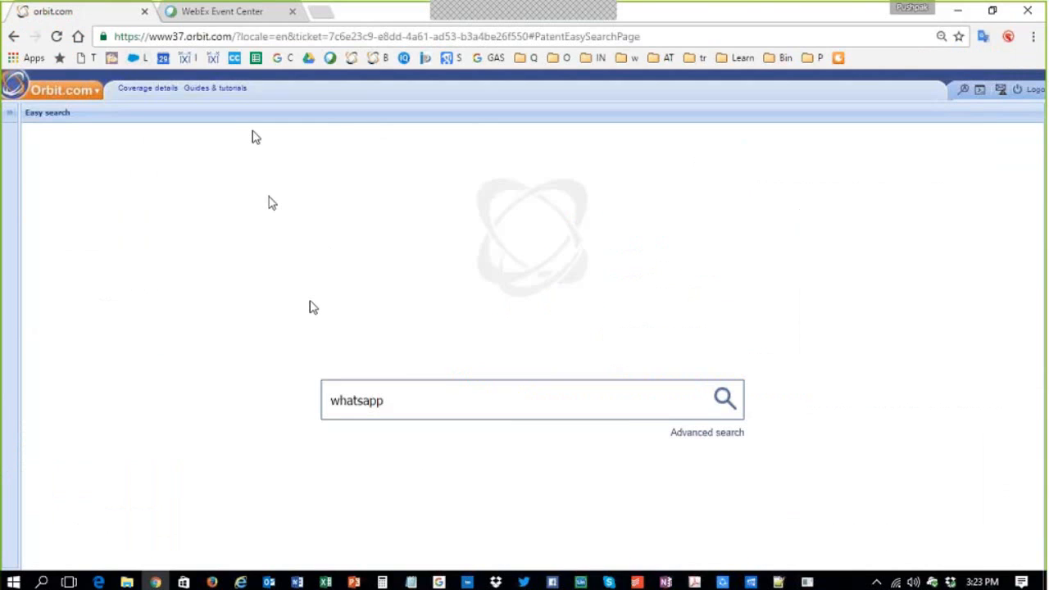
click(483, 413)
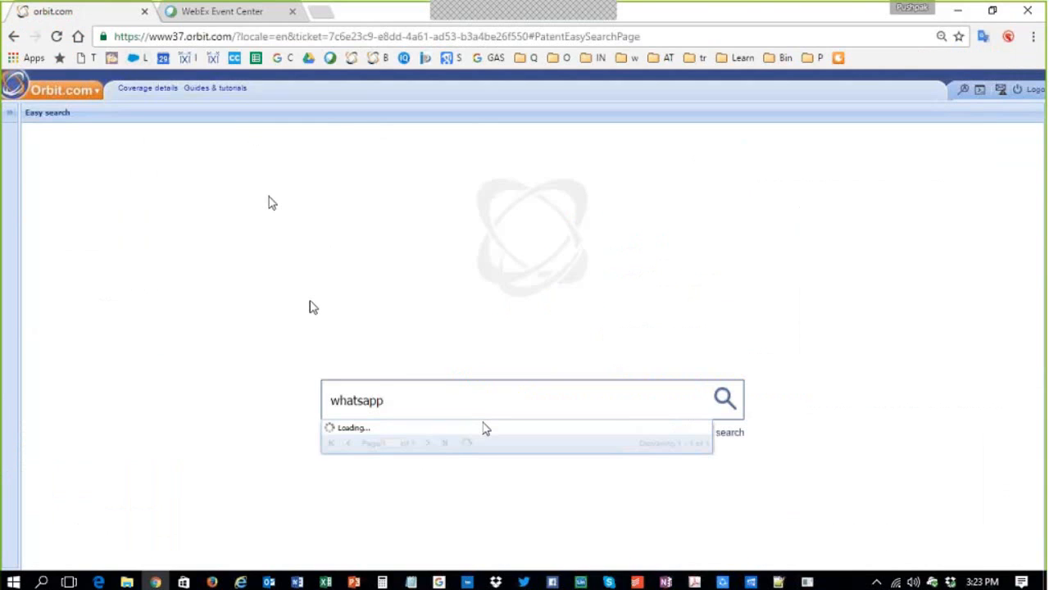
click(725, 400)
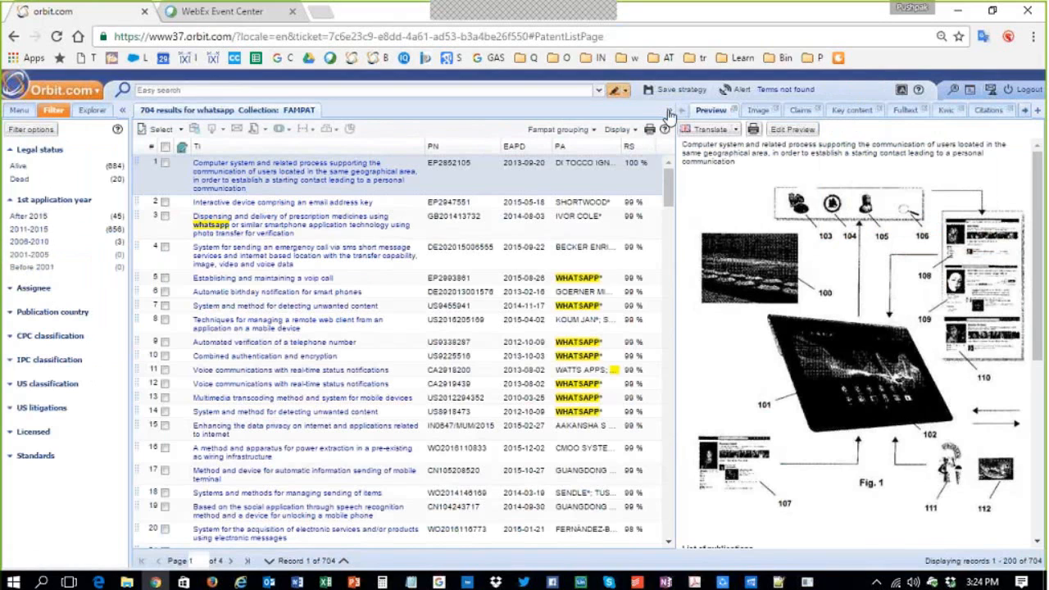
click(669, 112)
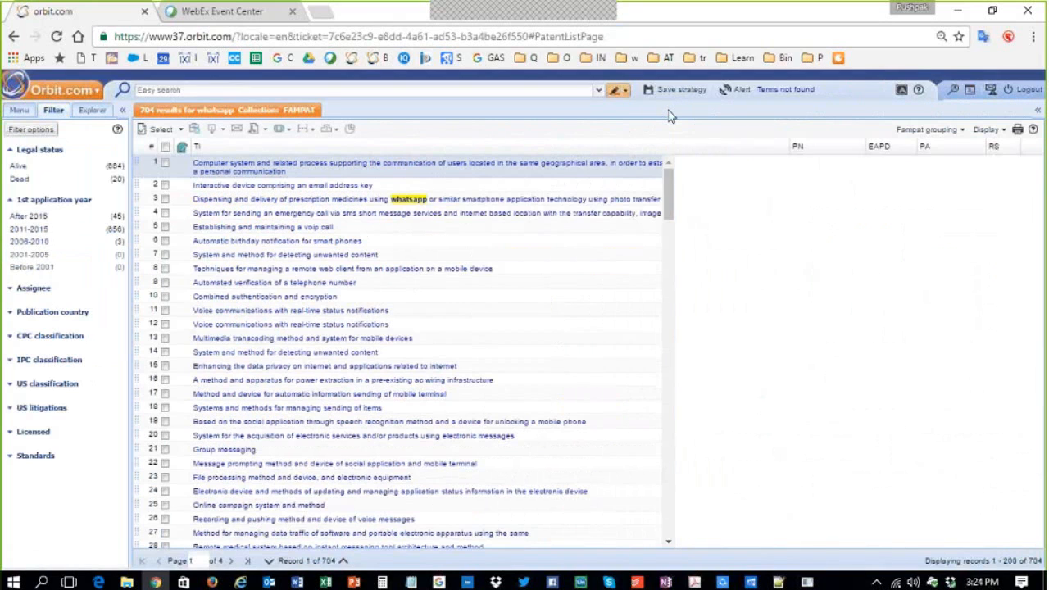
- Examine the keyword-in-context passages of the record "Establishing and maintaining a voip call" and return to the results list
click(305, 166)
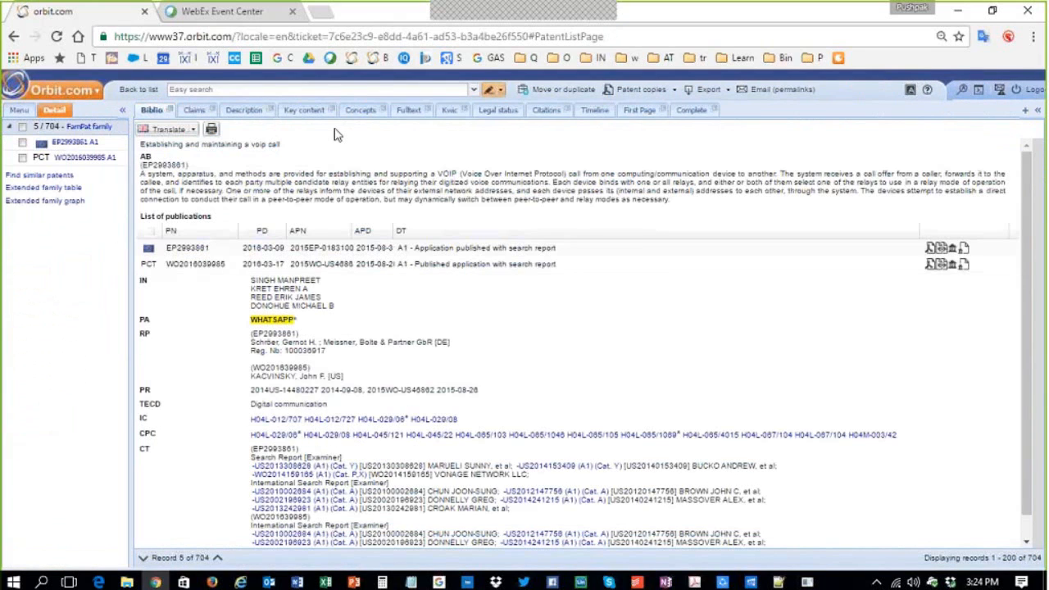
click(447, 112)
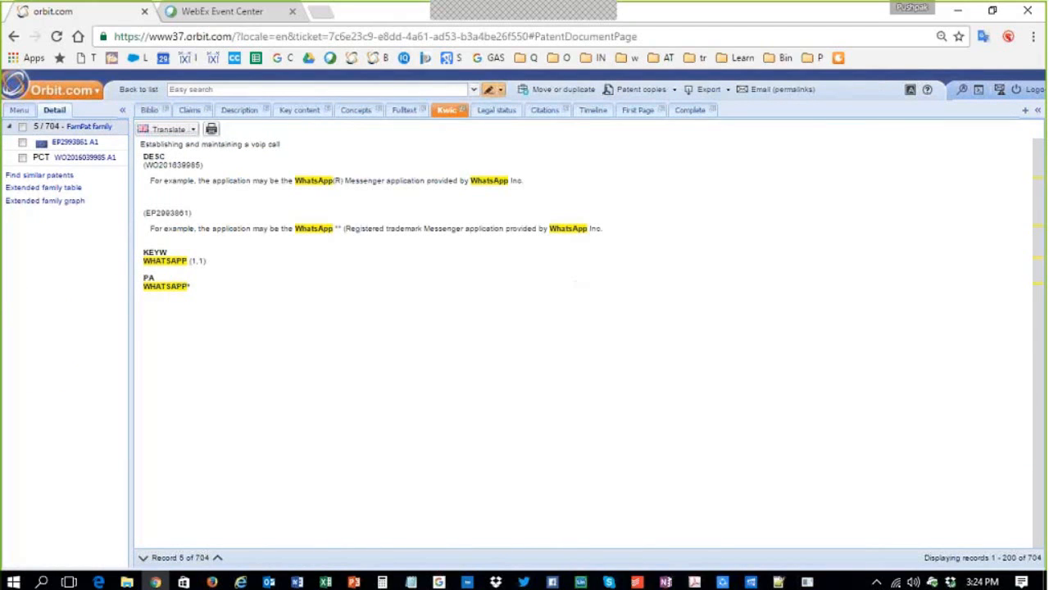
drag(145, 161, 523, 180)
drag(143, 212, 603, 230)
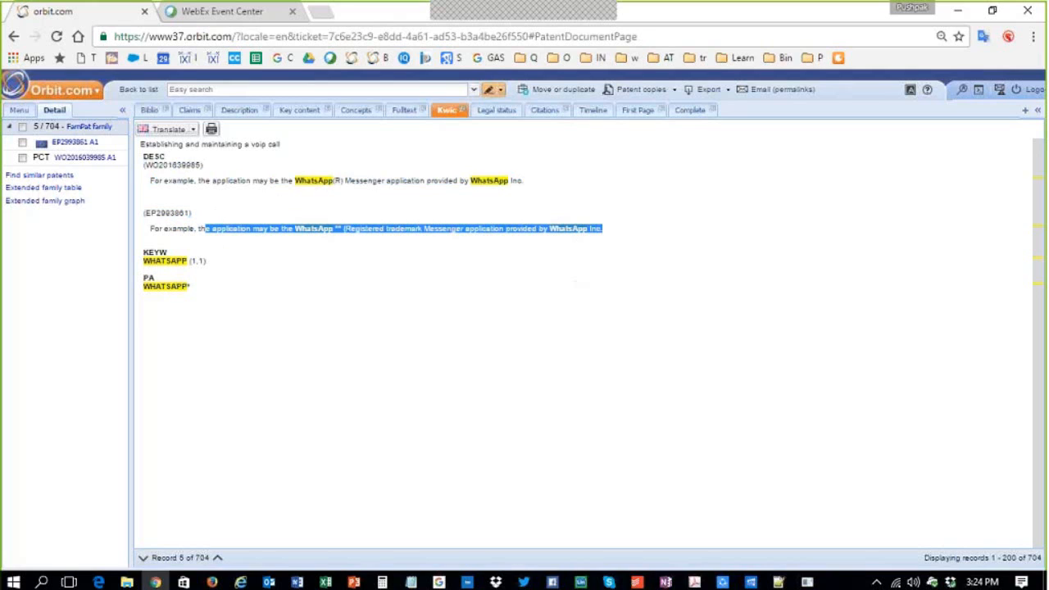
click(385, 280)
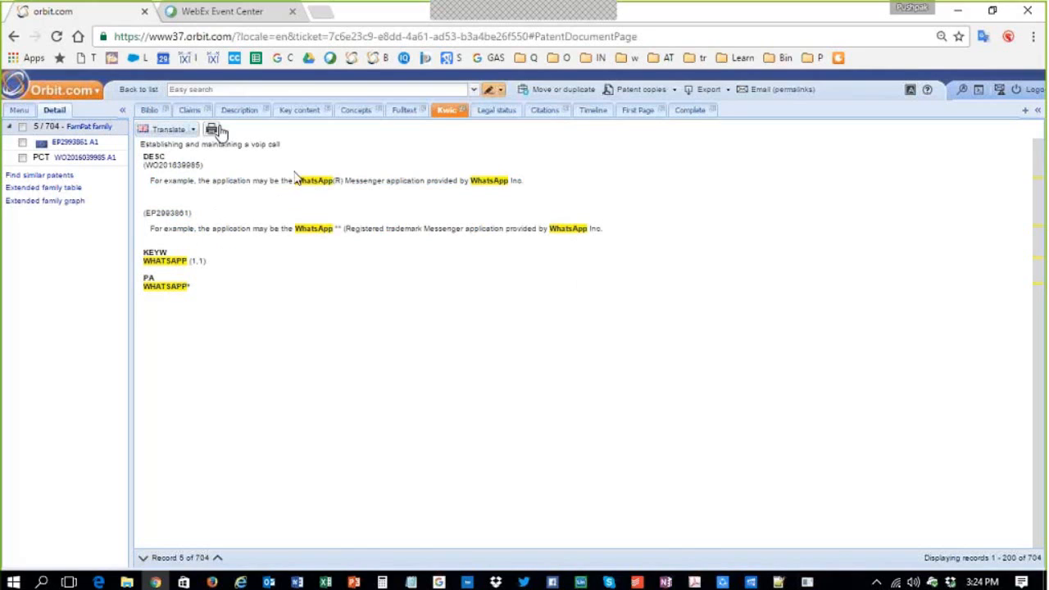
double_click(301, 182)
click(125, 92)
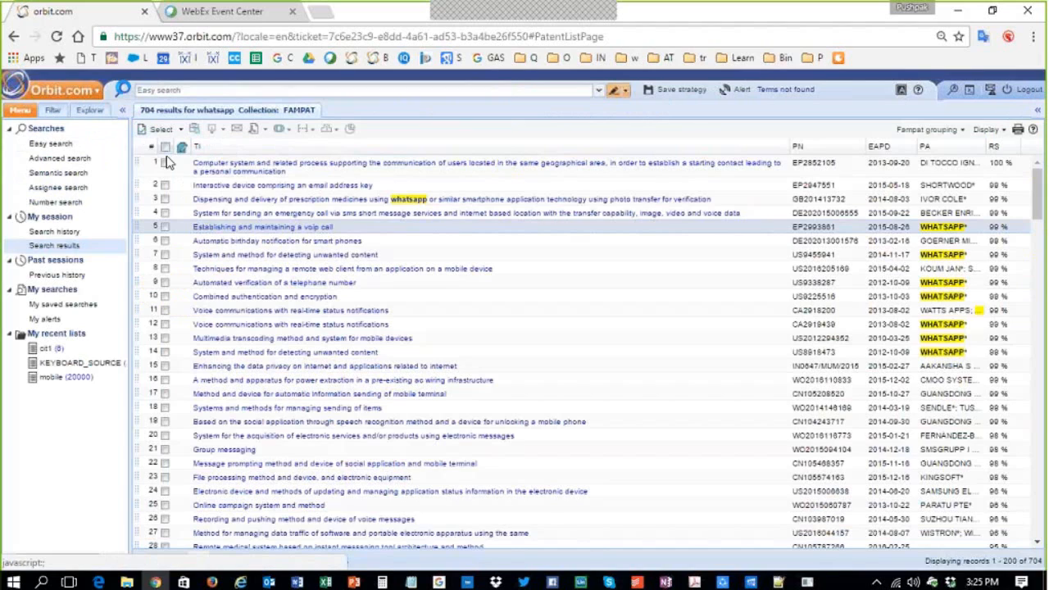
- Select the range of records 1 to 15 in the results list
click(180, 130)
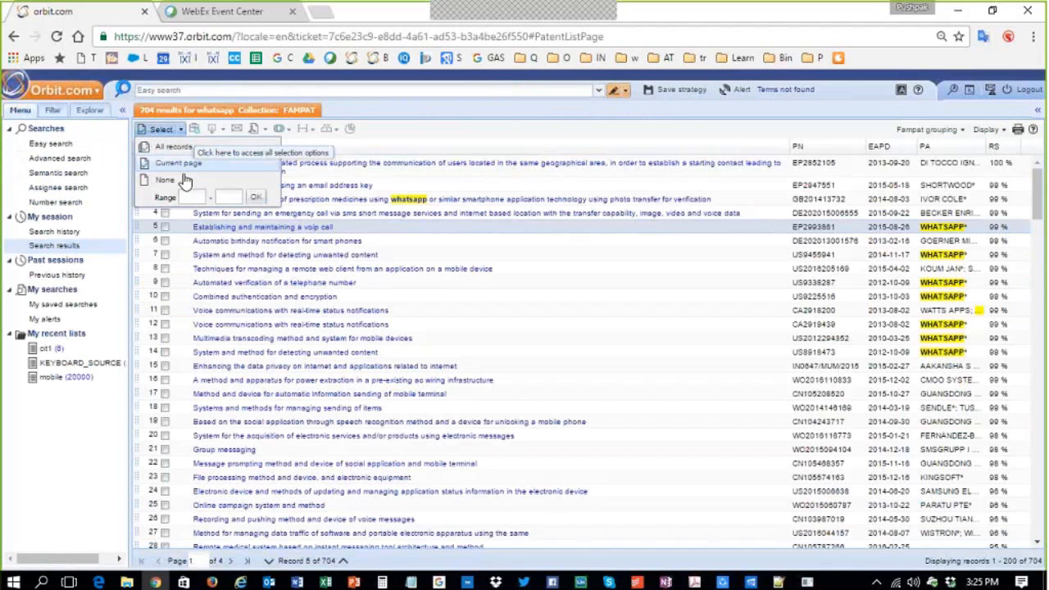
click(203, 197)
text(1)
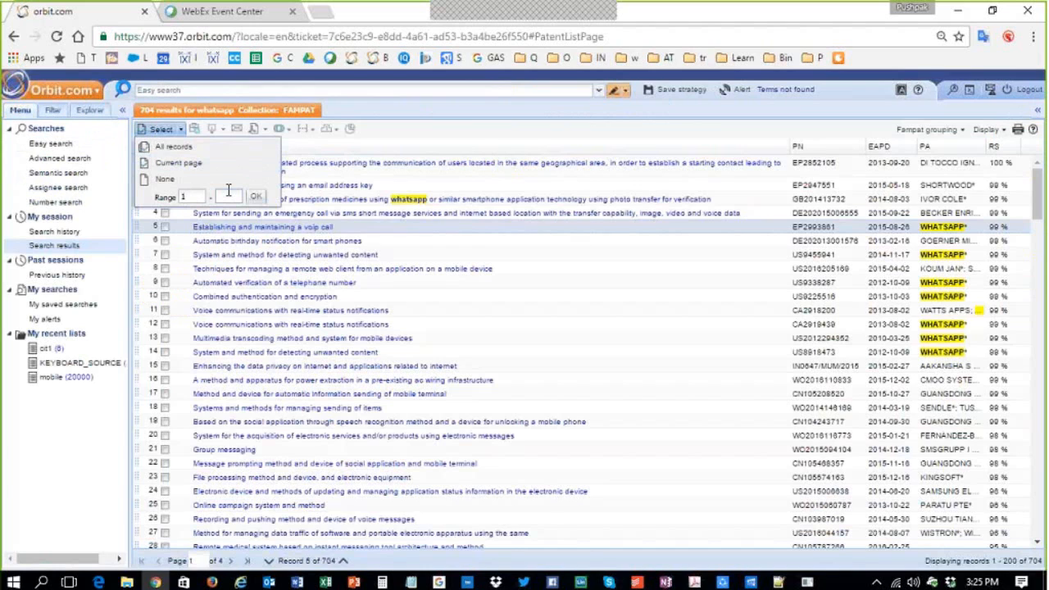
click(229, 193)
text(15)
click(256, 196)
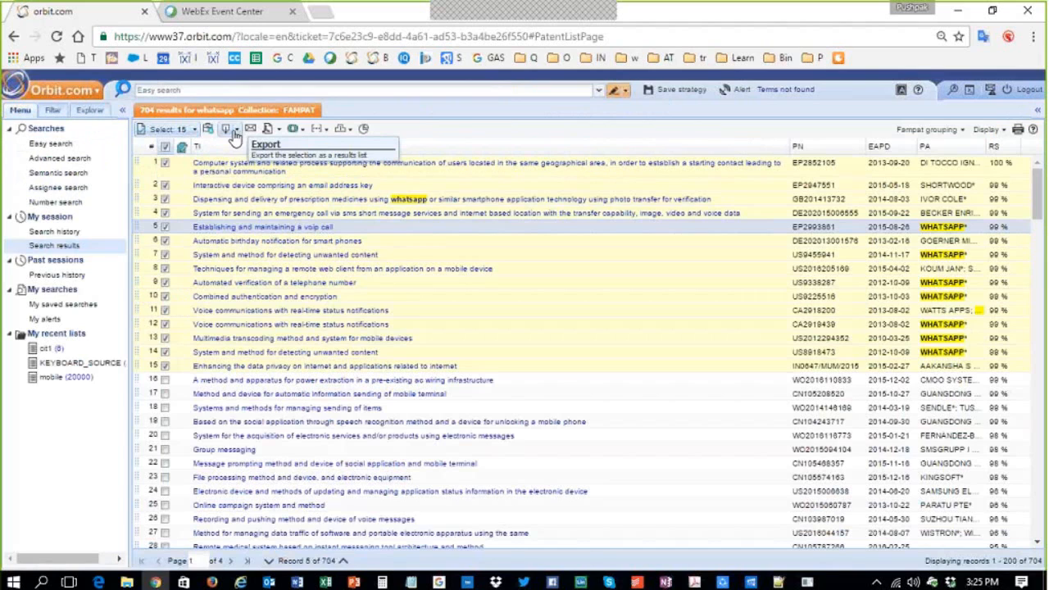
- Start an XLSX (beta) export of the selected records and save a new export profile named Webinar1
click(237, 131)
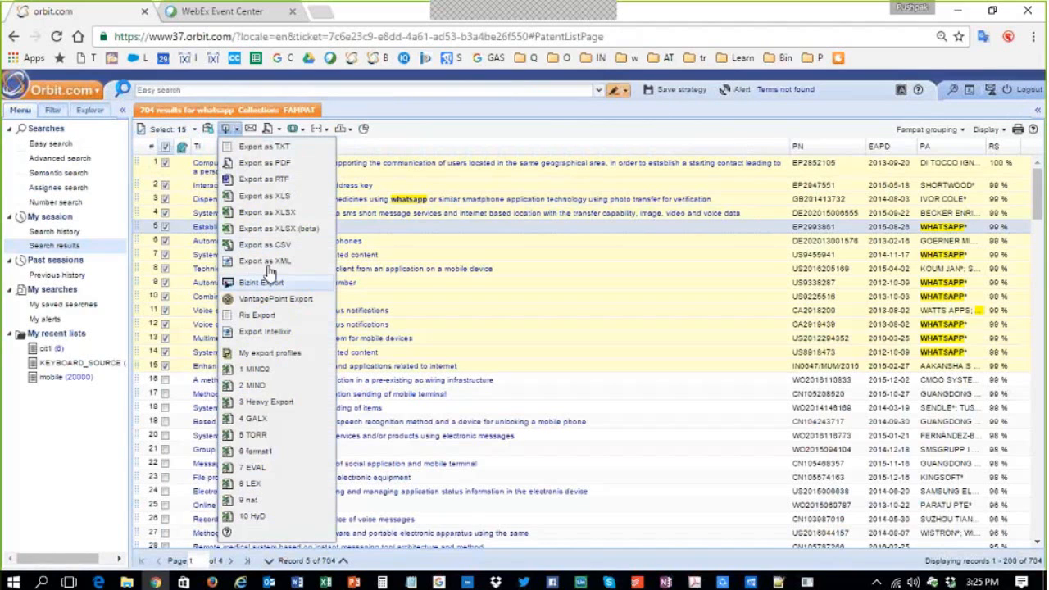
click(310, 235)
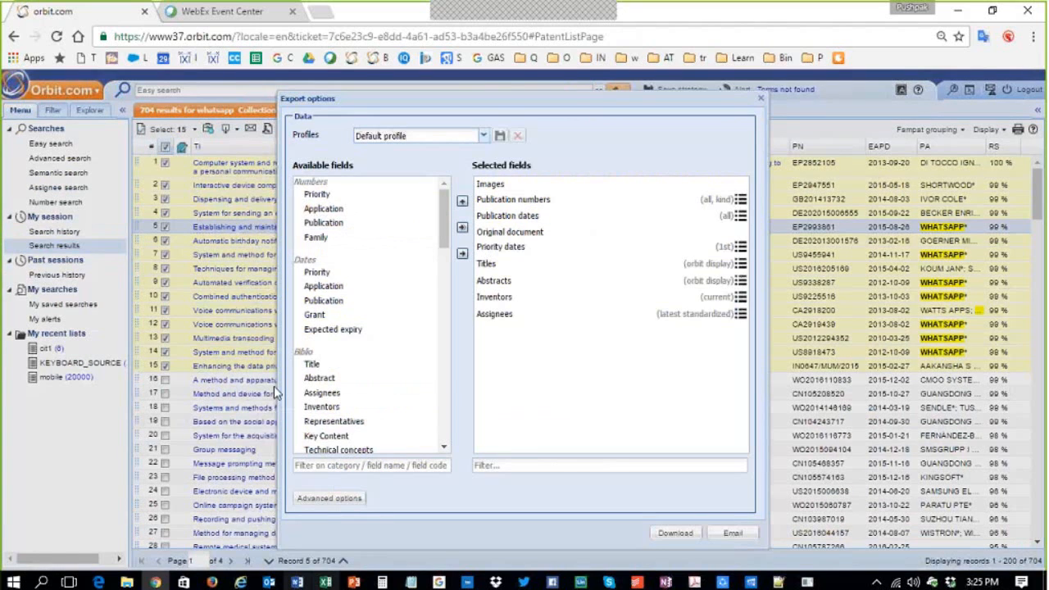
click(484, 136)
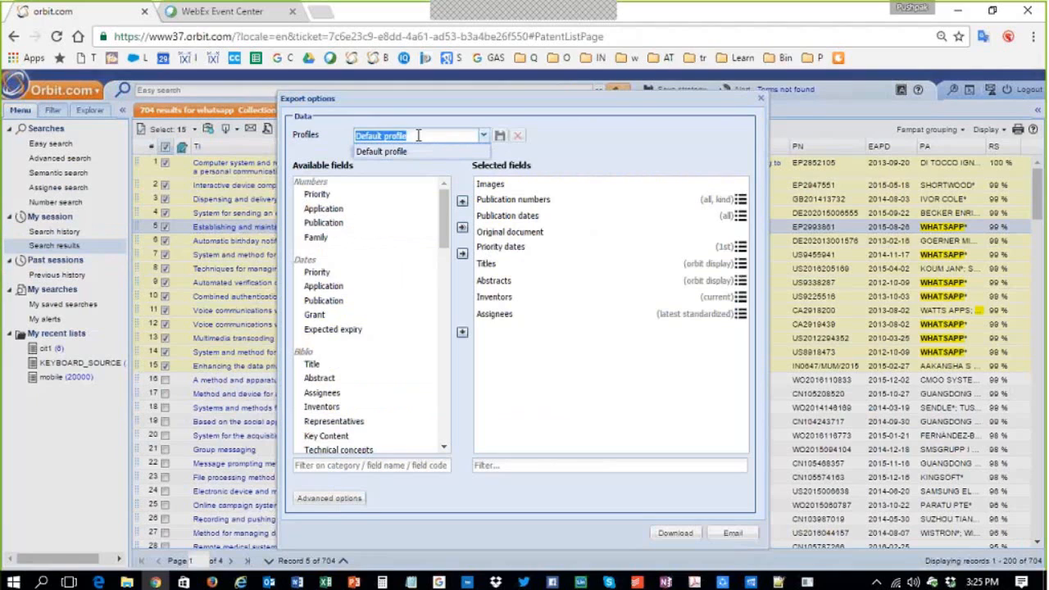
text(We)
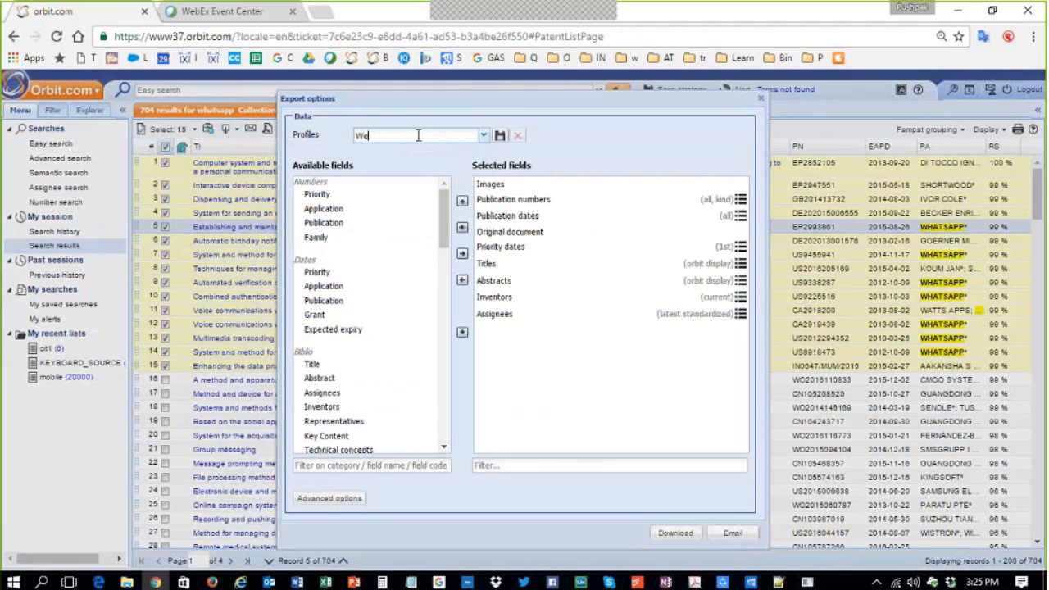
text(binar1)
click(501, 136)
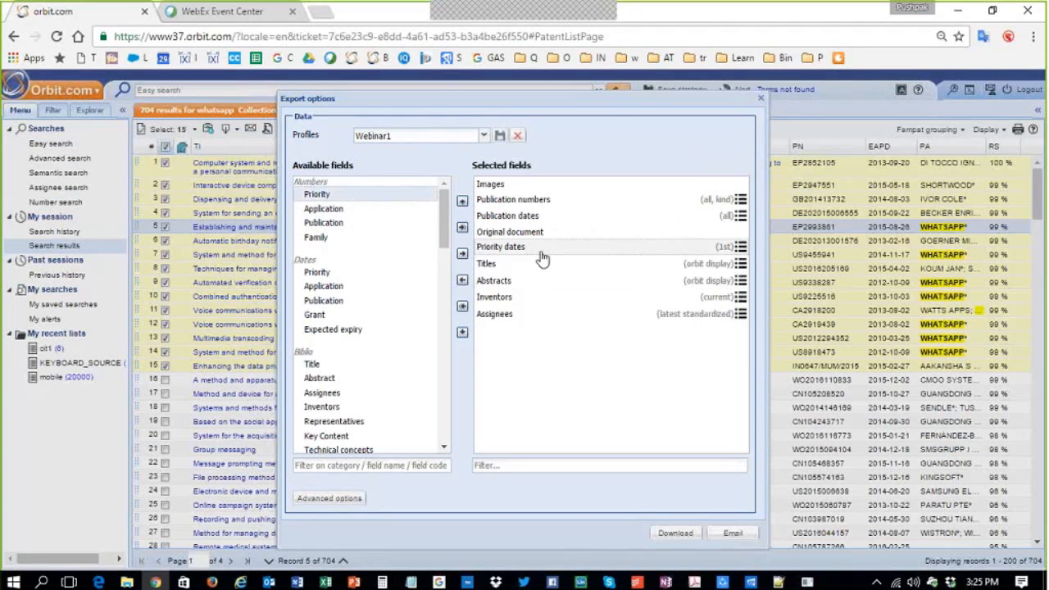
- Add the Priority numbers field to the export and also include its standardized, earliest, and earliest standardized sub-options
click(463, 255)
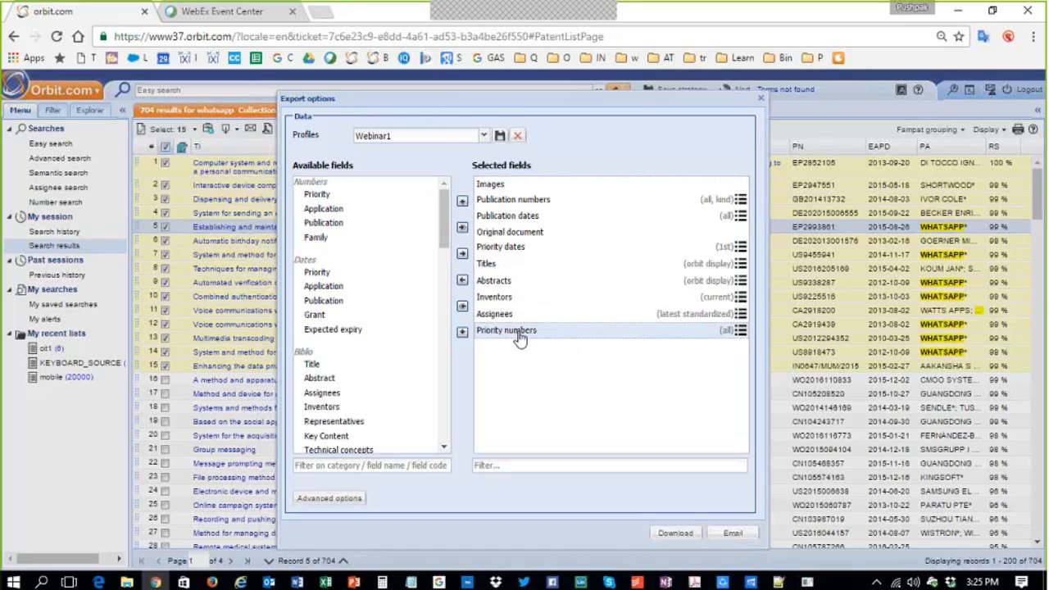
click(741, 332)
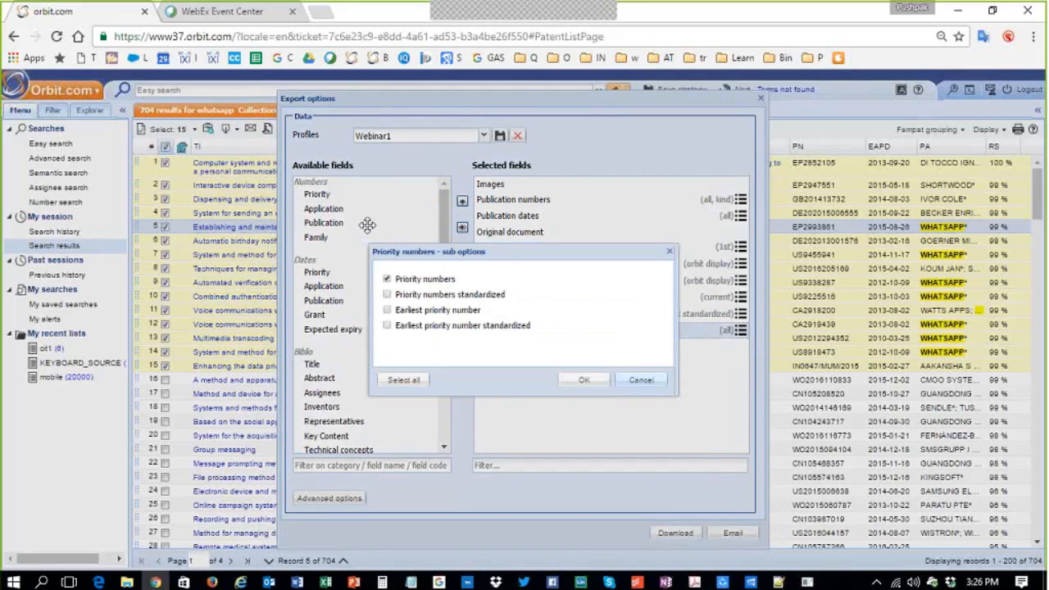
mouse_move(367, 224)
mouse_down()
mouse_move(369, 235)
mouse_move(368, 224)
mouse_up()
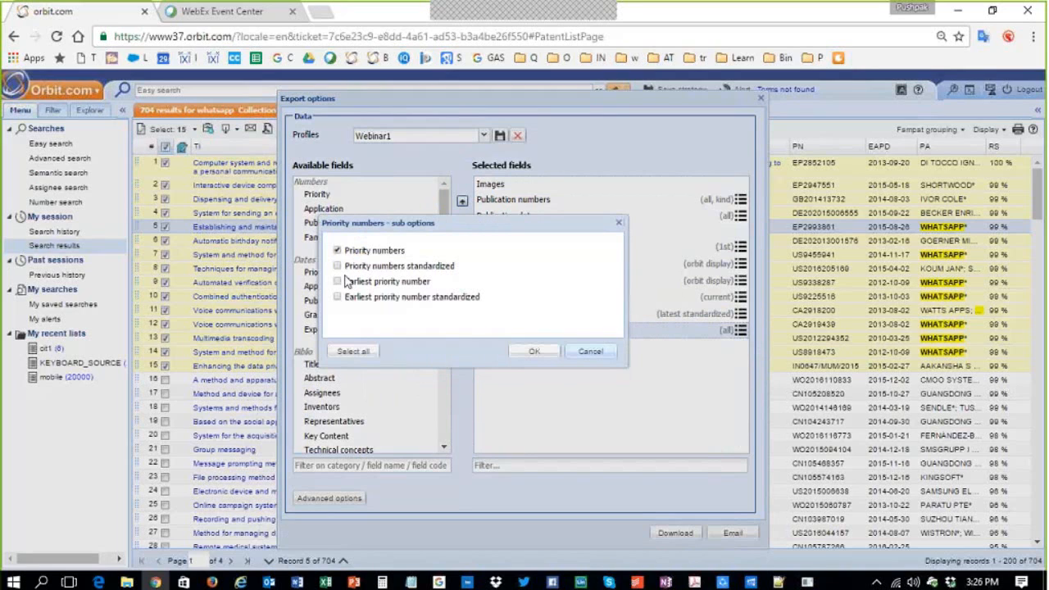
click(365, 267)
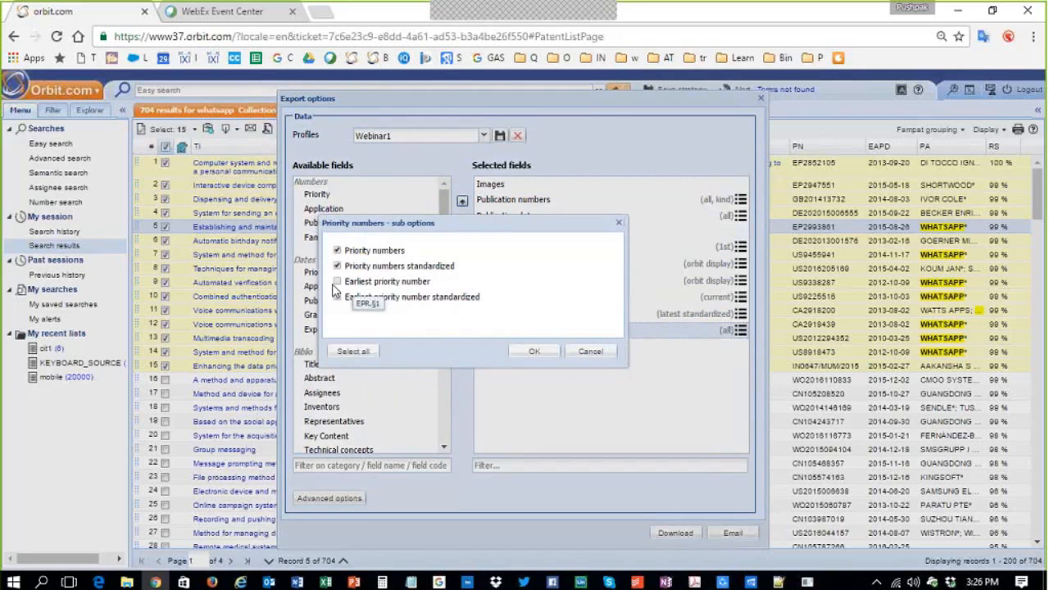
click(337, 282)
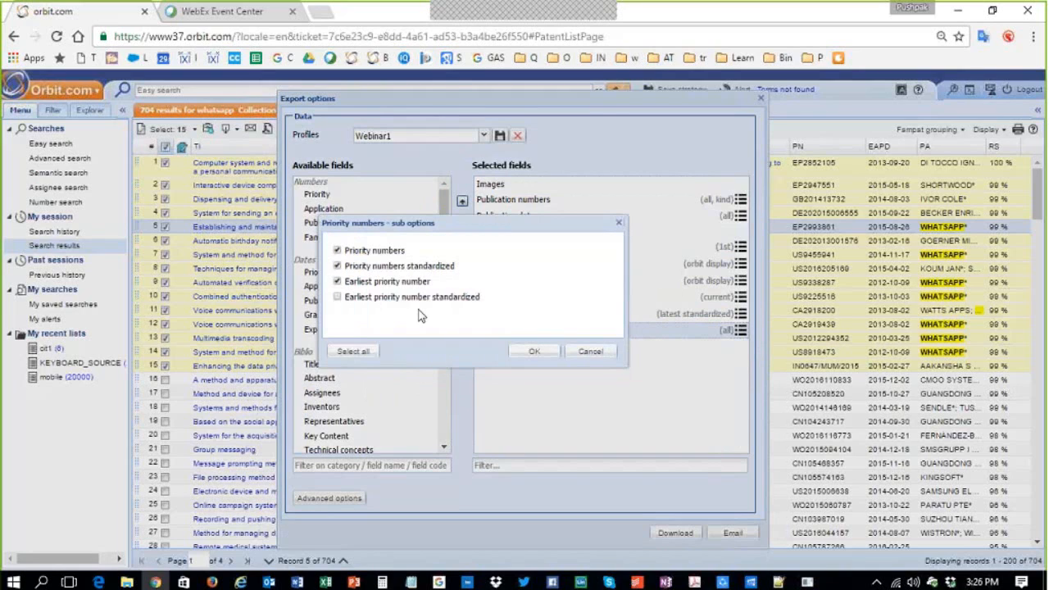
click(337, 300)
click(534, 354)
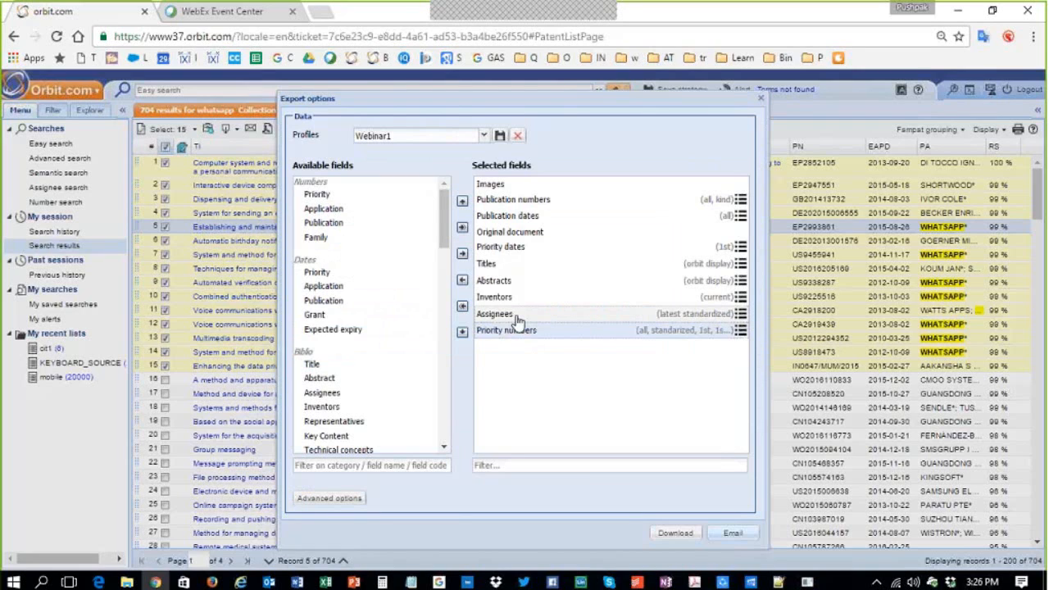
- Set the Assignees field to export only Current assignees, and check the Inventors sub-options without changing them
click(741, 316)
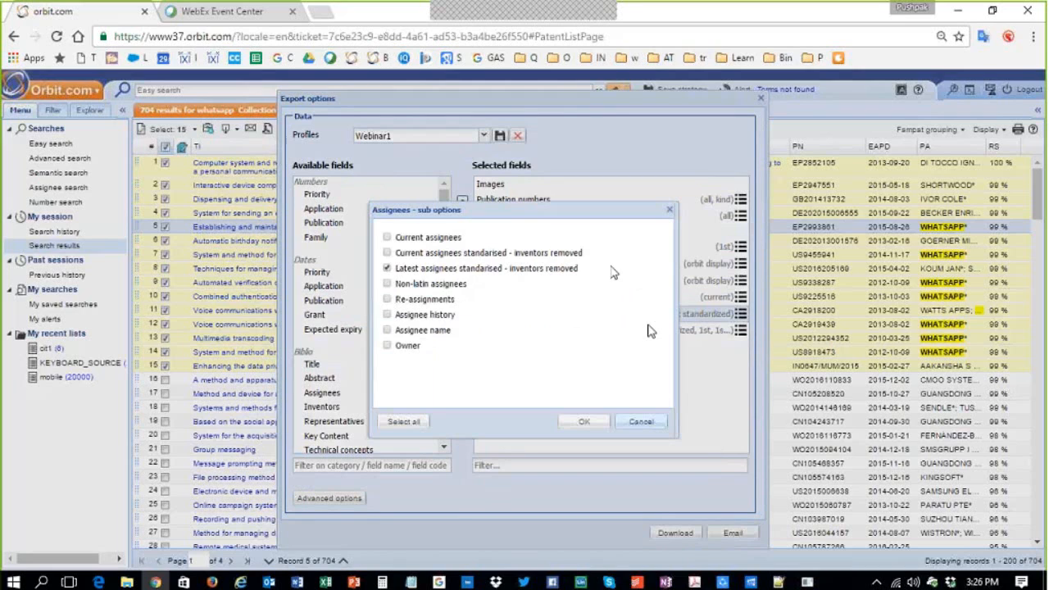
drag(439, 209, 392, 211)
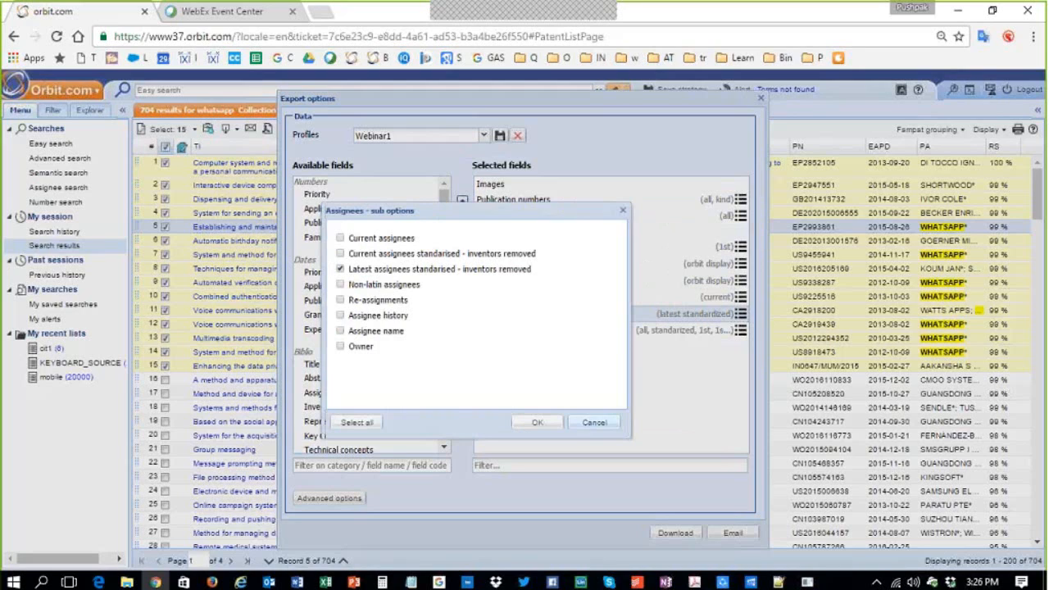
click(341, 269)
click(340, 239)
click(547, 423)
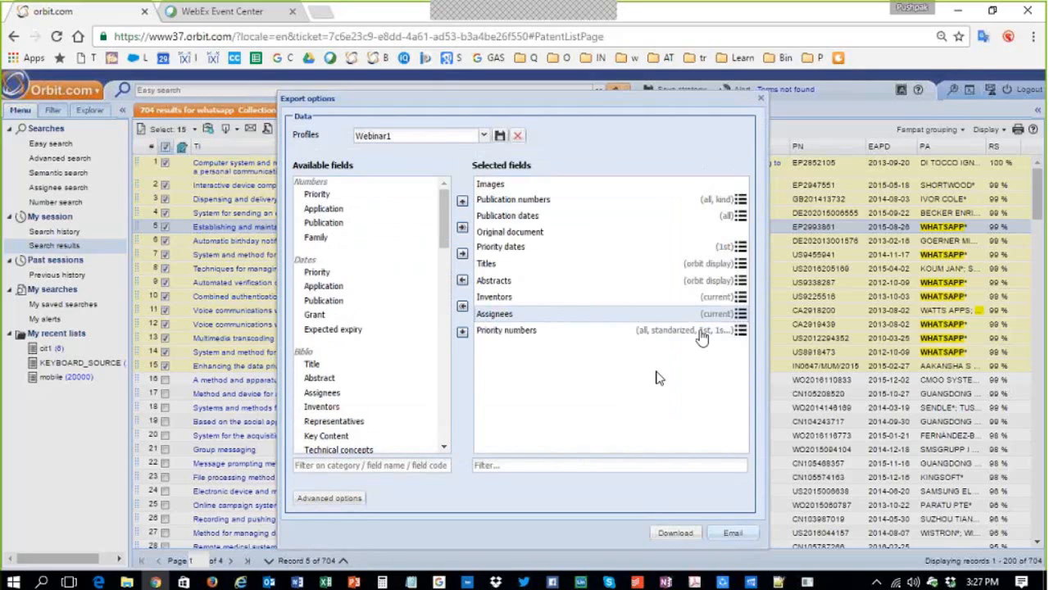
click(740, 297)
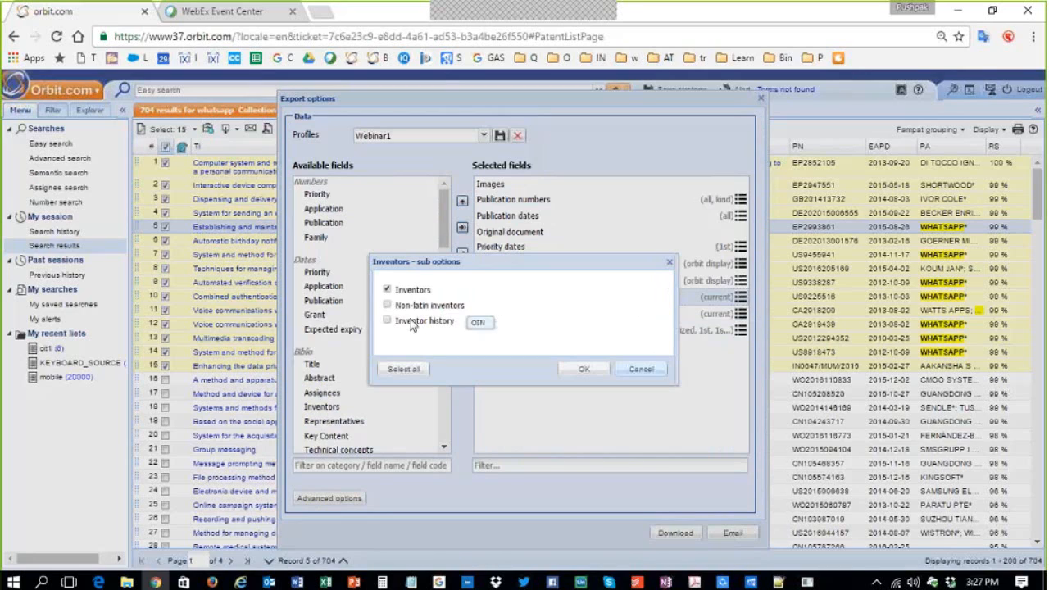
click(632, 375)
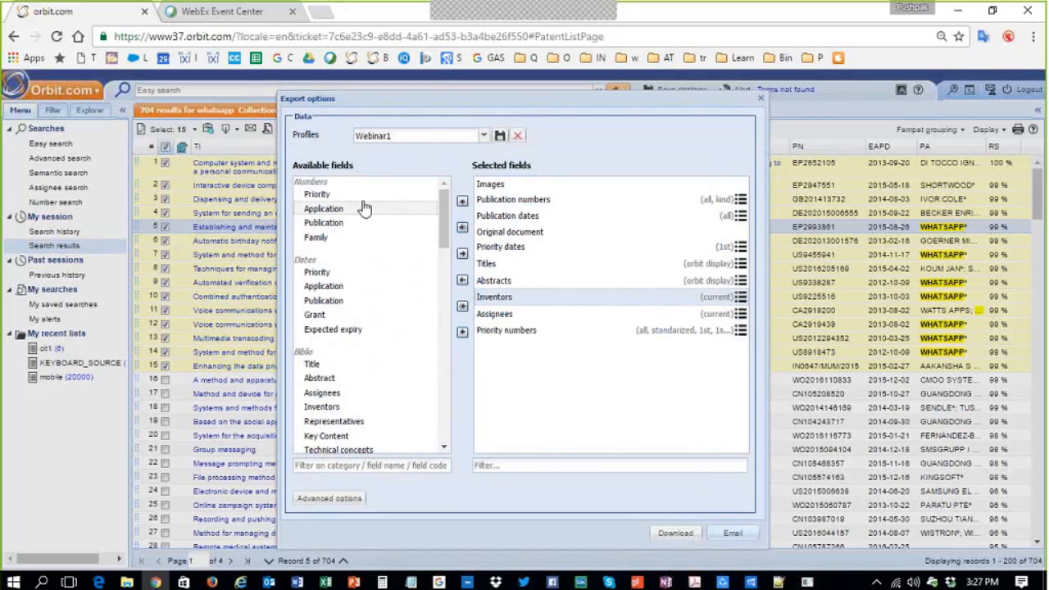
- Add the Family numbers field to the export with only the Questel unique family ID and Family priority details sub-options
click(335, 240)
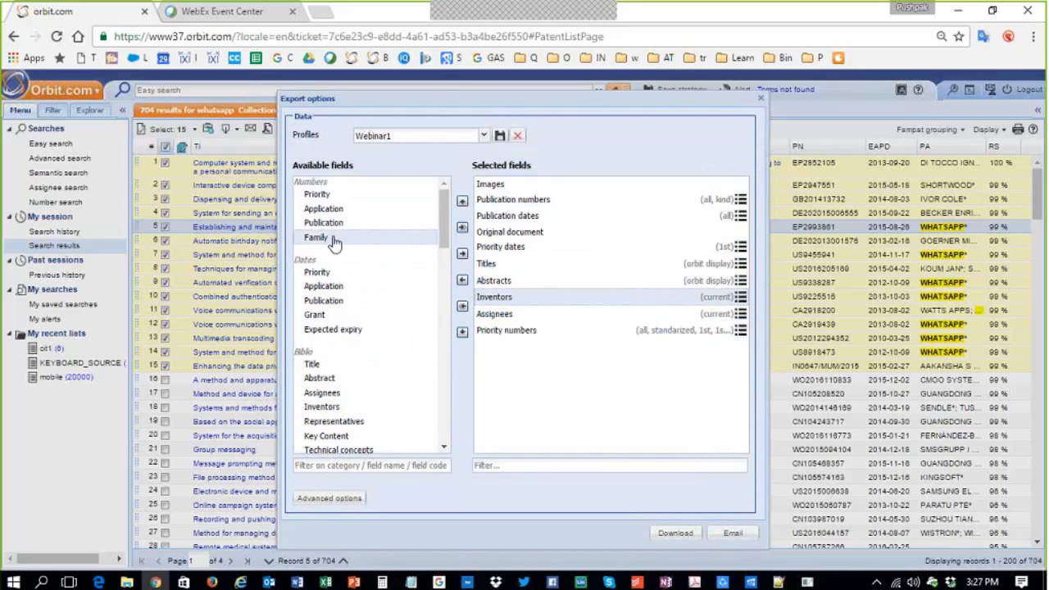
click(462, 255)
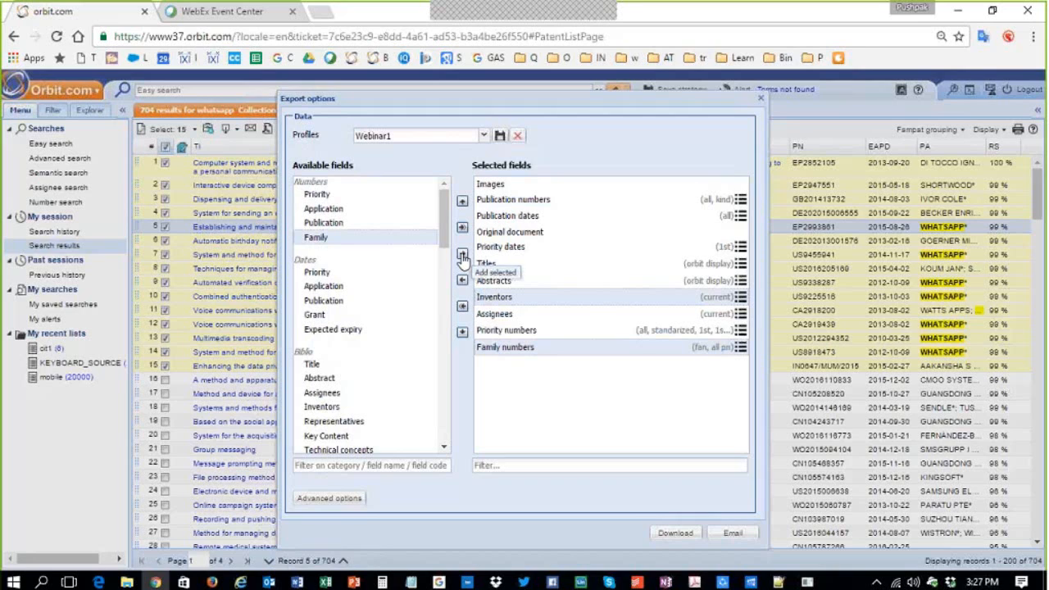
click(741, 348)
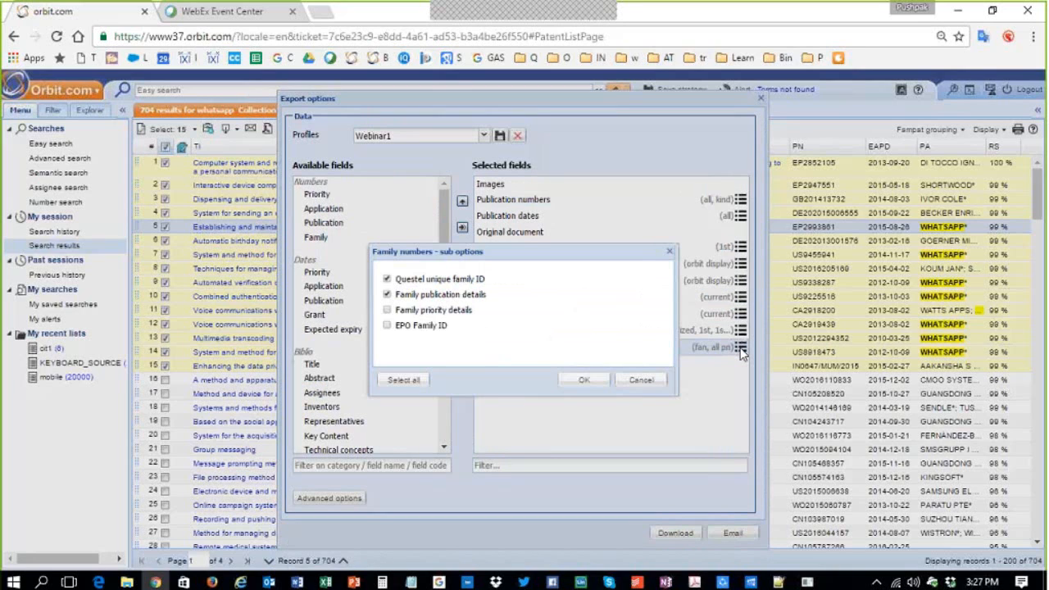
click(389, 279)
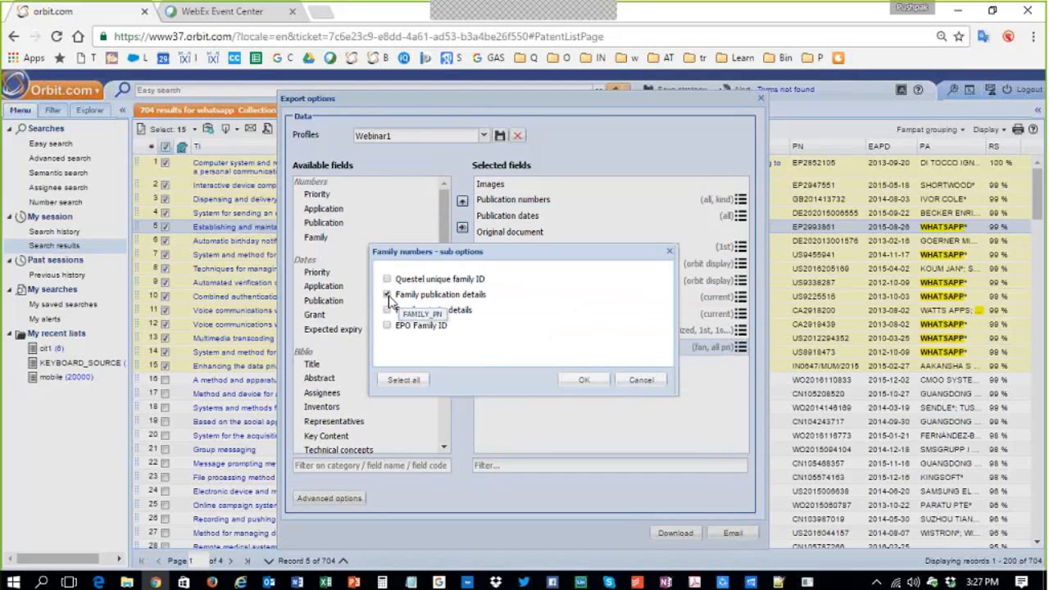
click(388, 296)
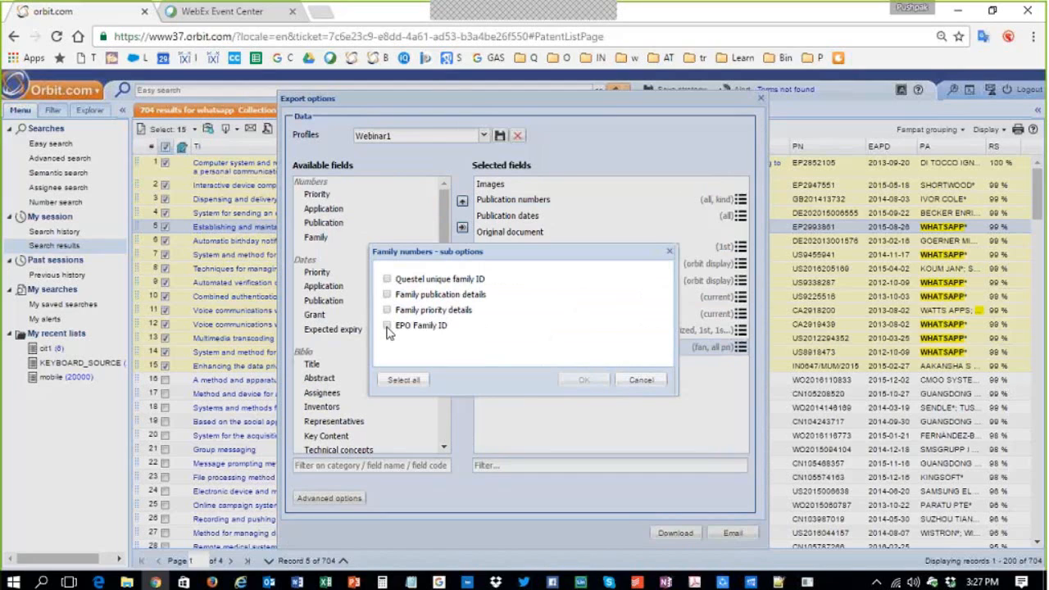
click(388, 327)
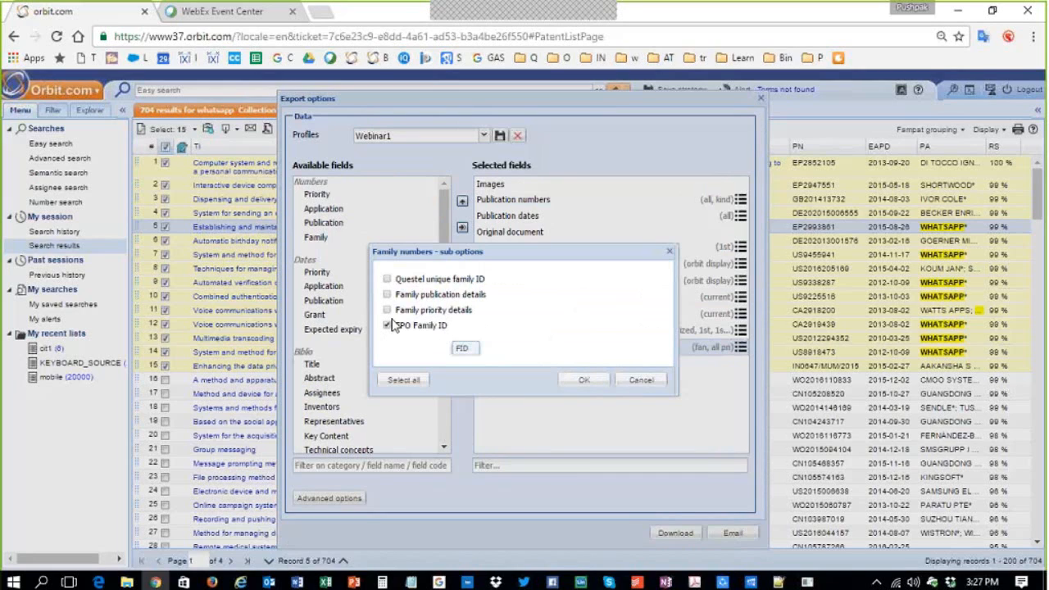
click(387, 278)
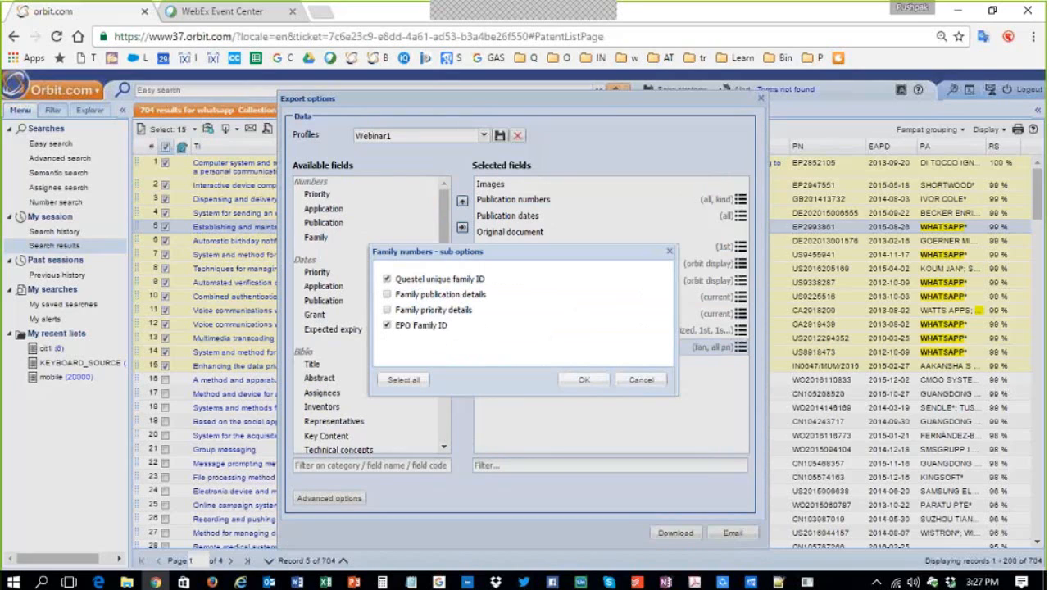
click(582, 379)
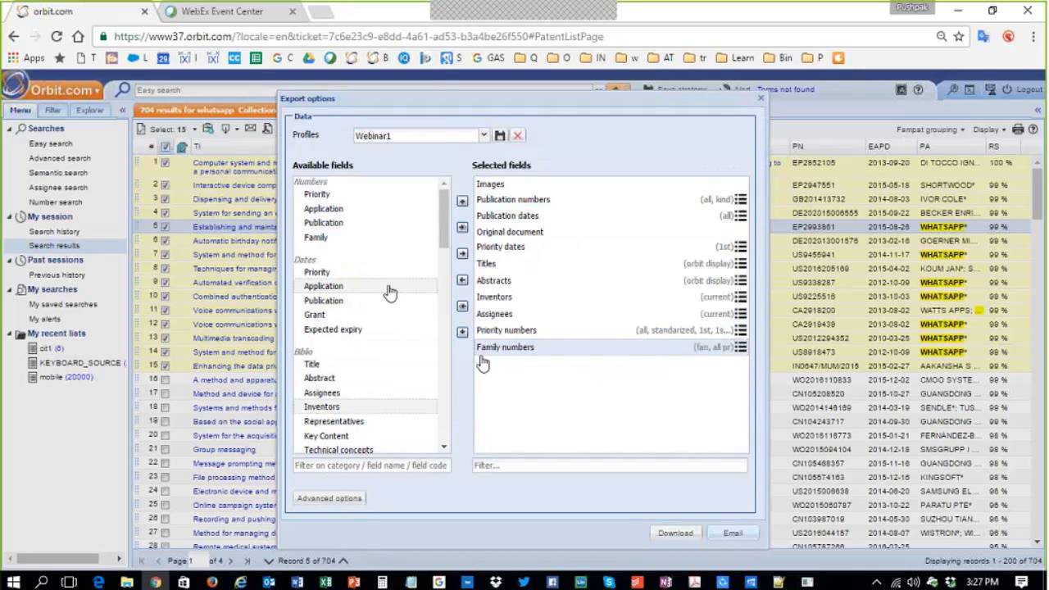
- Add the Custom field from the Others category to the selected export fields
scroll(391, 293, down, 5)
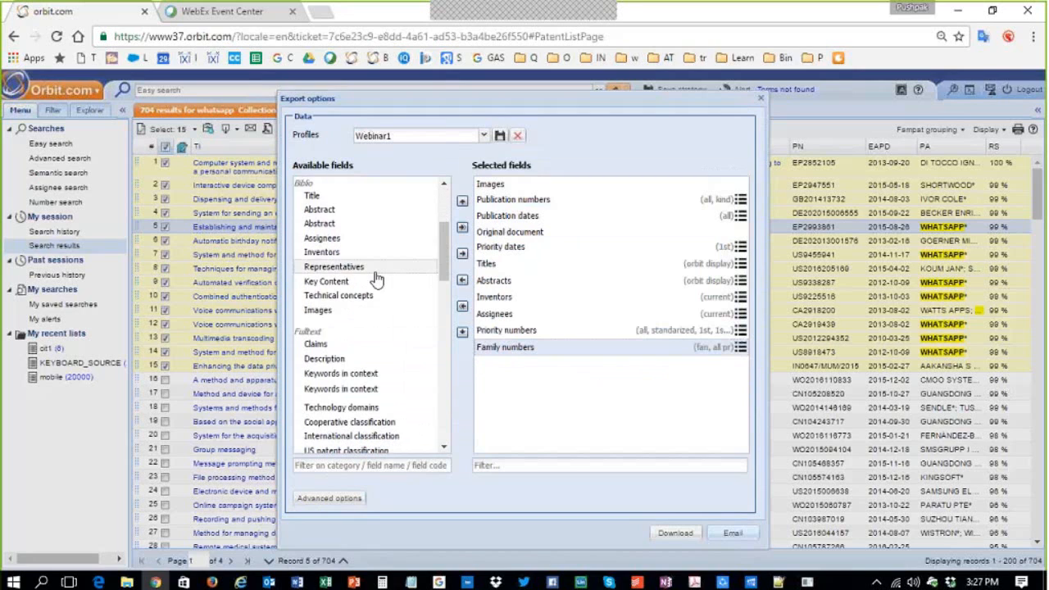
scroll(376, 280, down, 6)
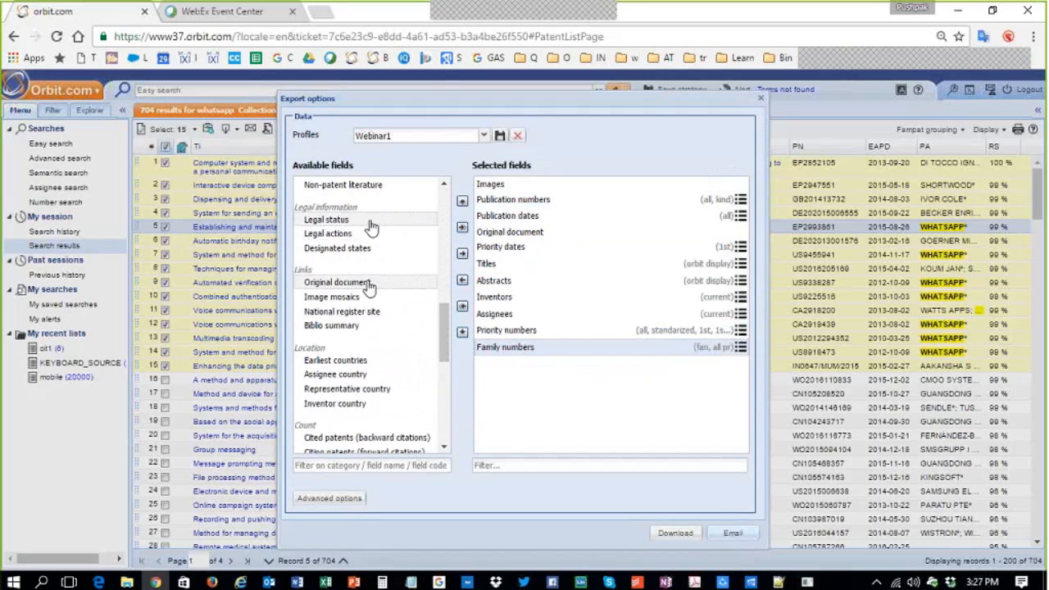
scroll(369, 283, down, 6)
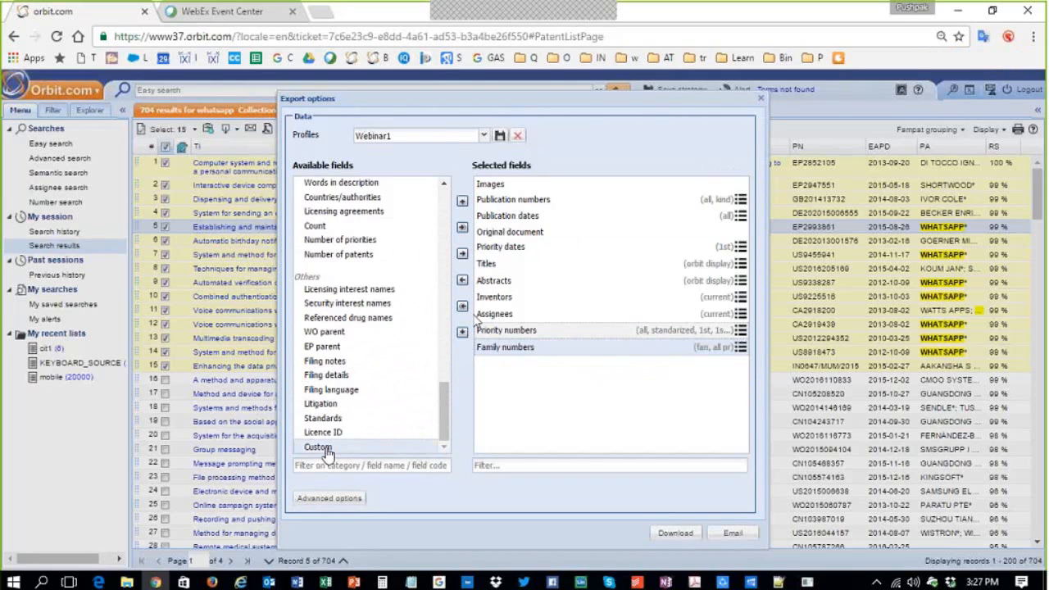
click(463, 255)
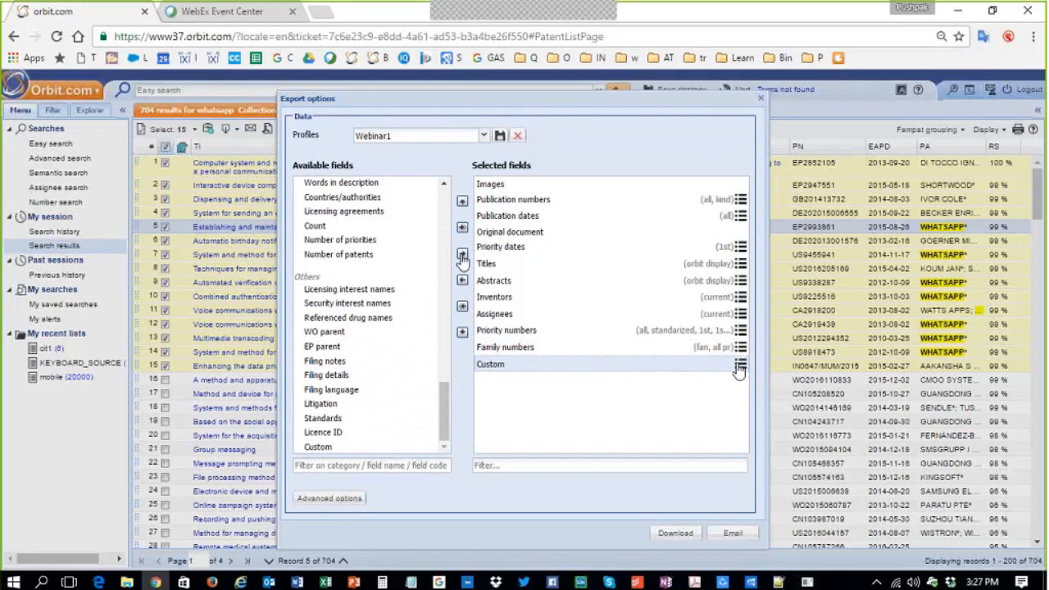
- Define the Custom field with long name Medical Name, short name MEDN and database field MED, and save the Webinar1 profile
click(740, 368)
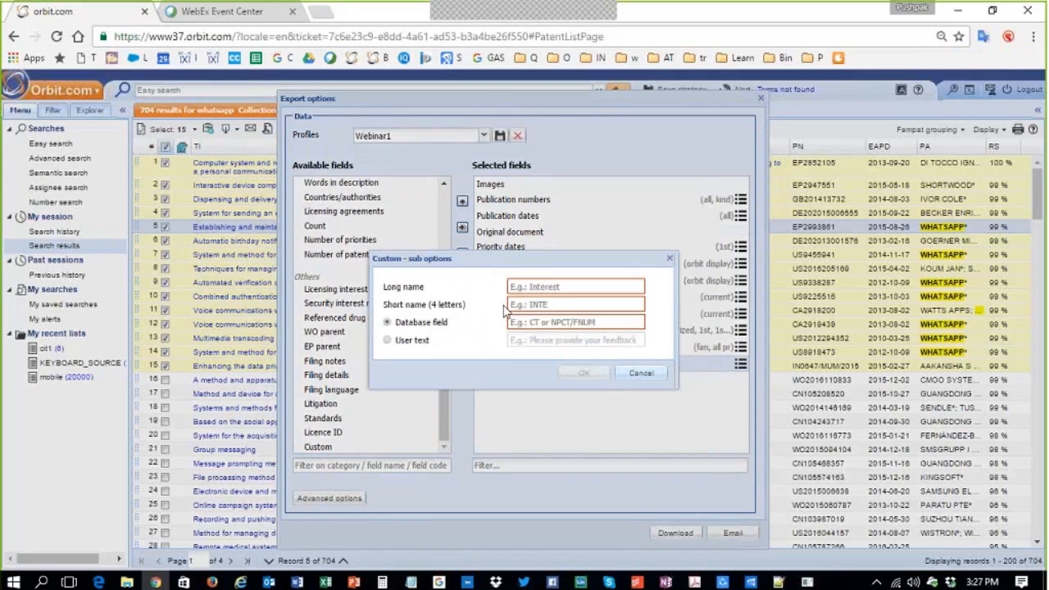
click(557, 304)
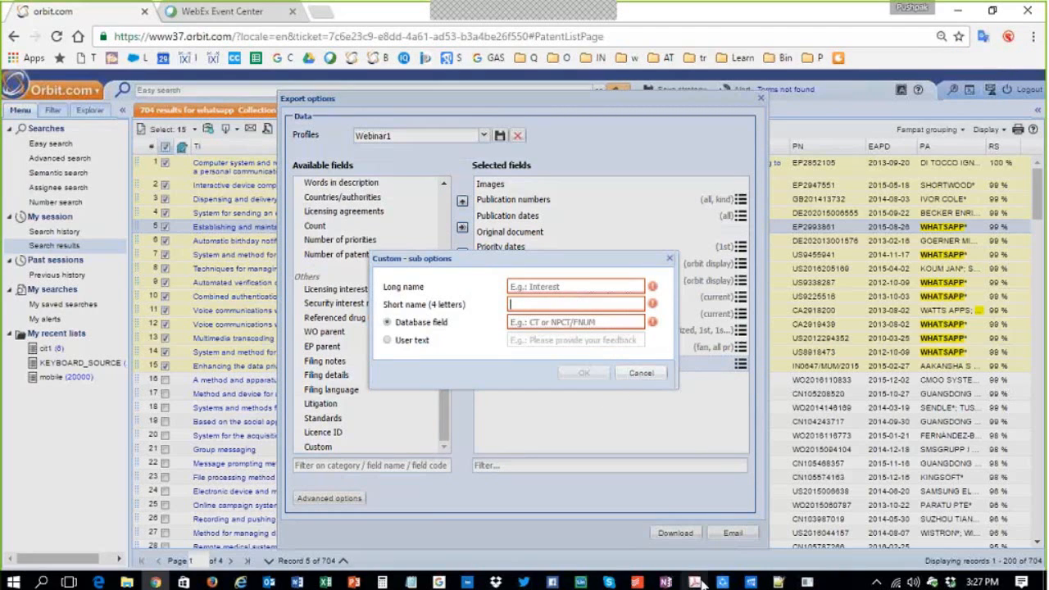
mouse_move(699, 582)
click(527, 285)
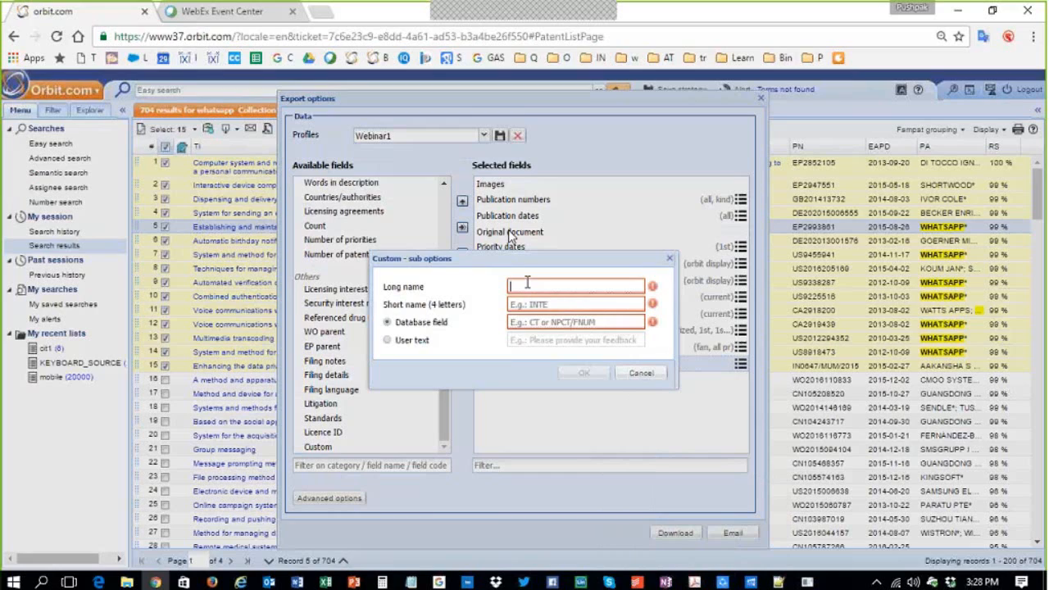
text(Medical Name)
click(541, 303)
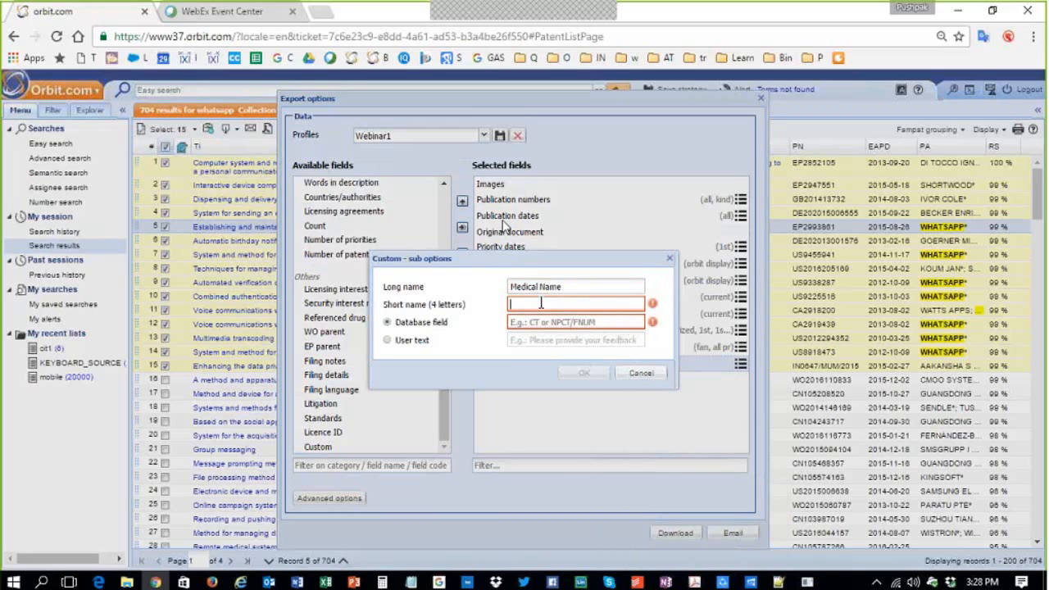
text(MED)
click(542, 322)
text(MED)
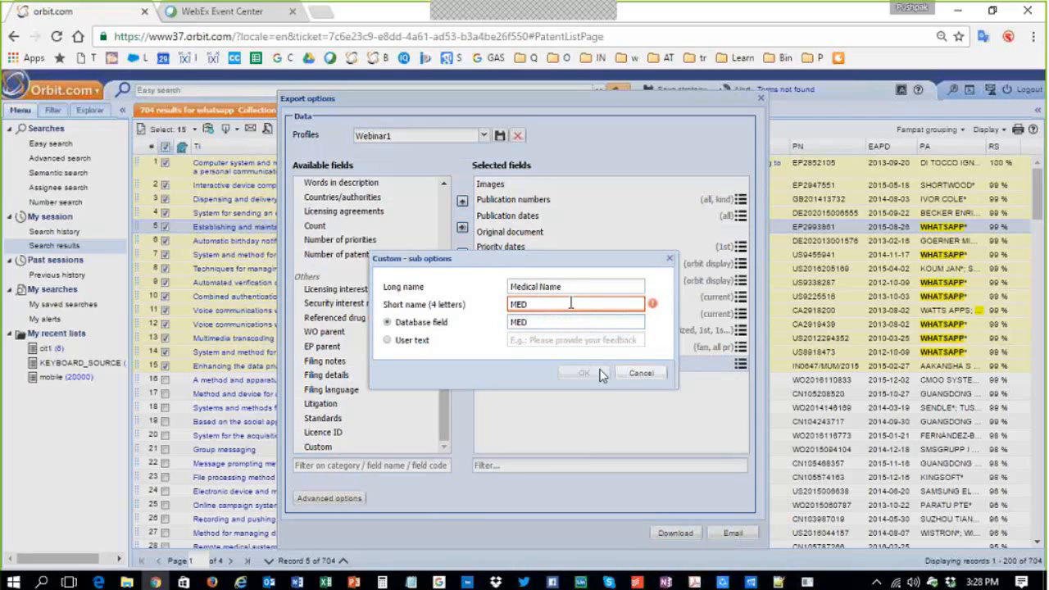
text(N)
key(ctrl+a)
click(596, 323)
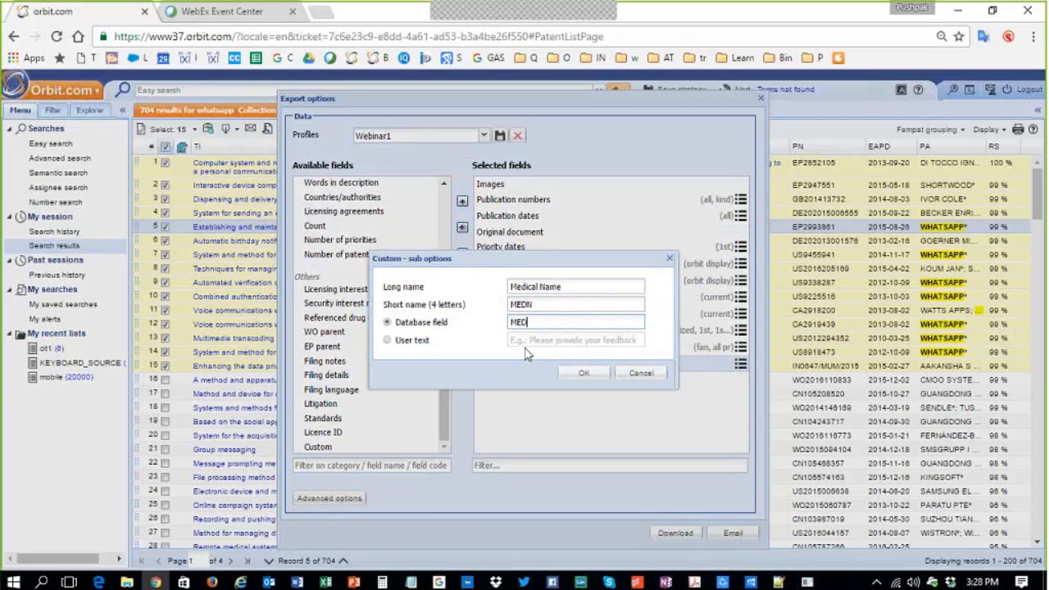
click(583, 377)
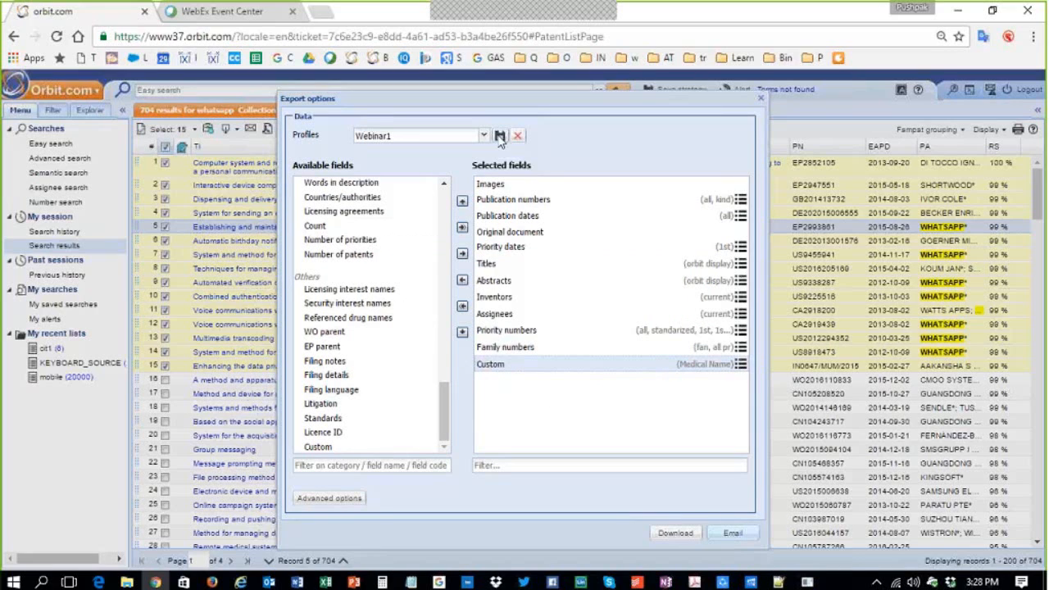
click(500, 136)
click(582, 358)
- Set the export's advanced options to one line for each Patent, keeping long column headers and the compressed download file
click(352, 499)
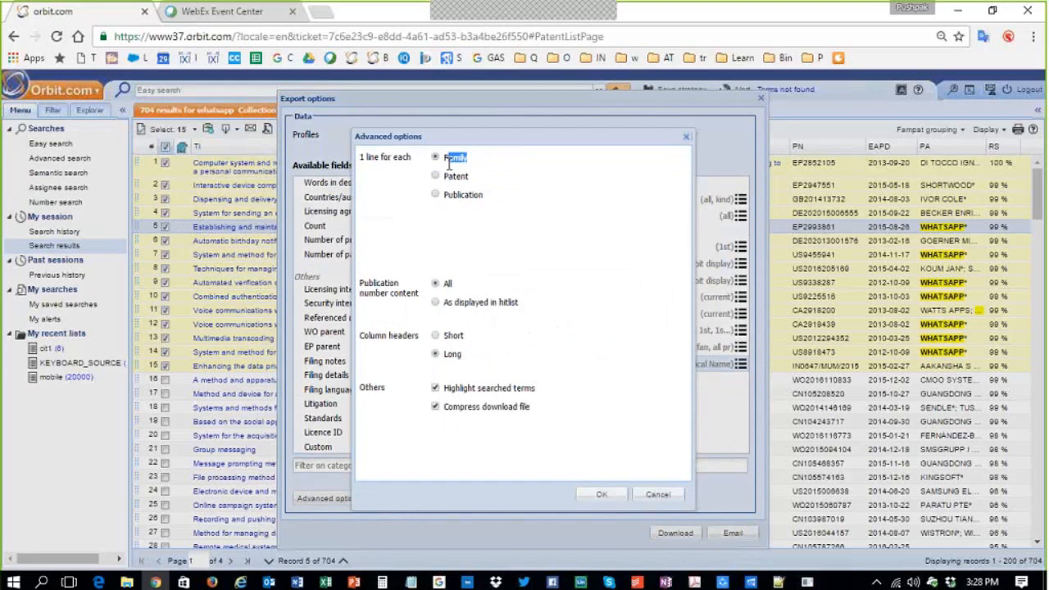
drag(449, 163, 441, 182)
click(441, 178)
drag(361, 336, 428, 346)
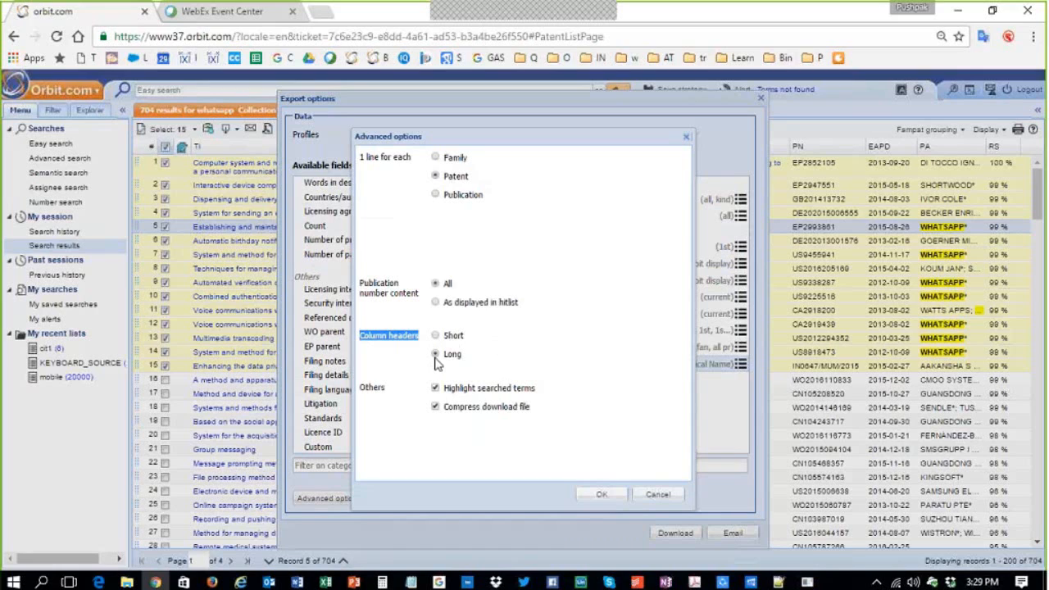
drag(471, 363, 447, 367)
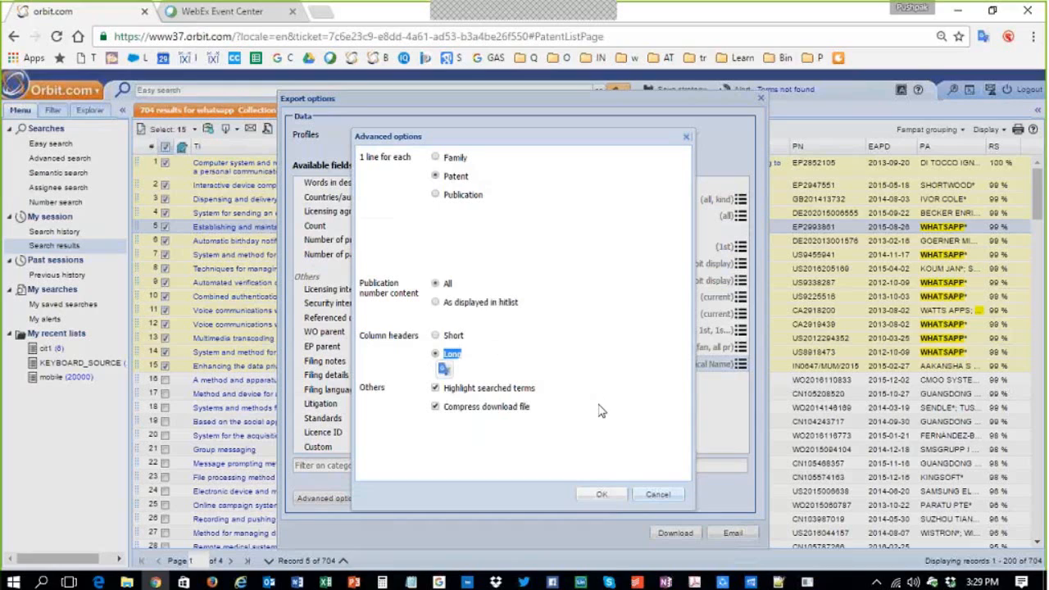
click(504, 480)
click(436, 406)
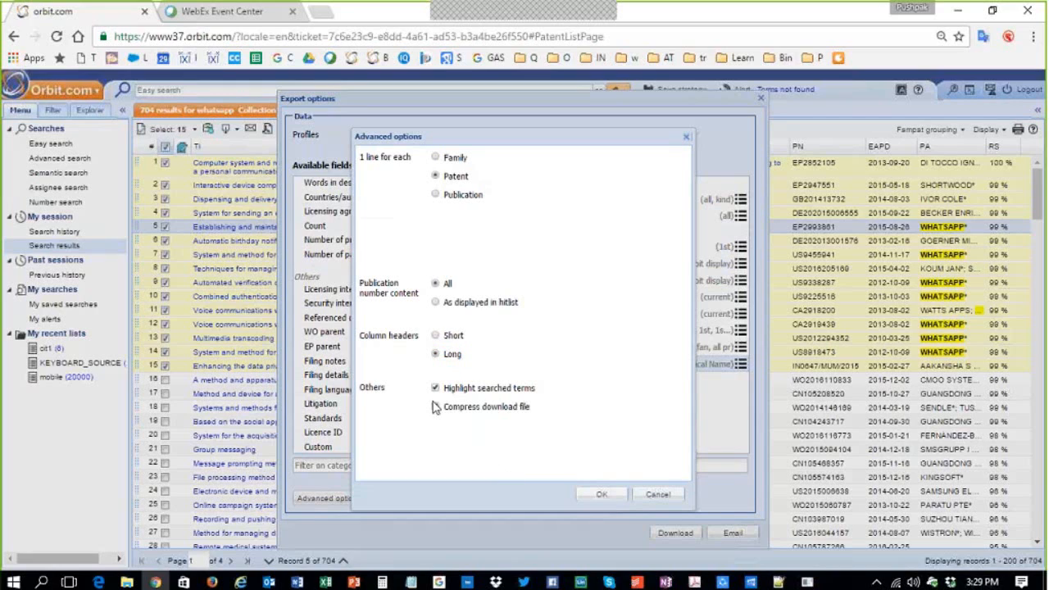
click(435, 408)
click(603, 496)
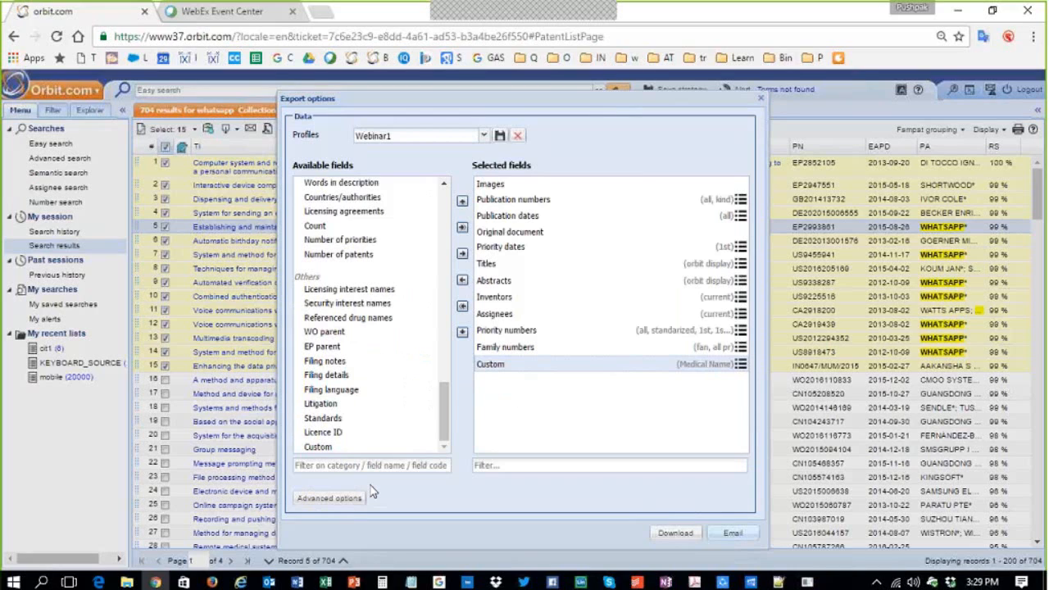
- Look through the available export fields and filter them first by "case" and again by "inve"
scroll(361, 245, up, 10)
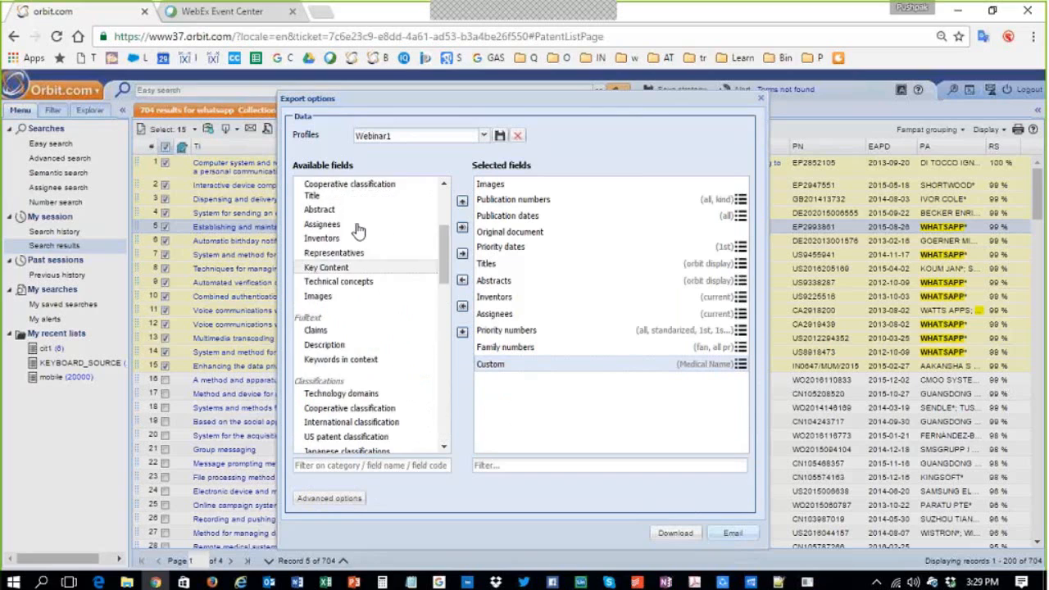
scroll(363, 281, down, 8)
scroll(351, 423, down, 2)
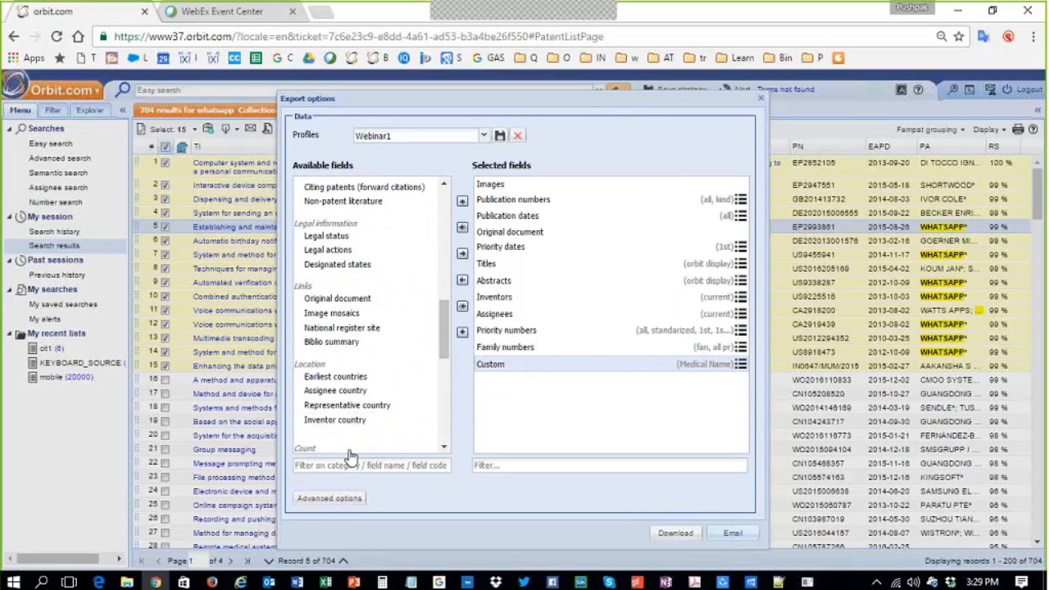
click(351, 466)
text(ca)
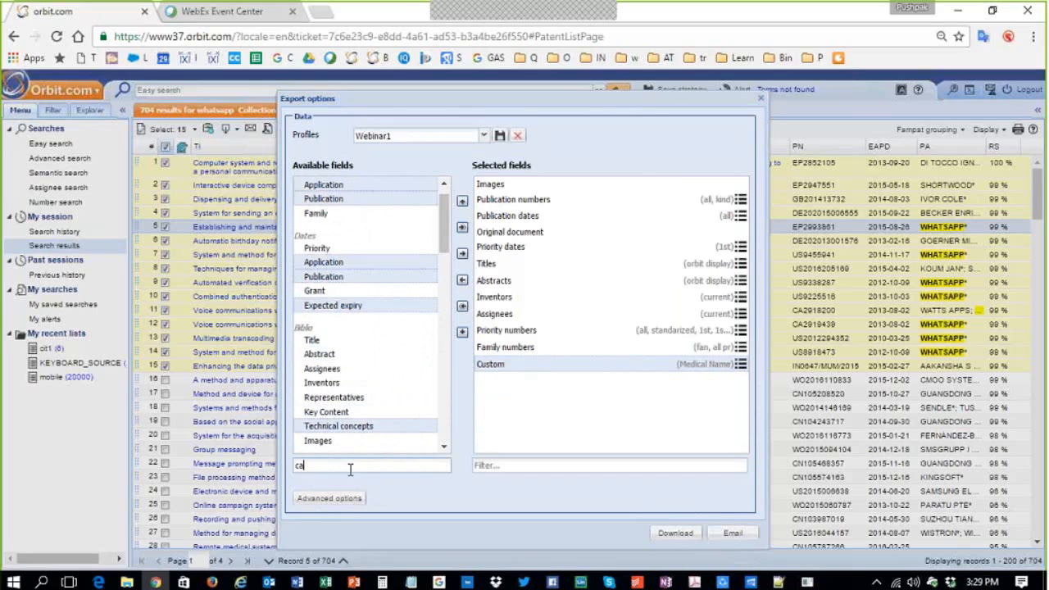
text(se)
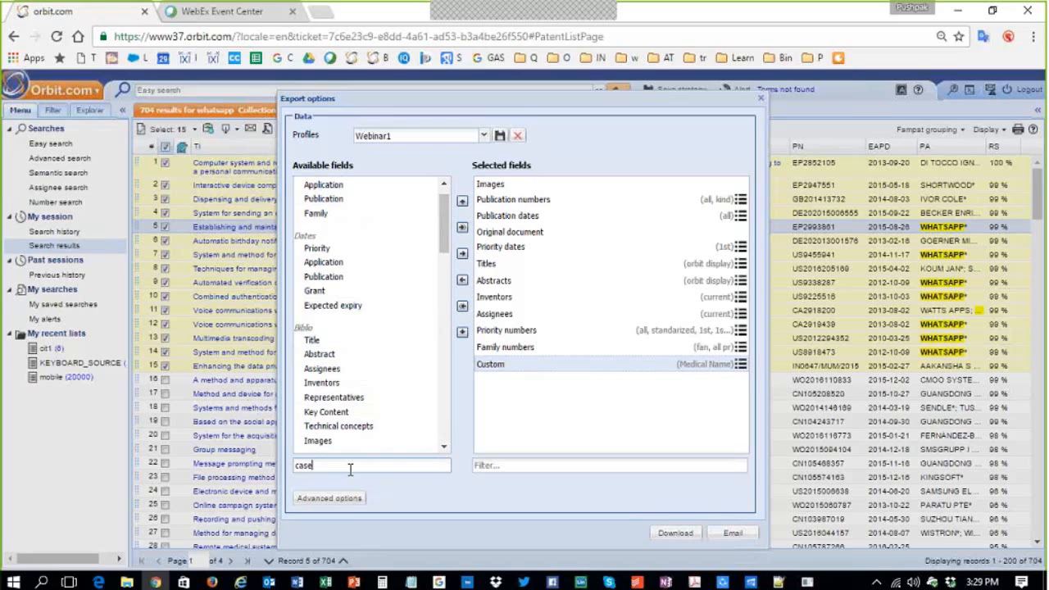
key(BackSpace)
key(BackSpace)
key(BackSpace)
key(BackSpace)
text(inve)
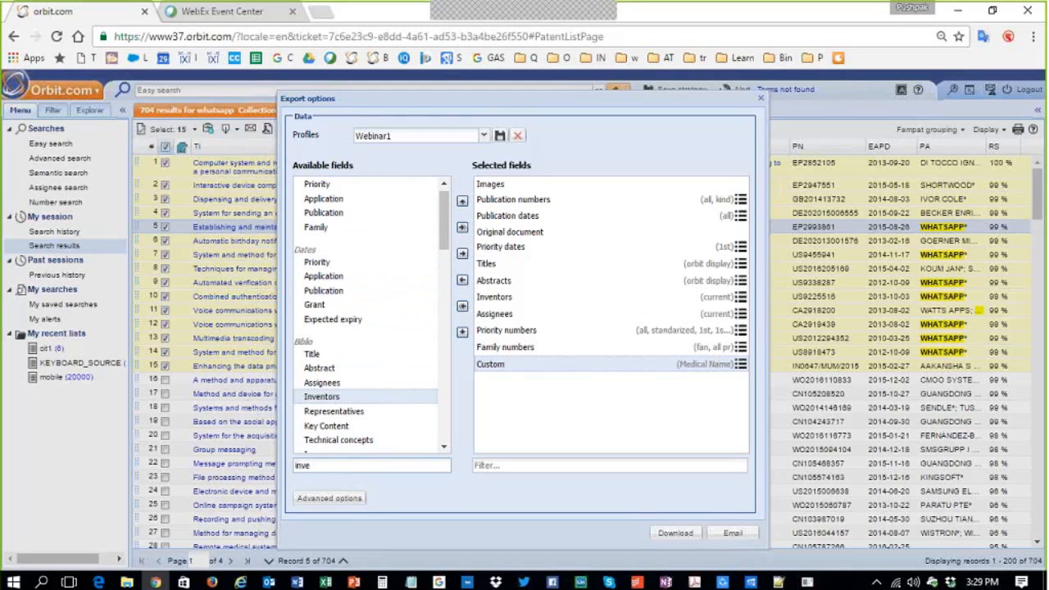
- Run the export, download the resulting zip file and open it in WinRAR
click(676, 534)
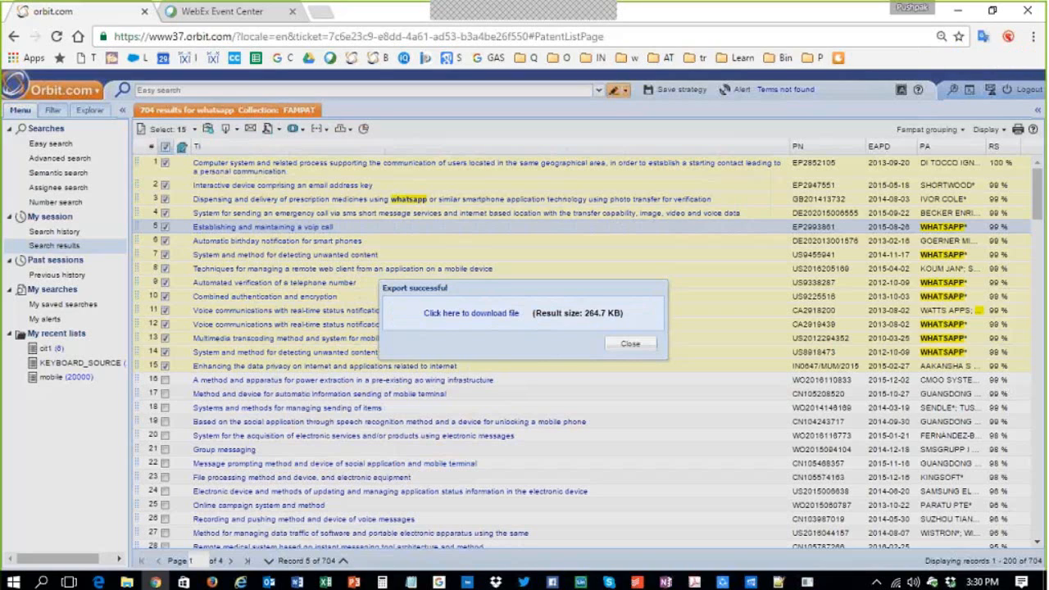
click(463, 314)
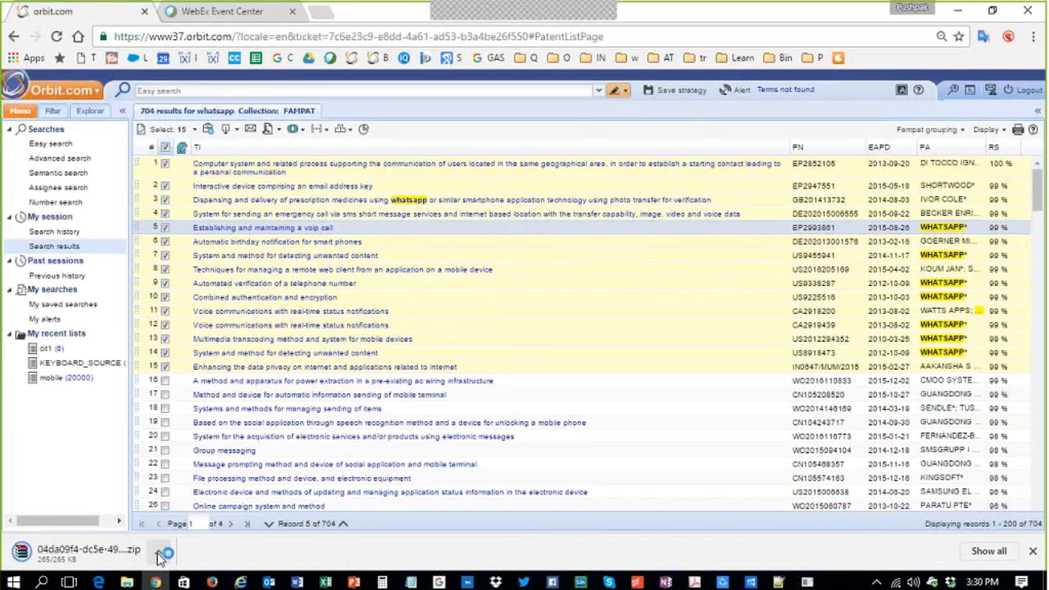
click(161, 555)
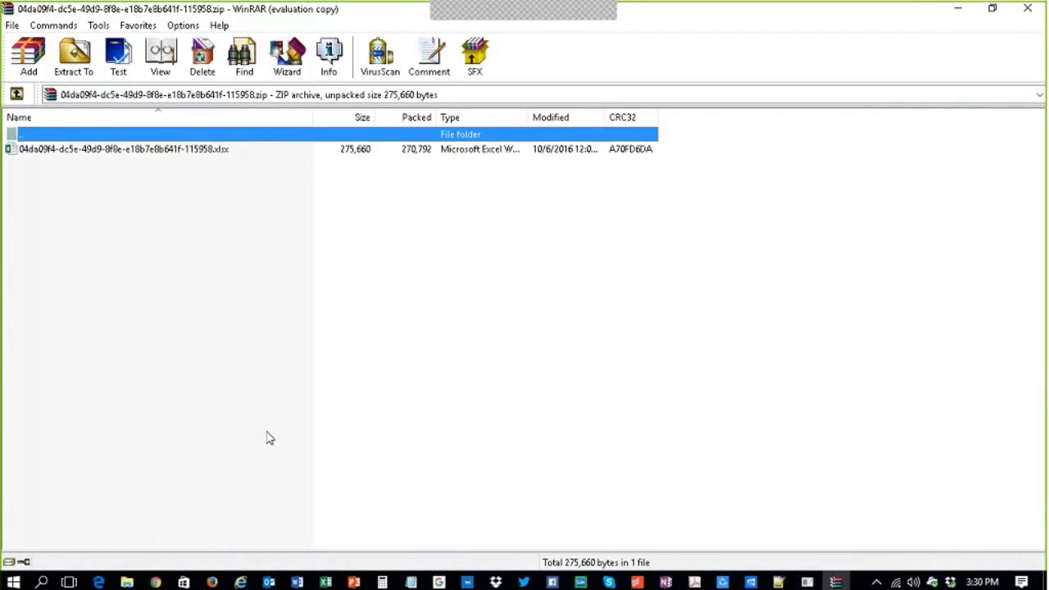
- Open the exported XLSX file from the archive in Excel and enable editing
double_click(77, 150)
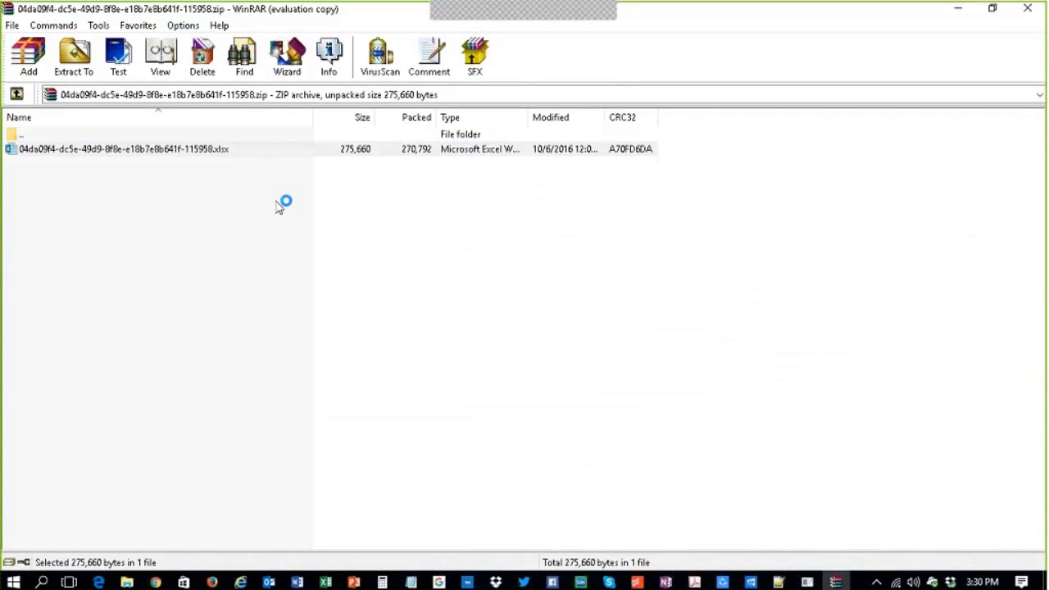
click(604, 305)
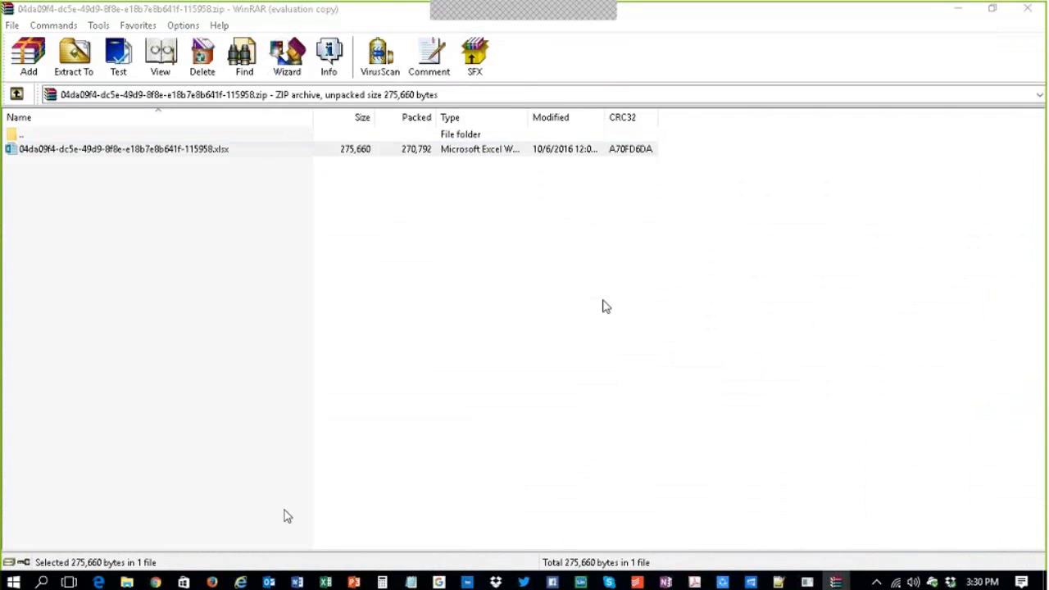
mouse_move(326, 582)
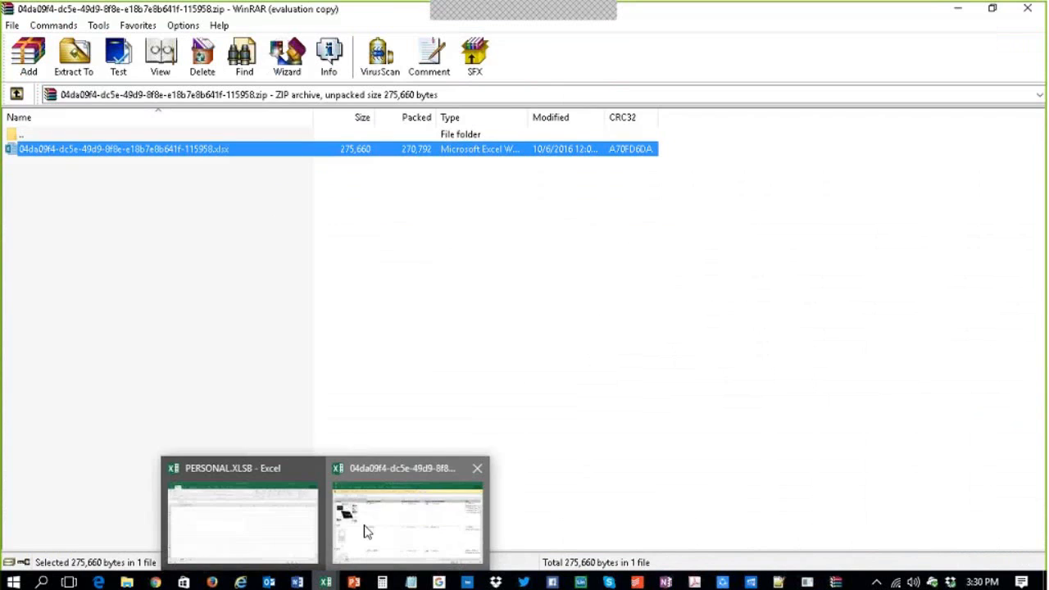
click(385, 517)
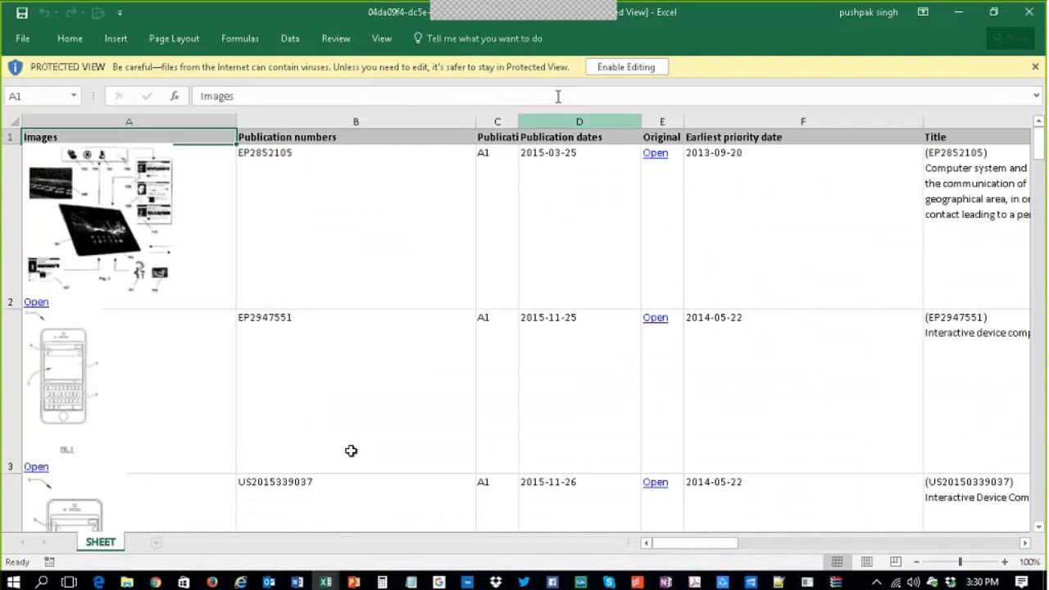
click(605, 68)
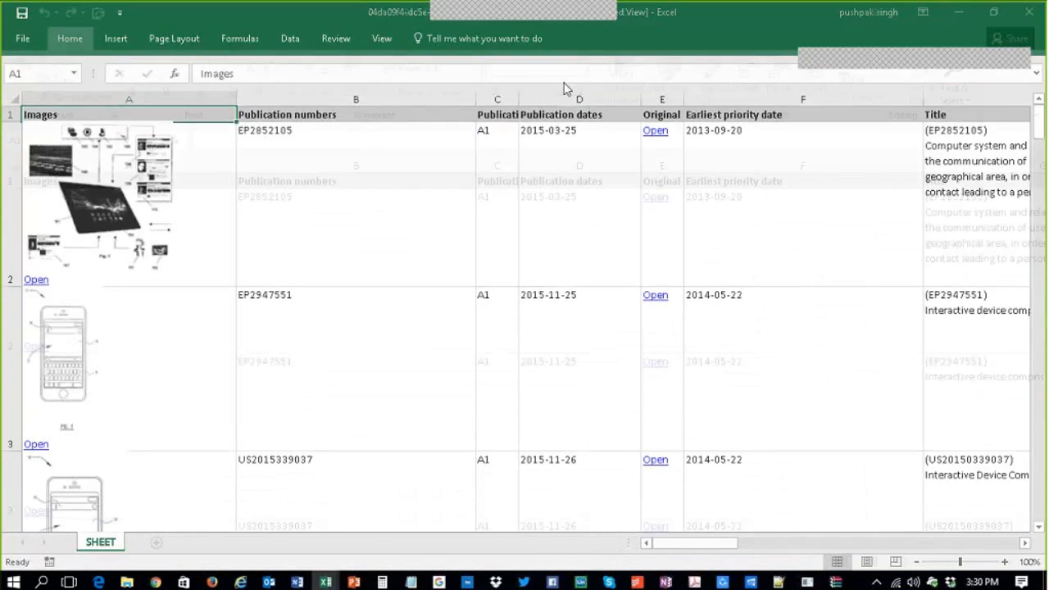
- Examine the exported column headers from Publication numbers through the custom Medical Name column and its cells
click(443, 181)
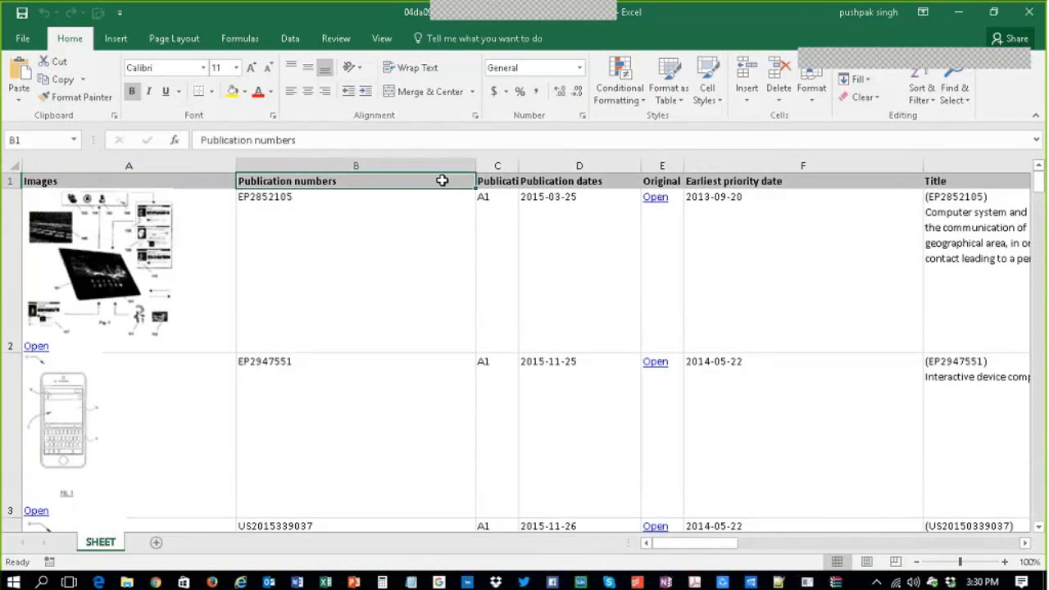
click(498, 178)
click(562, 175)
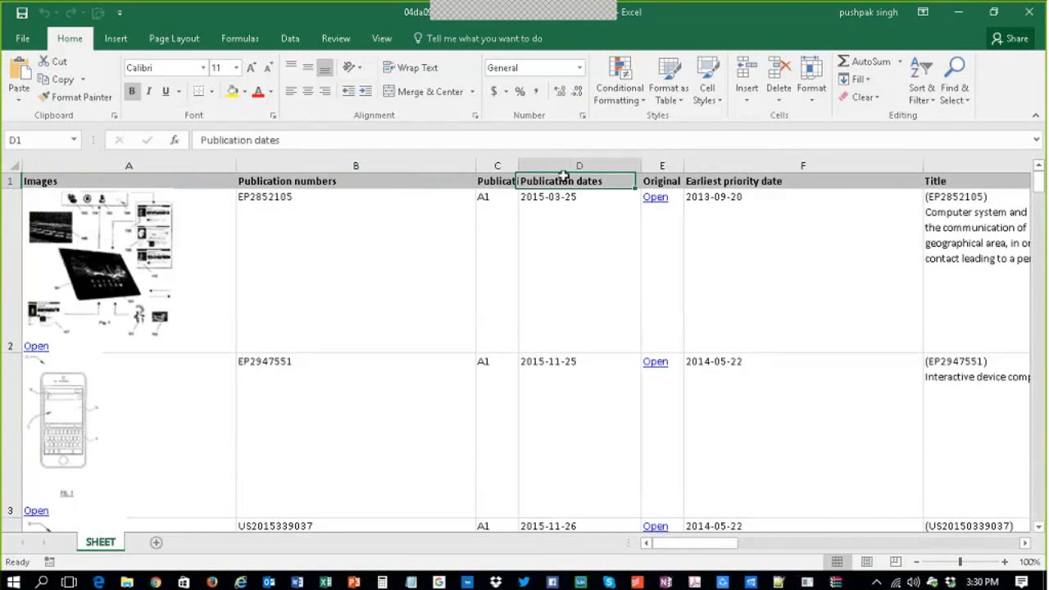
drag(728, 545, 890, 325)
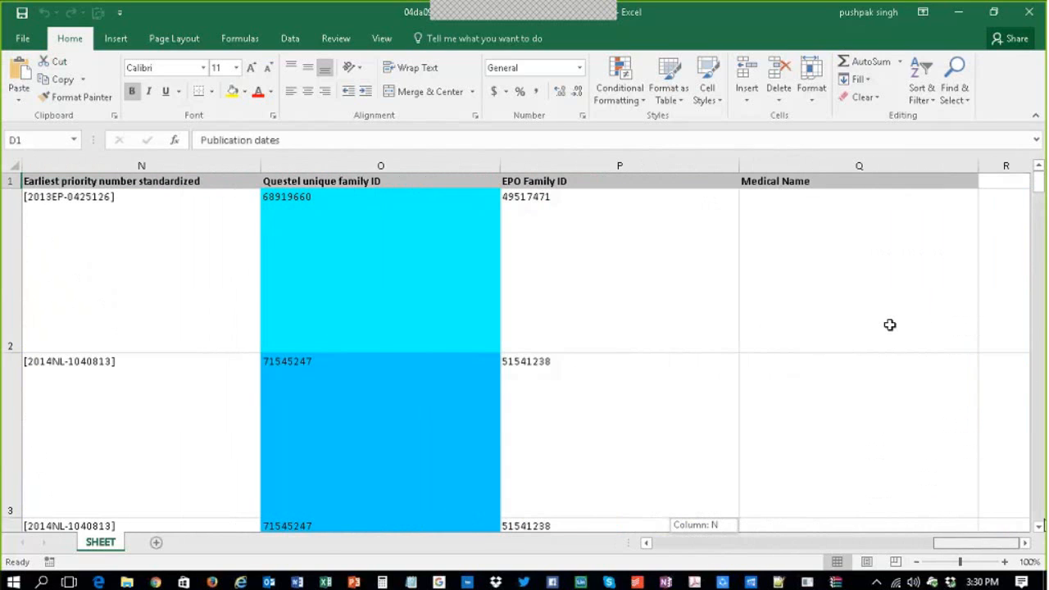
click(809, 183)
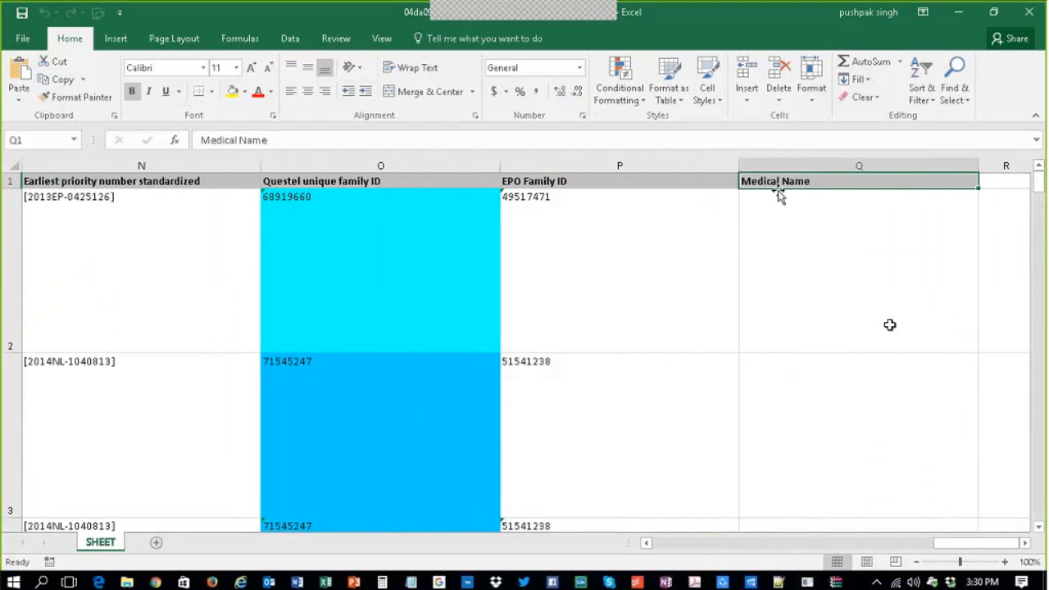
click(774, 287)
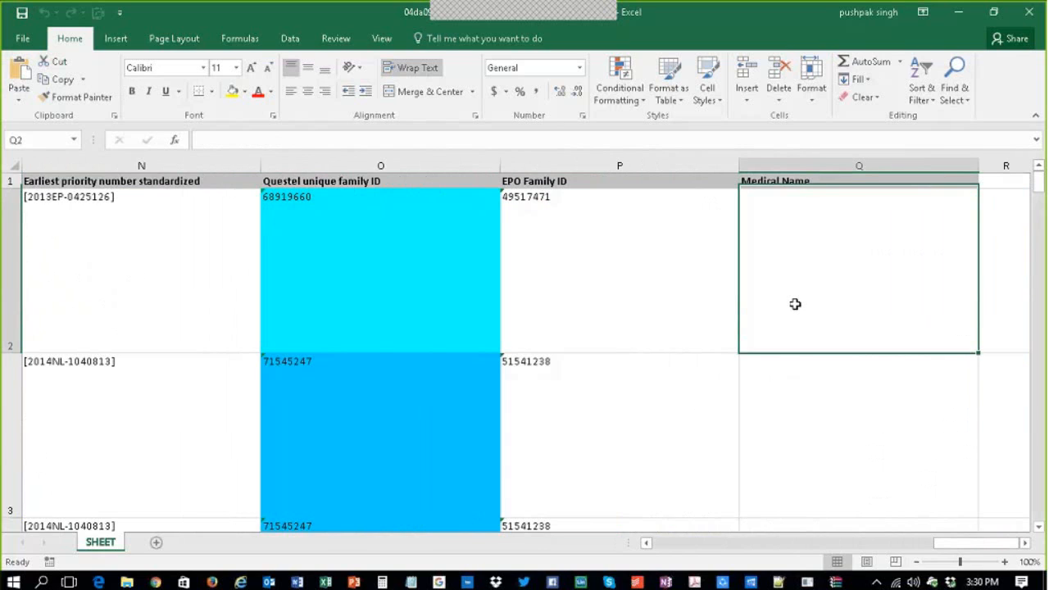
scroll(799, 351, down, 5)
scroll(801, 363, up, 5)
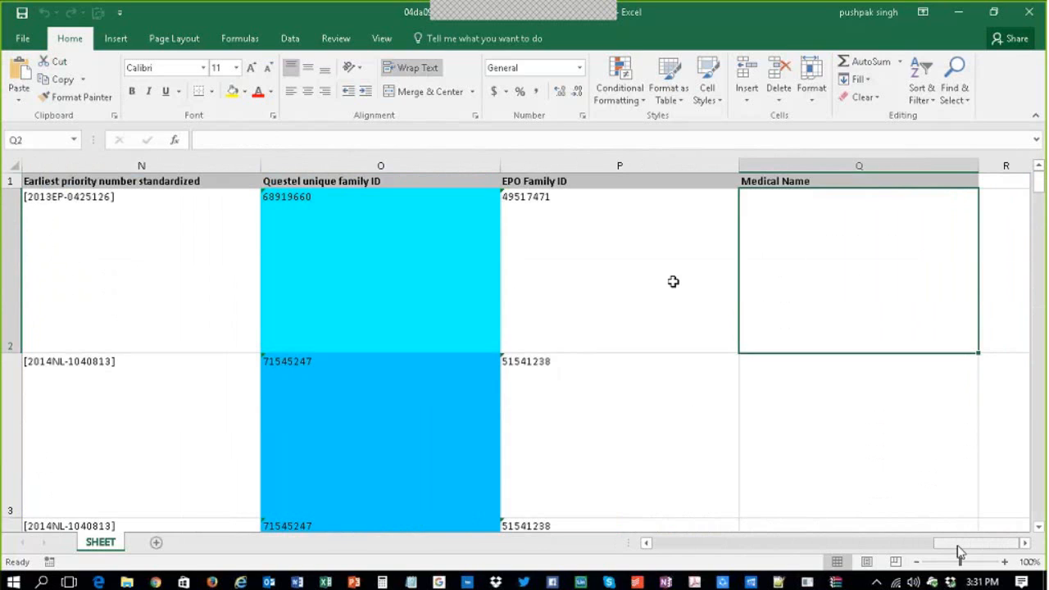
drag(957, 543, 623, 542)
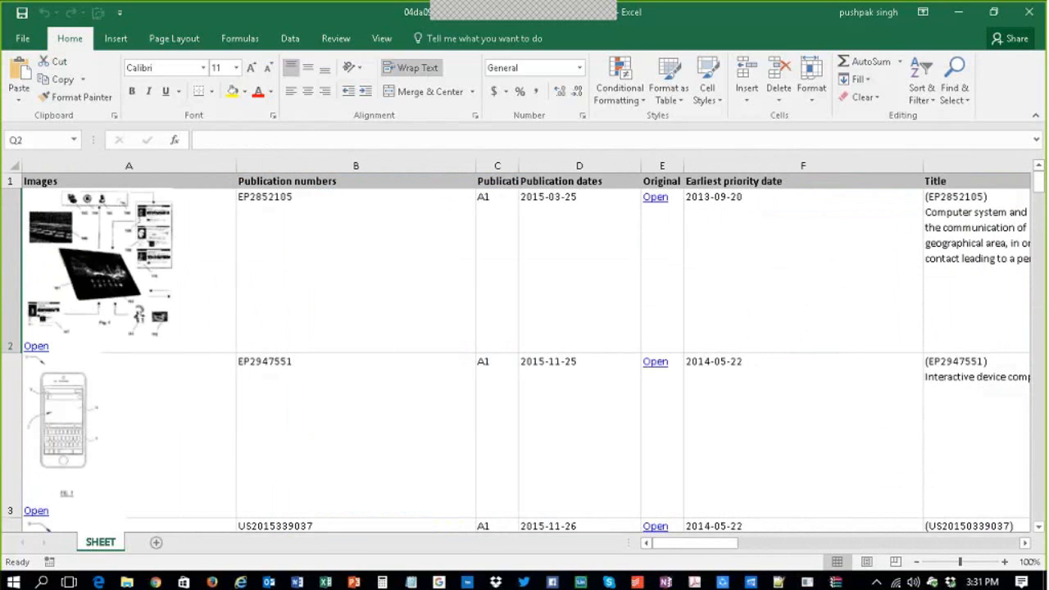
- Close the exported workbook, the remaining Excel window and WinRAR to return to Orbit.com
click(1035, 15)
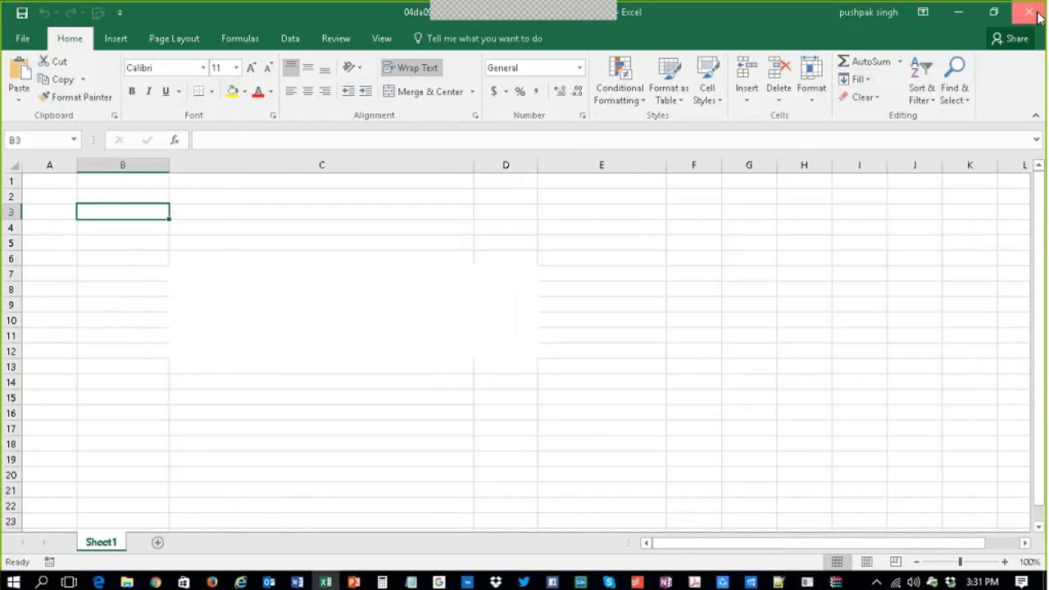
click(1035, 15)
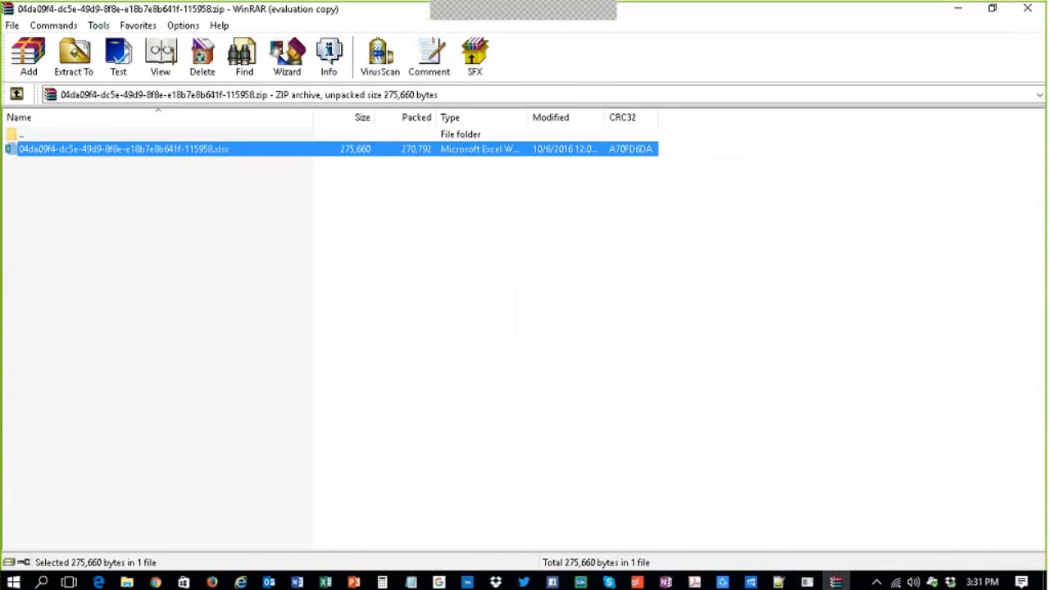
click(1035, 15)
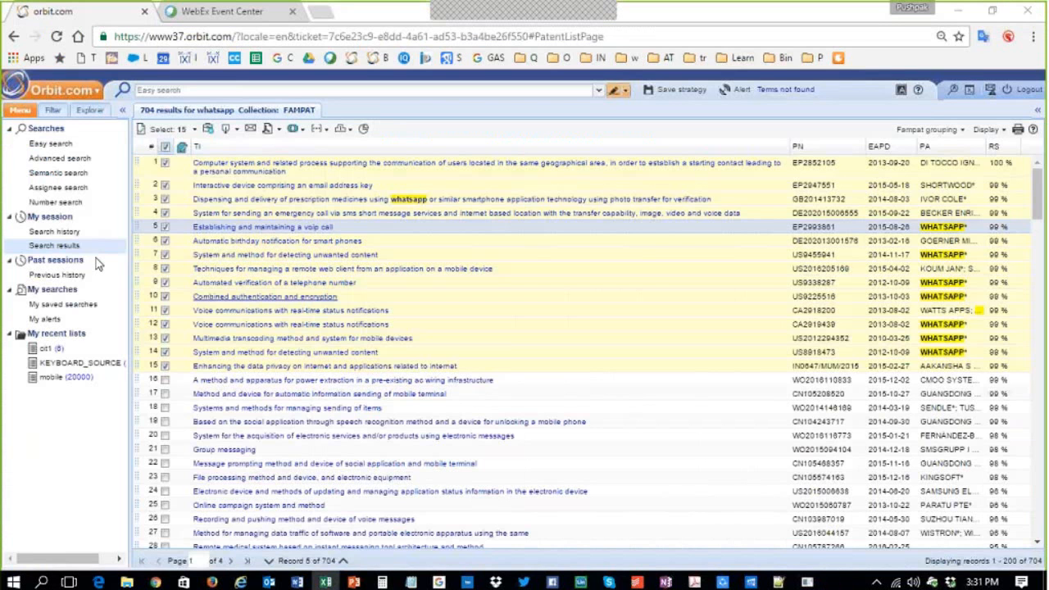
- Go to Orbit's easy search page and open the Fields of the FamPat Collection guide from Guides & tutorials
click(51, 143)
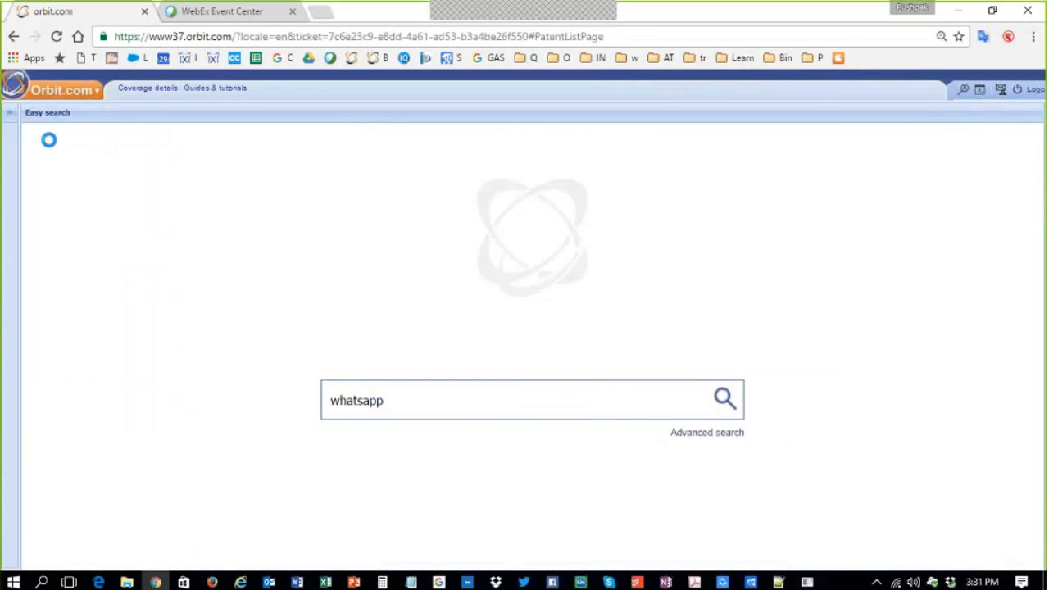
click(213, 88)
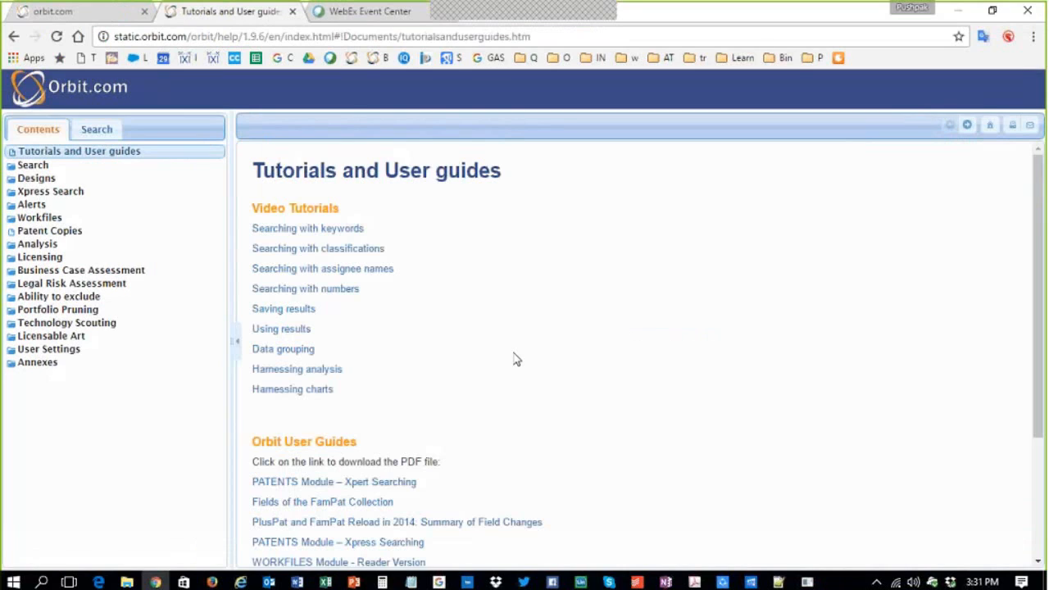
click(356, 501)
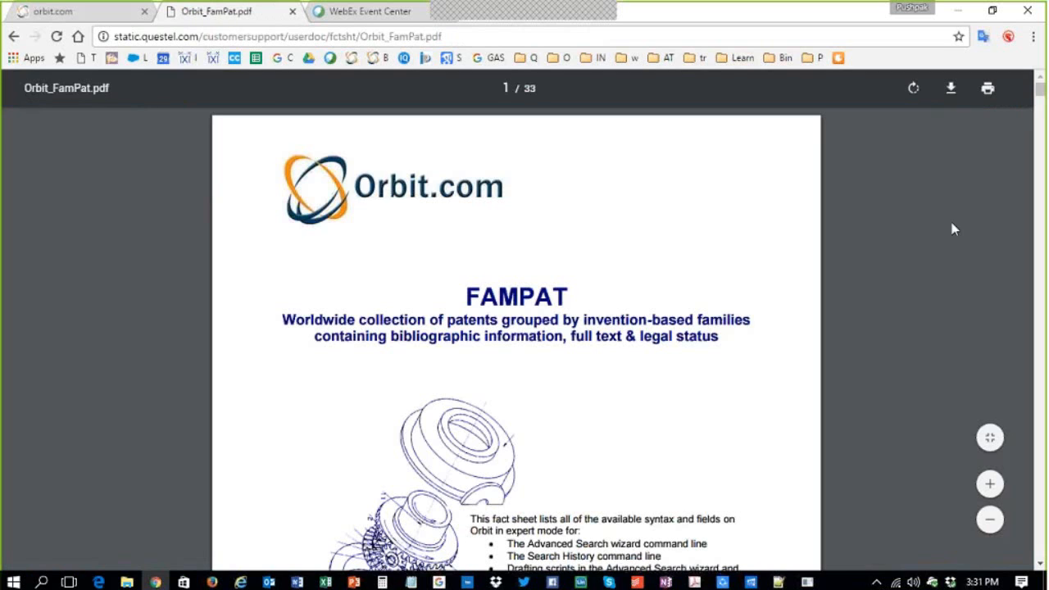
- Find the Definition of Field Codes section in the FamPat fact sheet and look over its Biblio codes
scroll(1032, 304, down, 2)
drag(1040, 90, 1039, 506)
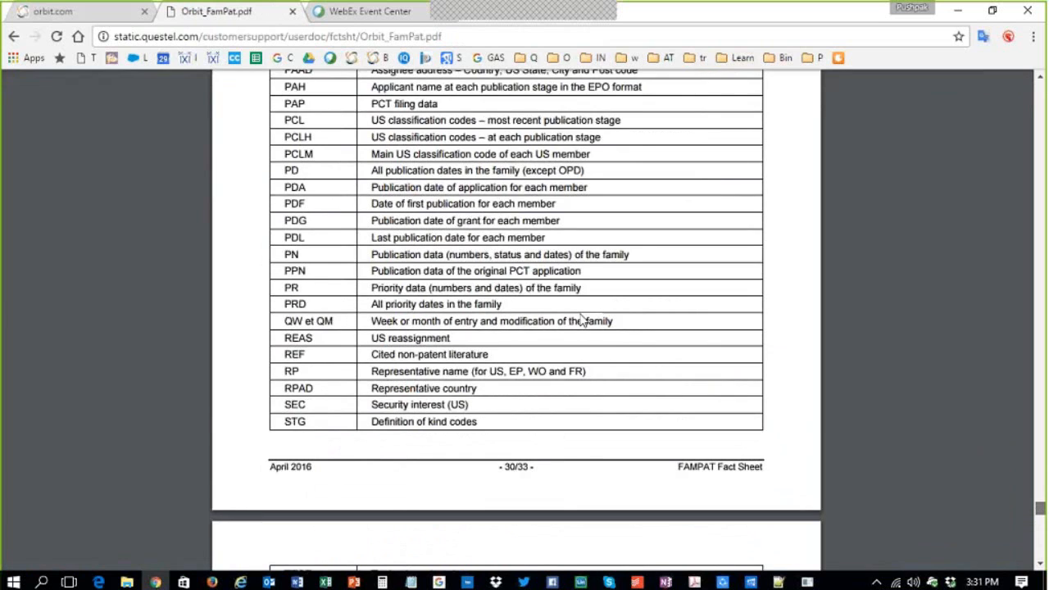
scroll(426, 317, up, 8)
scroll(427, 316, up, 5)
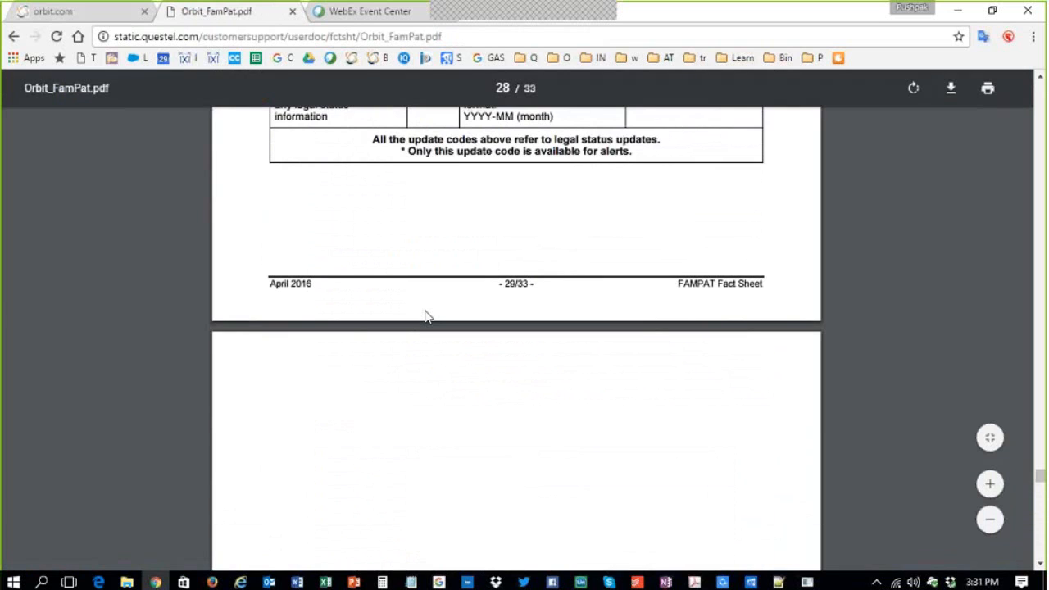
scroll(423, 316, down, 3)
scroll(422, 316, up, 4)
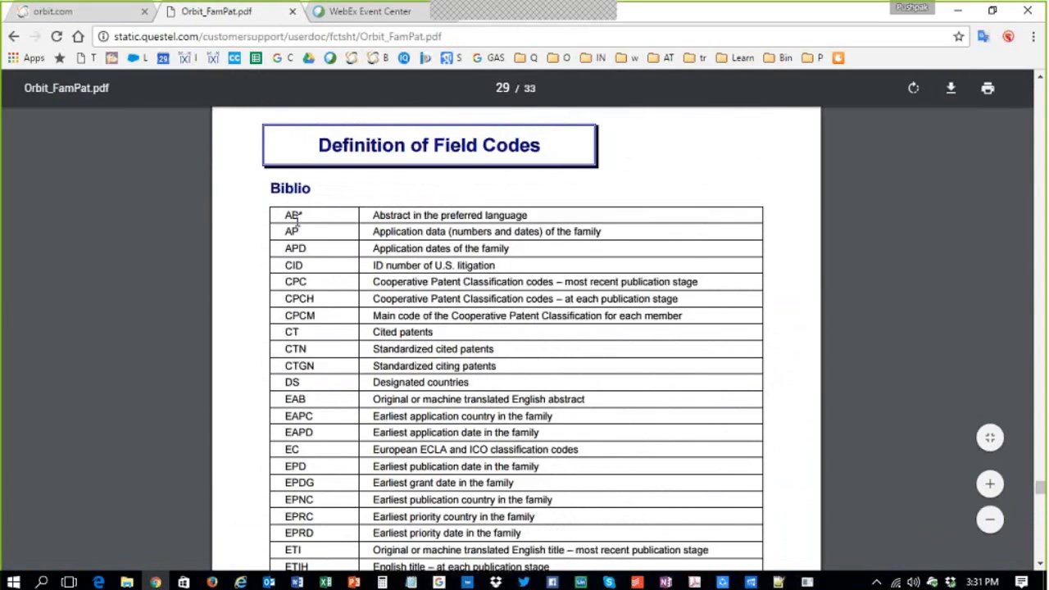
drag(283, 211, 303, 339)
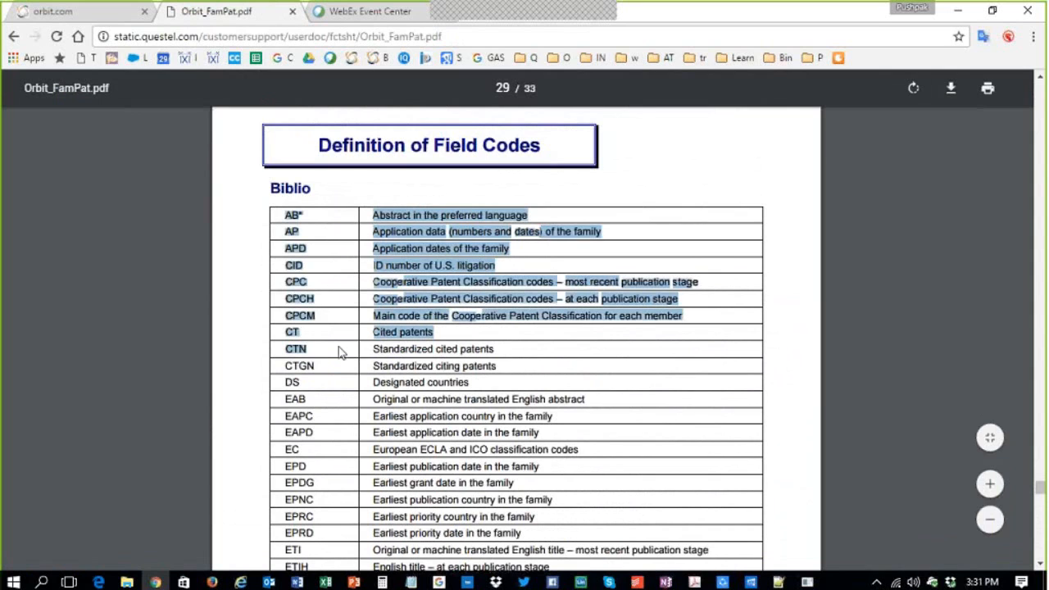
scroll(340, 351, down, 3)
- Search the fact sheet for MED and read that field code's definition
key(ctrl+f)
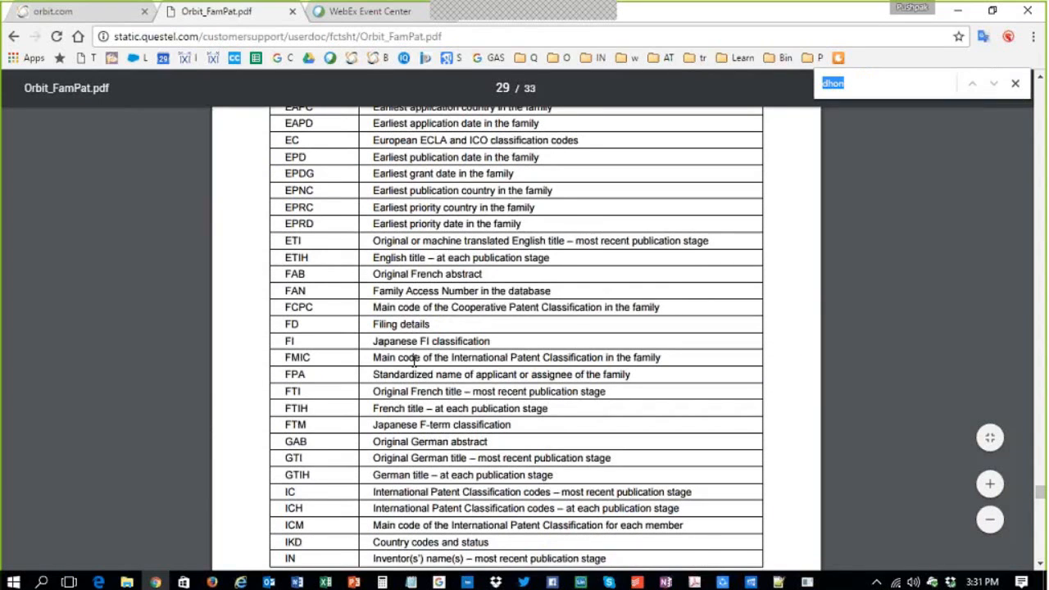
text(MED)
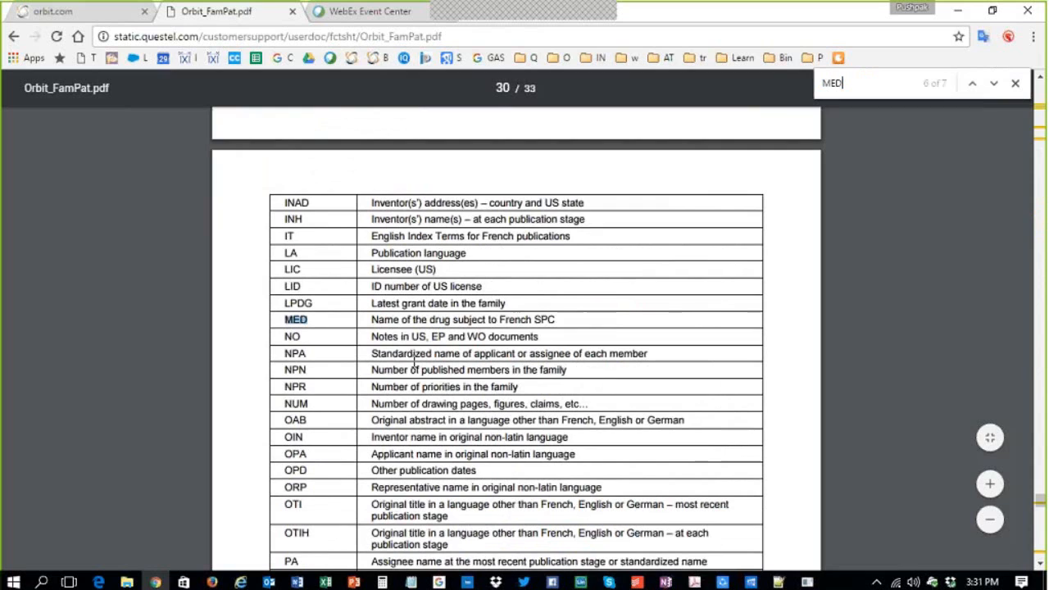
drag(413, 320, 555, 320)
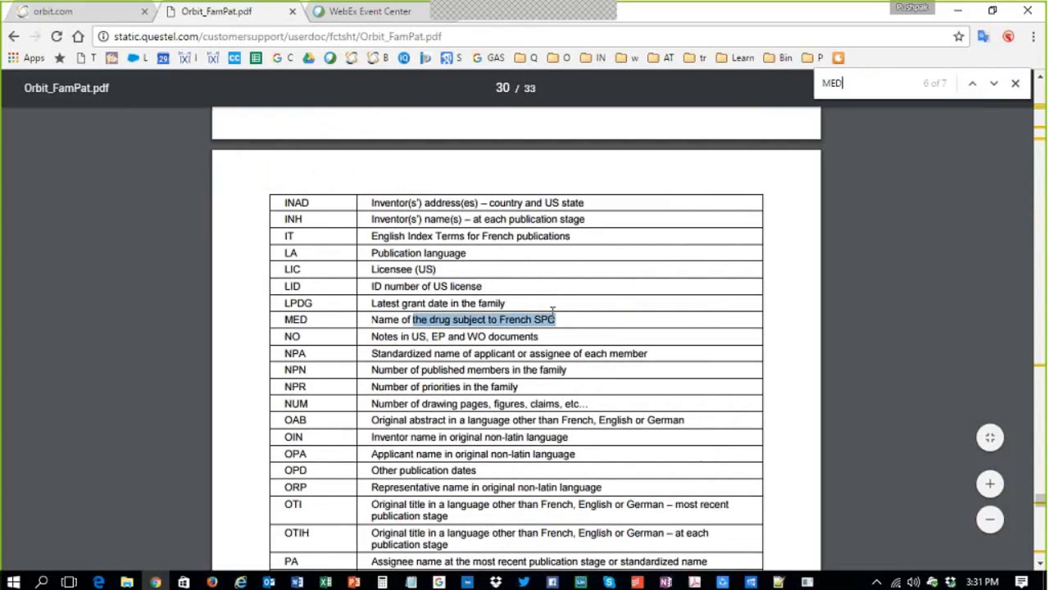
click(391, 292)
- Look through the other Biblio field codes on pages 29 and 30, including the FPA definition
scroll(357, 285, up, 6)
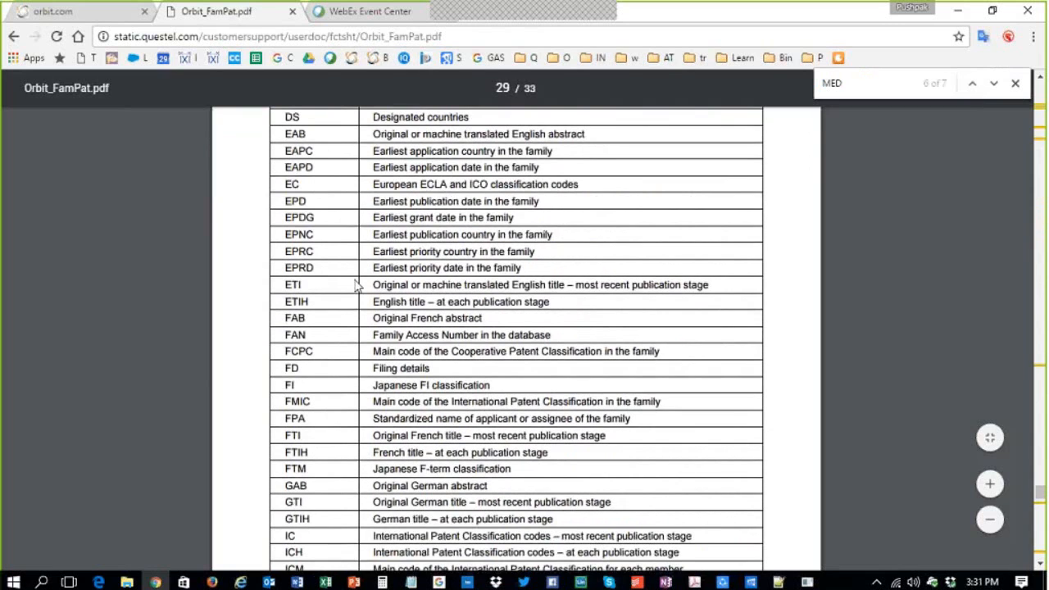
scroll(335, 316, down, 6)
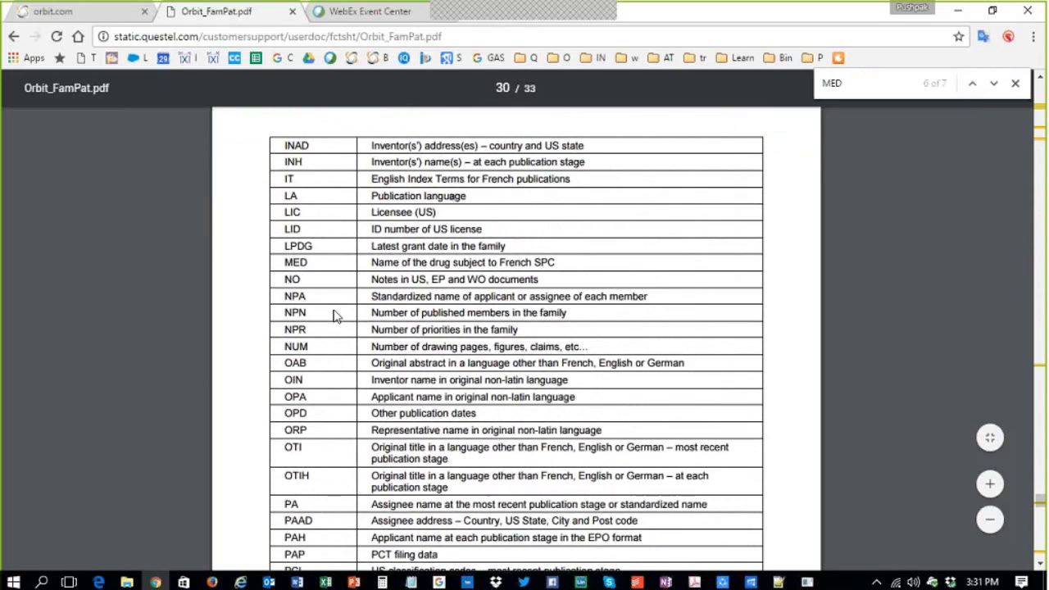
scroll(335, 316, up, 8)
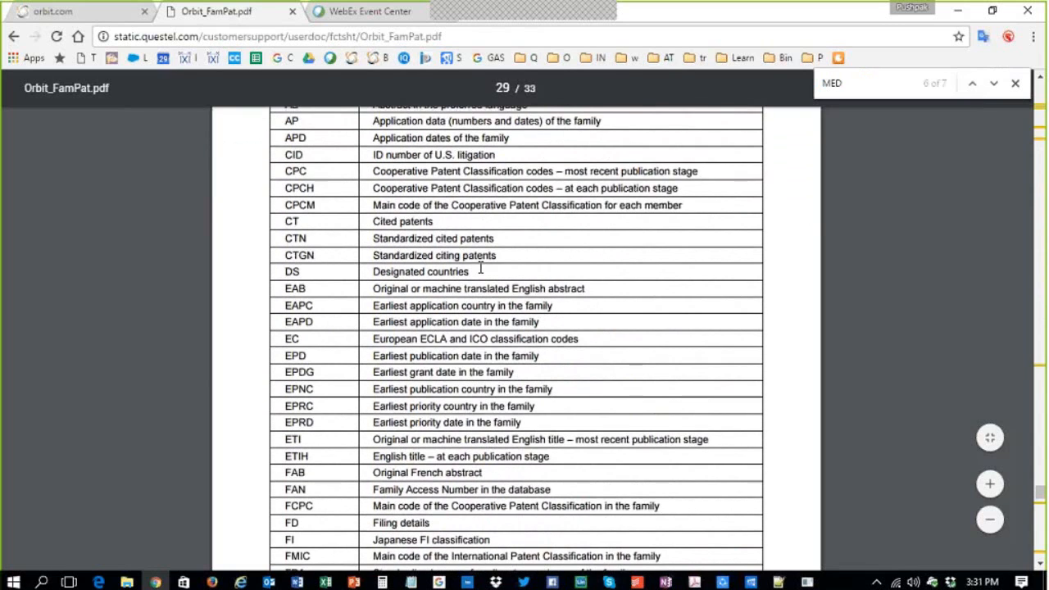
scroll(283, 419, down, 2)
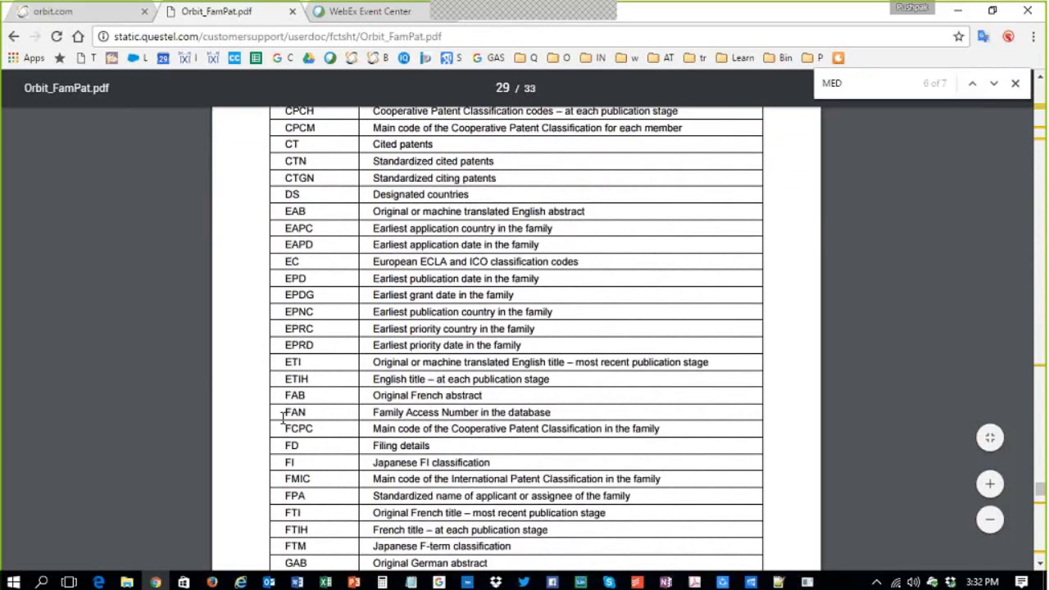
scroll(283, 418, down, 2)
drag(281, 418, 631, 419)
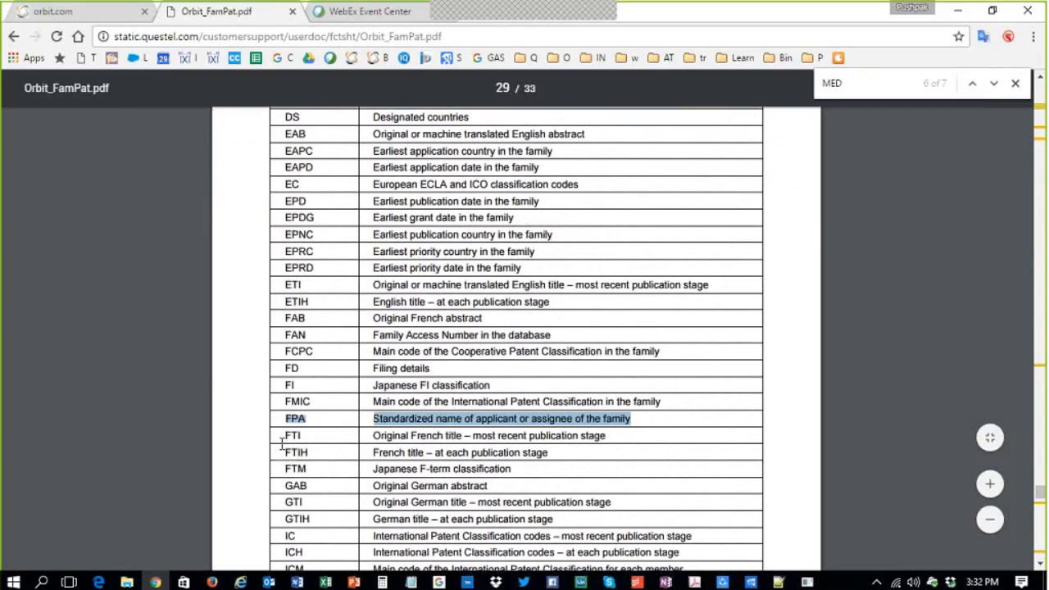
click(289, 187)
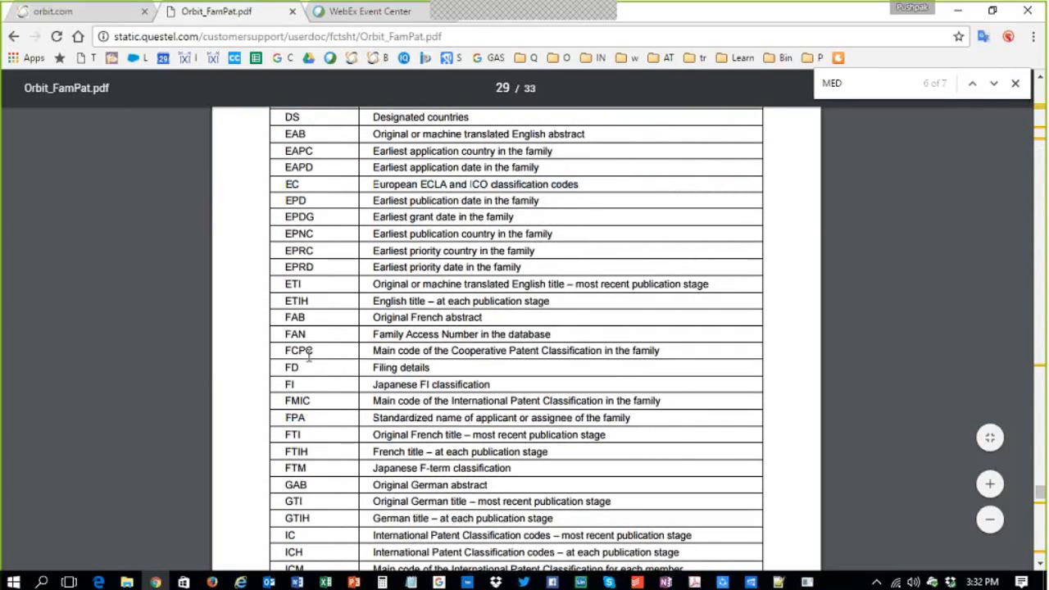
scroll(309, 352, down, 5)
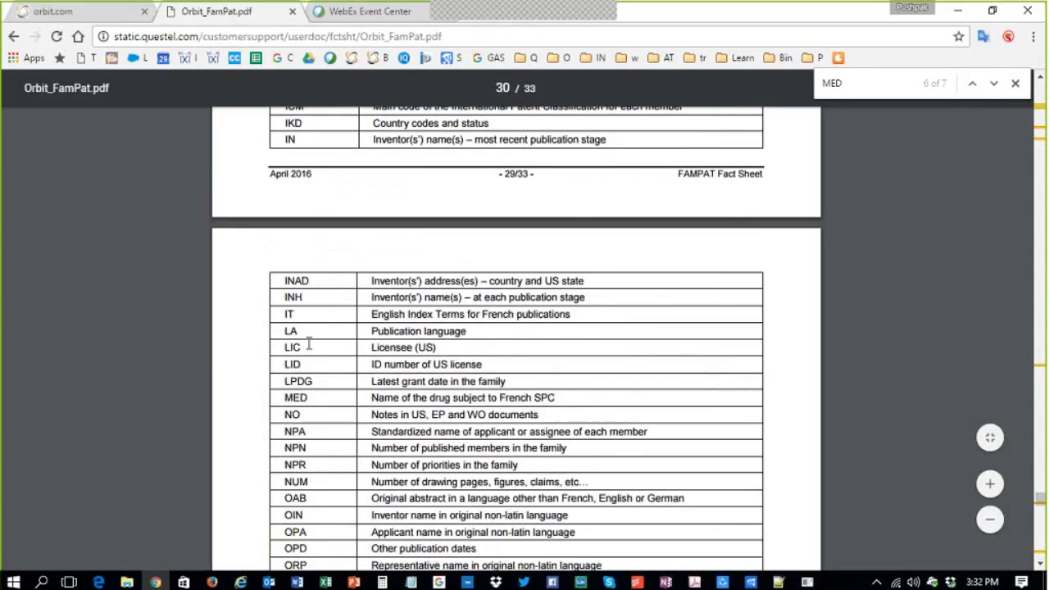
- Return to the Orbit.com tab, rerun the easy search for whatsapp and select all resulting records
click(104, 15)
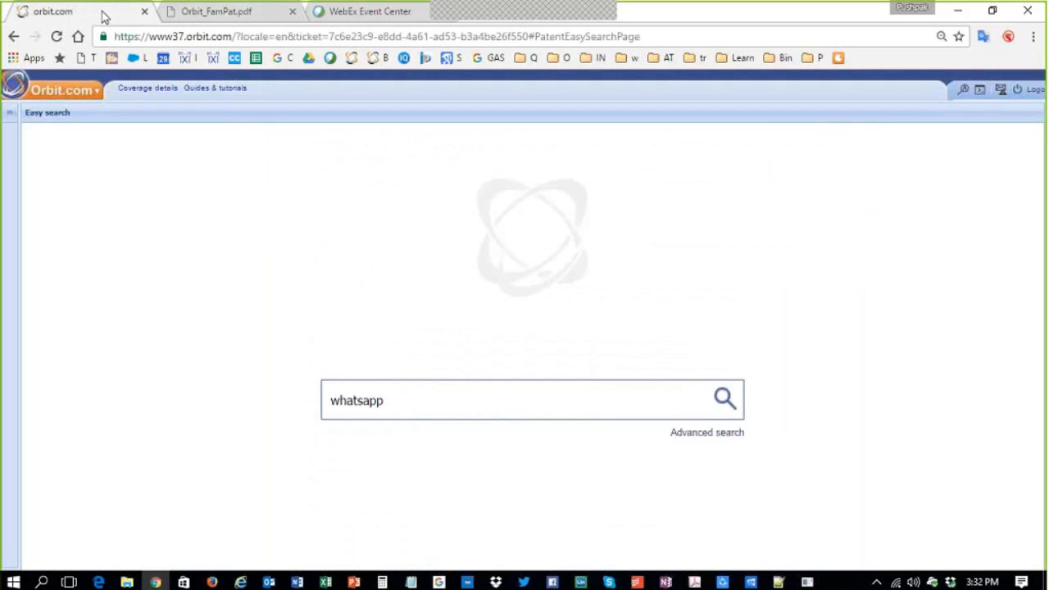
click(720, 403)
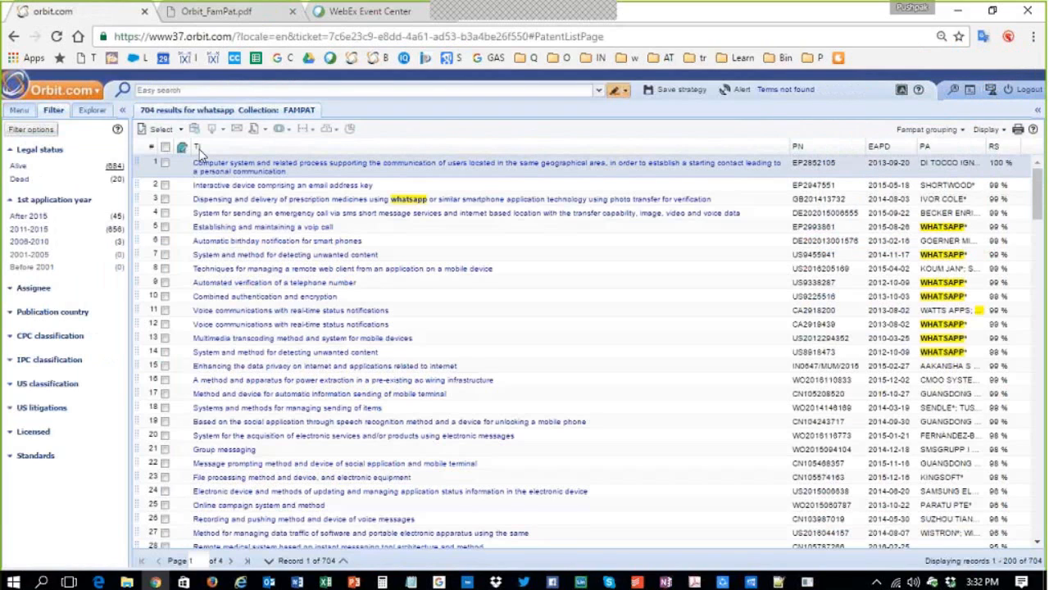
click(160, 131)
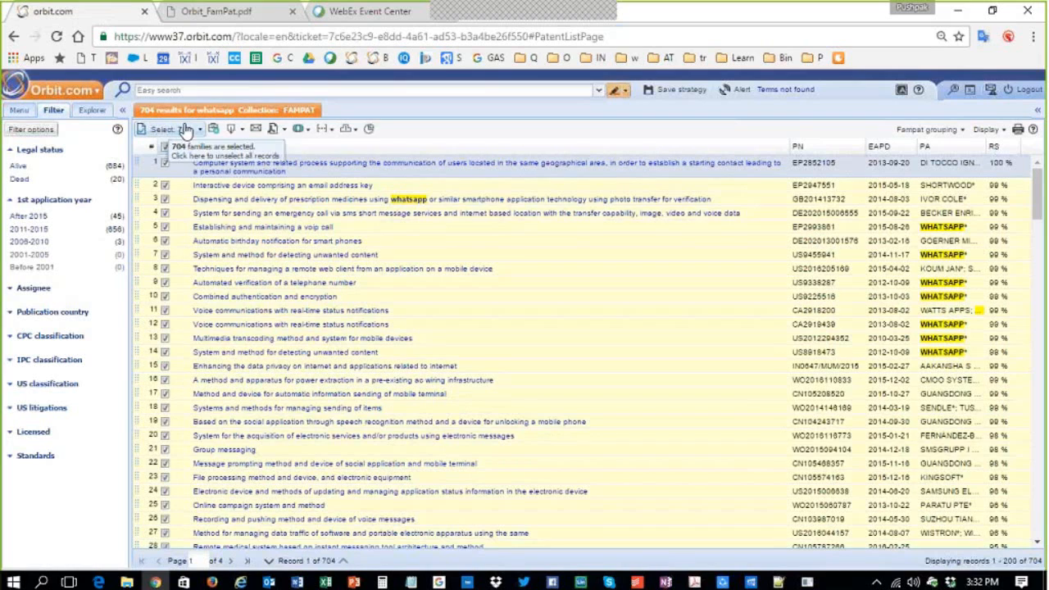
- Group the whatsapp results by Extended patent families and select the first 15 records
click(945, 134)
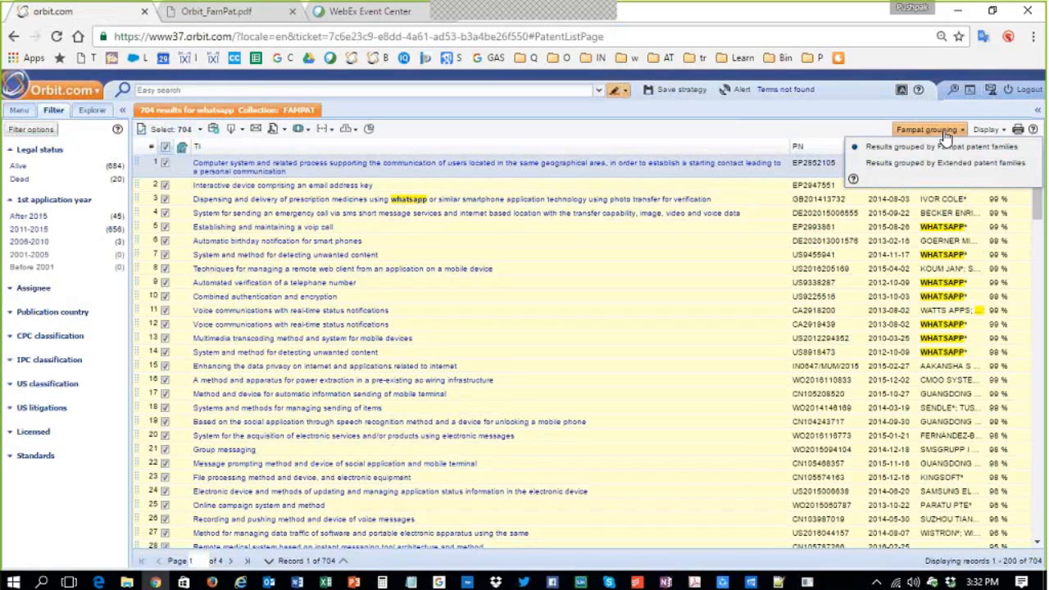
click(900, 167)
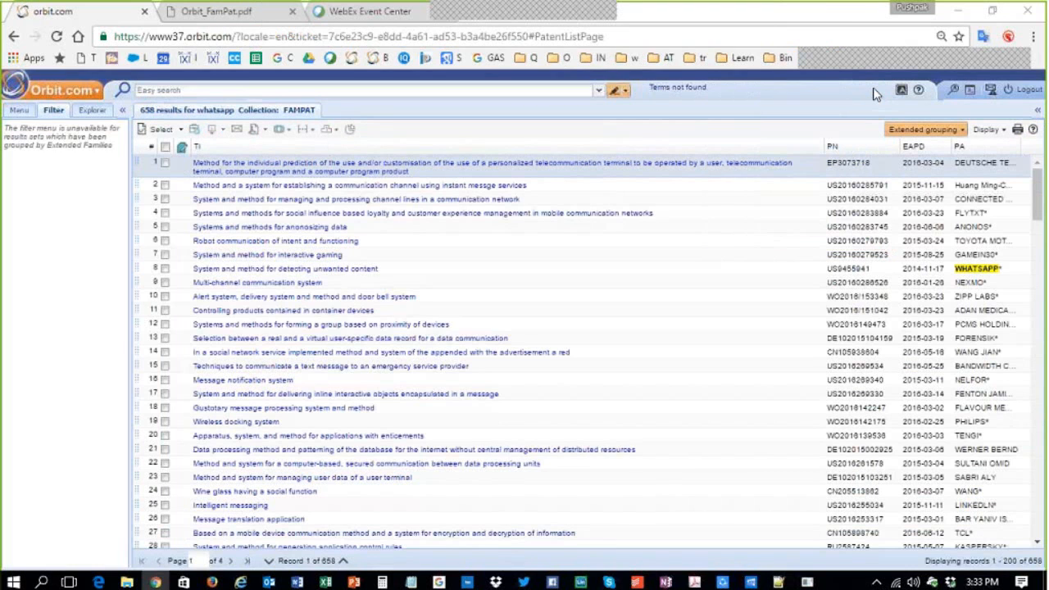
click(181, 131)
click(169, 155)
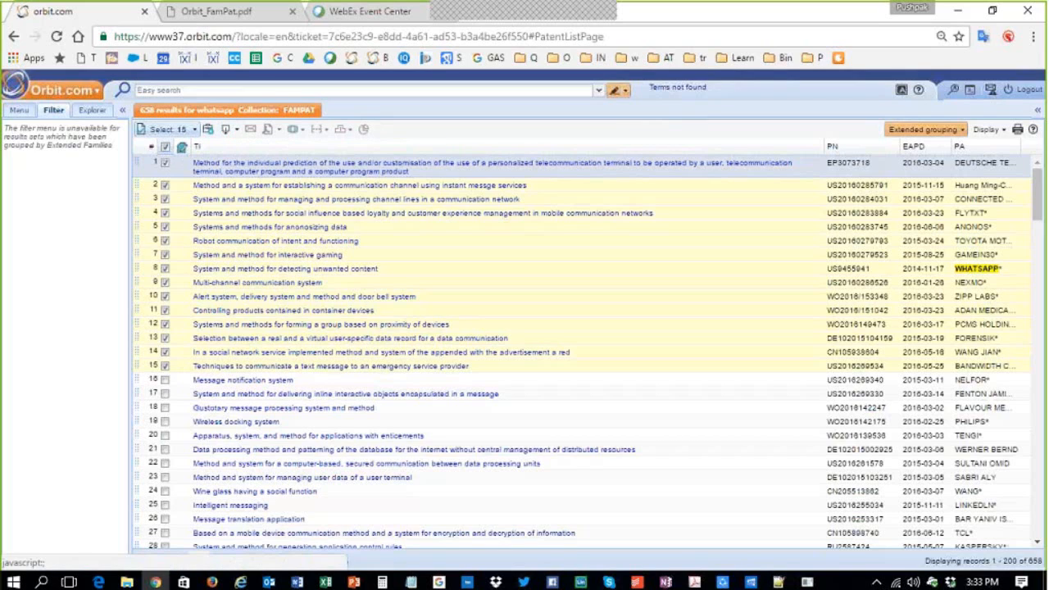
- Export the selected records as a zipped XLSX download using the Classical template and custom data, with One member per line turned off
click(226, 130)
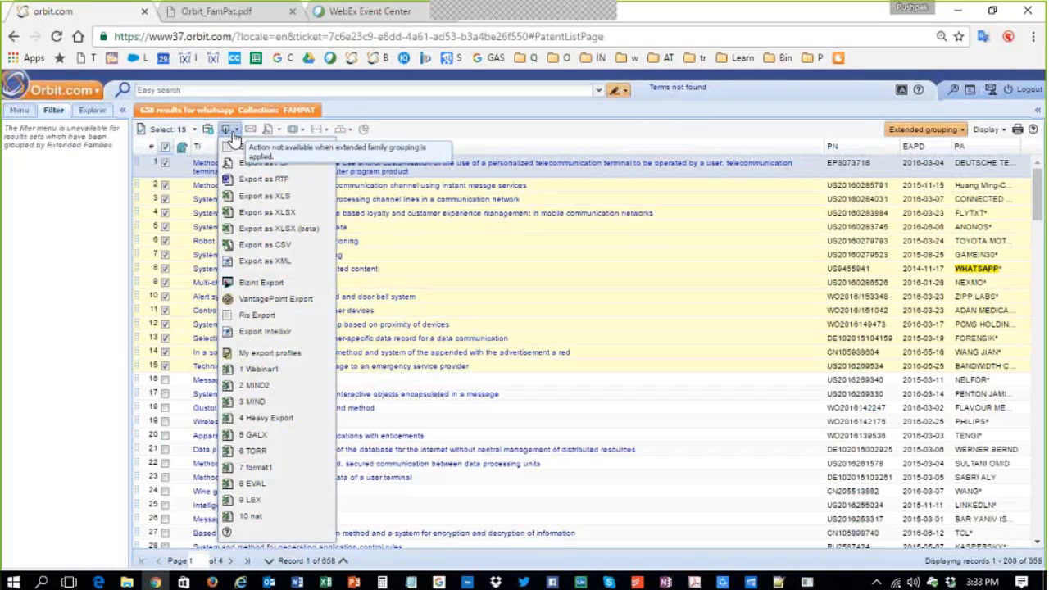
click(261, 215)
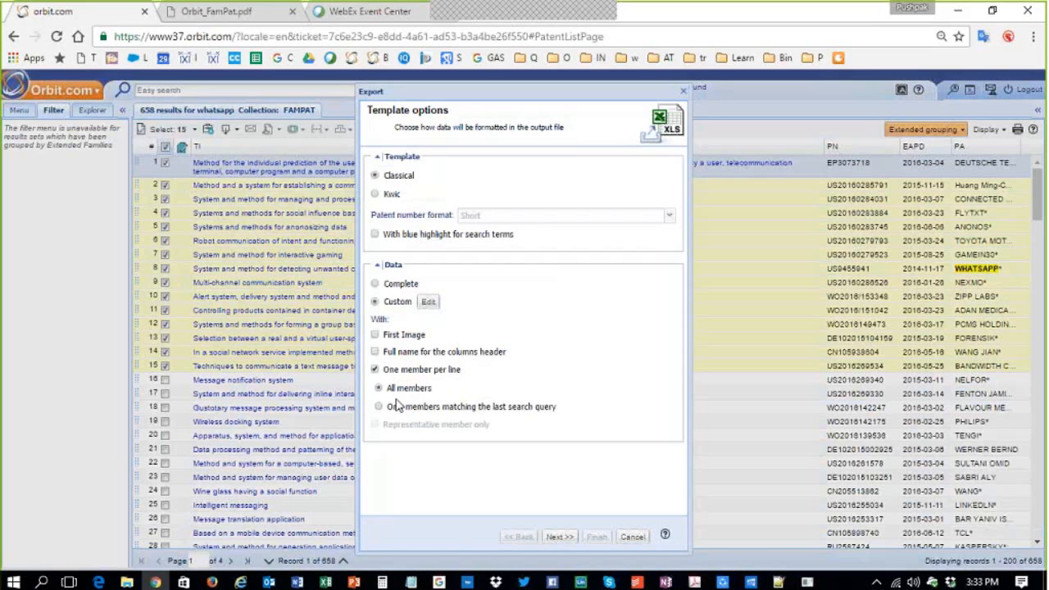
click(377, 372)
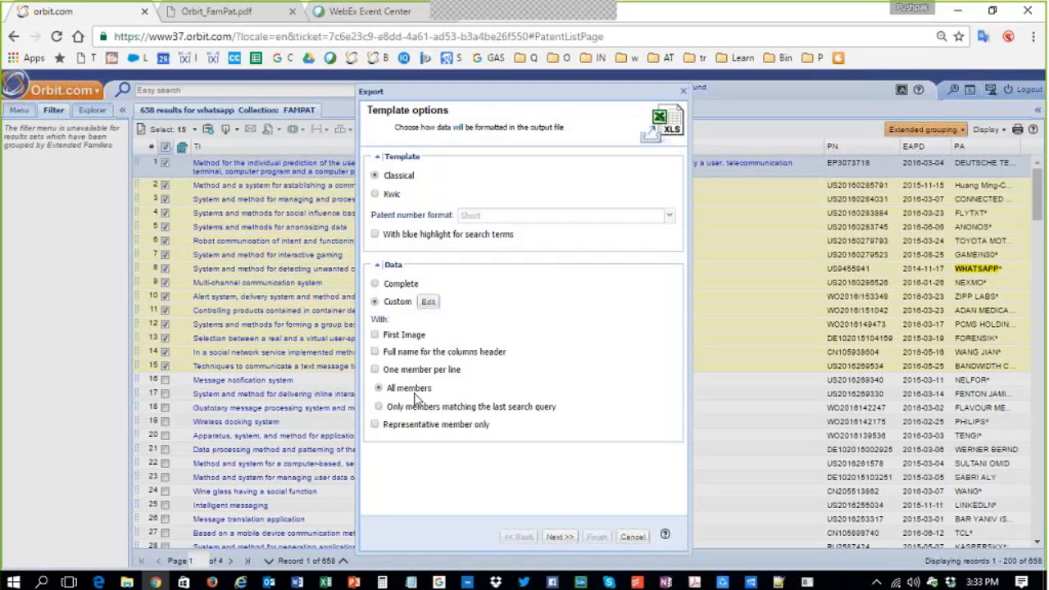
click(561, 538)
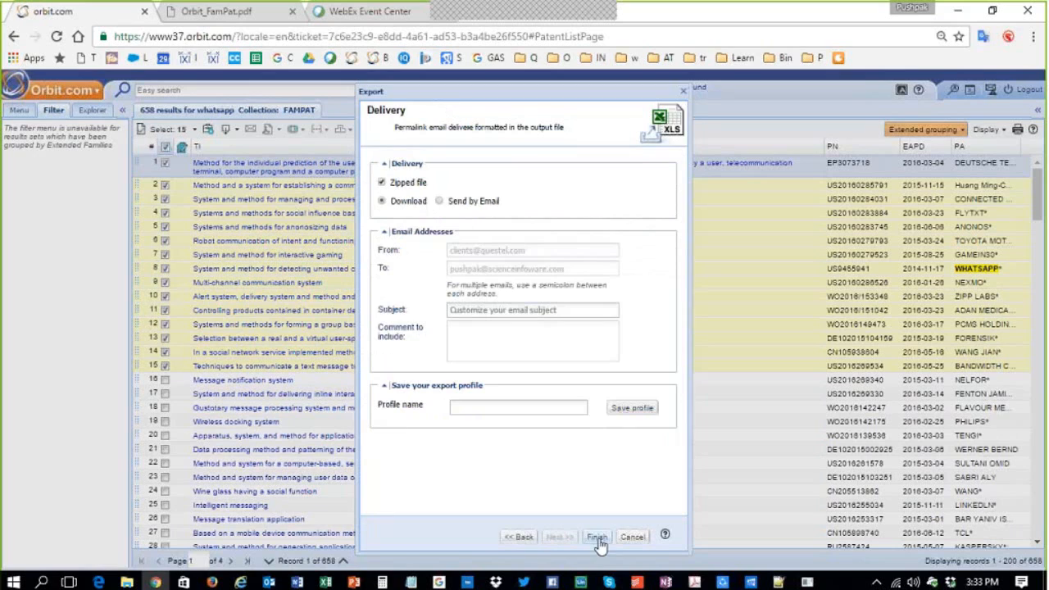
click(597, 538)
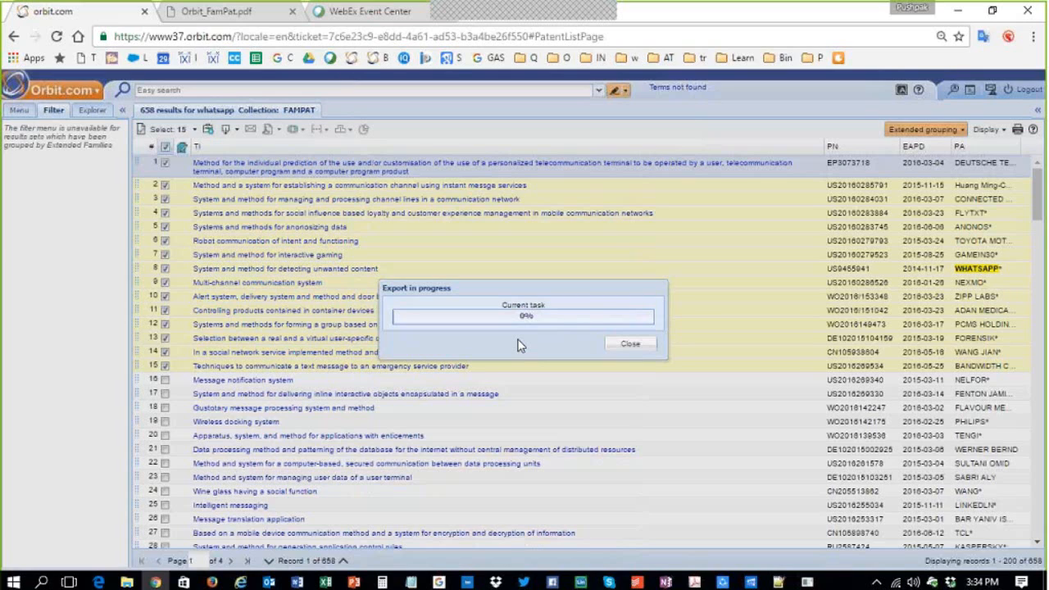
- Download the export archive and open the XLSX workbook inside it
click(476, 312)
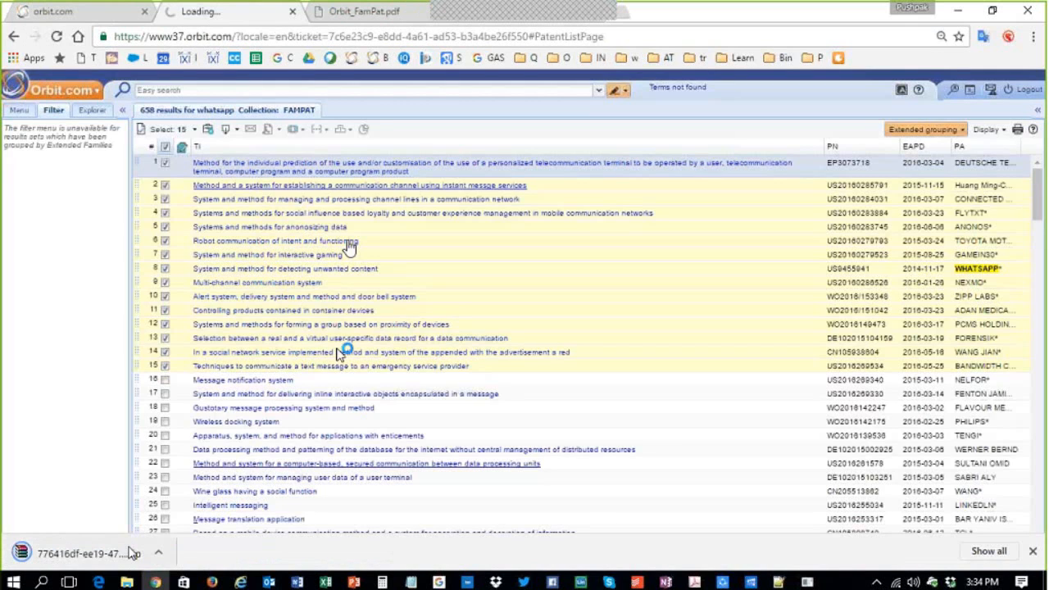
click(133, 554)
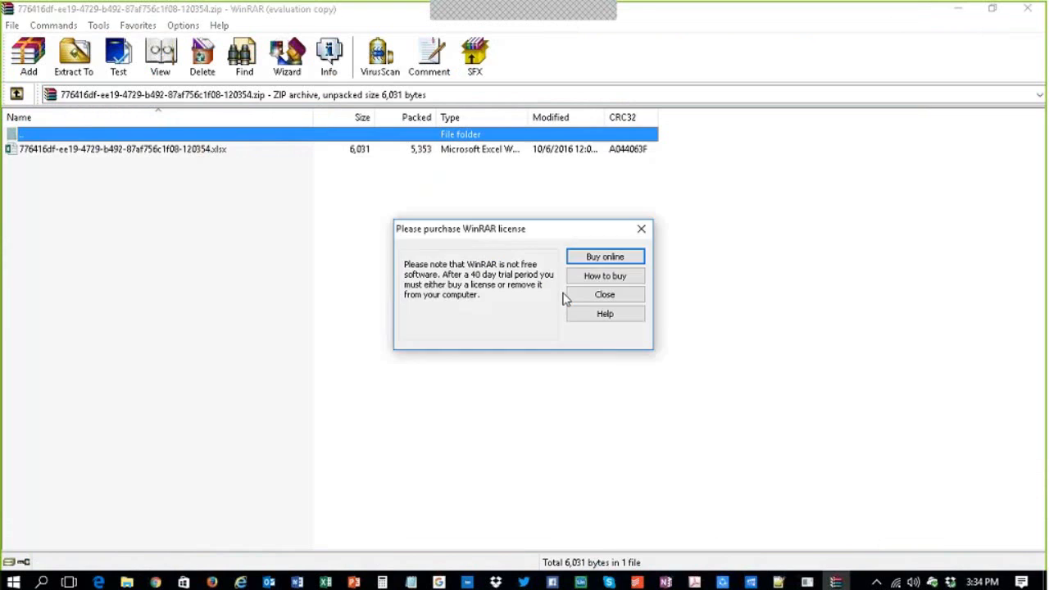
click(574, 296)
double_click(119, 150)
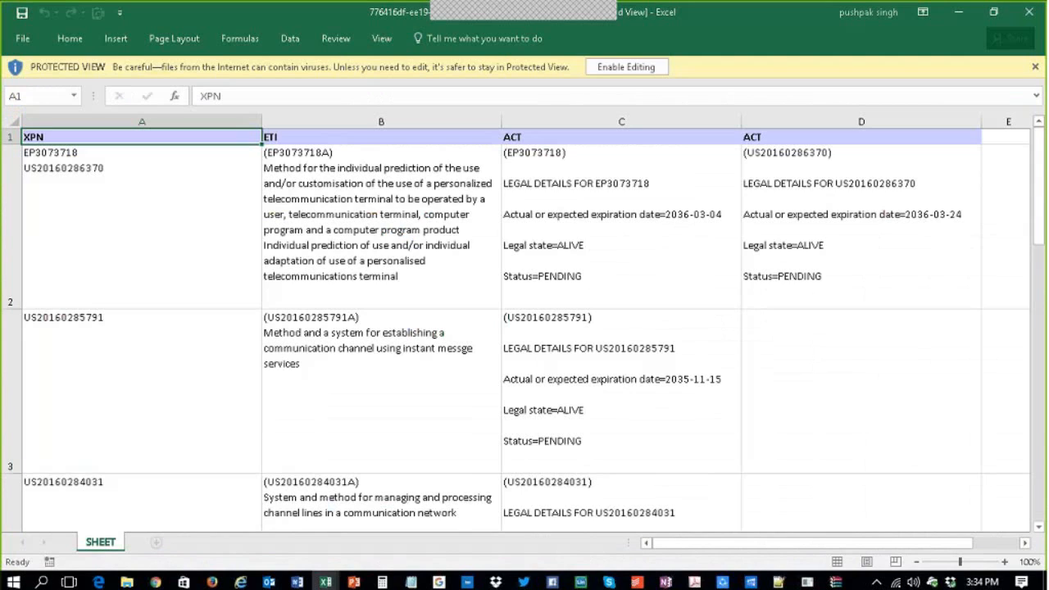
- Look through the exported family rows, from the first record to the last, and examine the XPN, ETI and ACT column headers
click(148, 181)
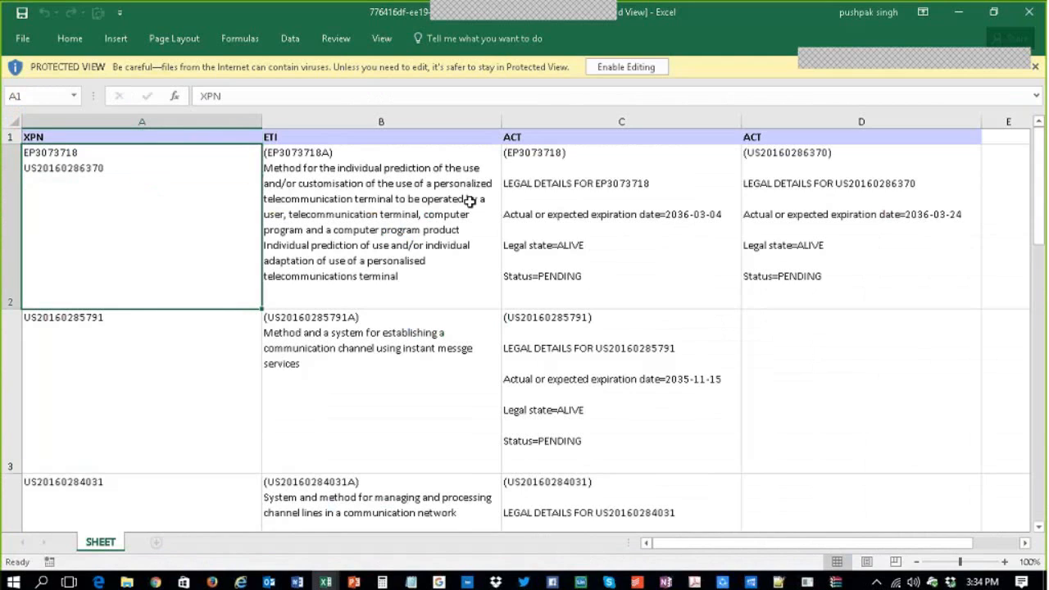
click(470, 200)
click(139, 198)
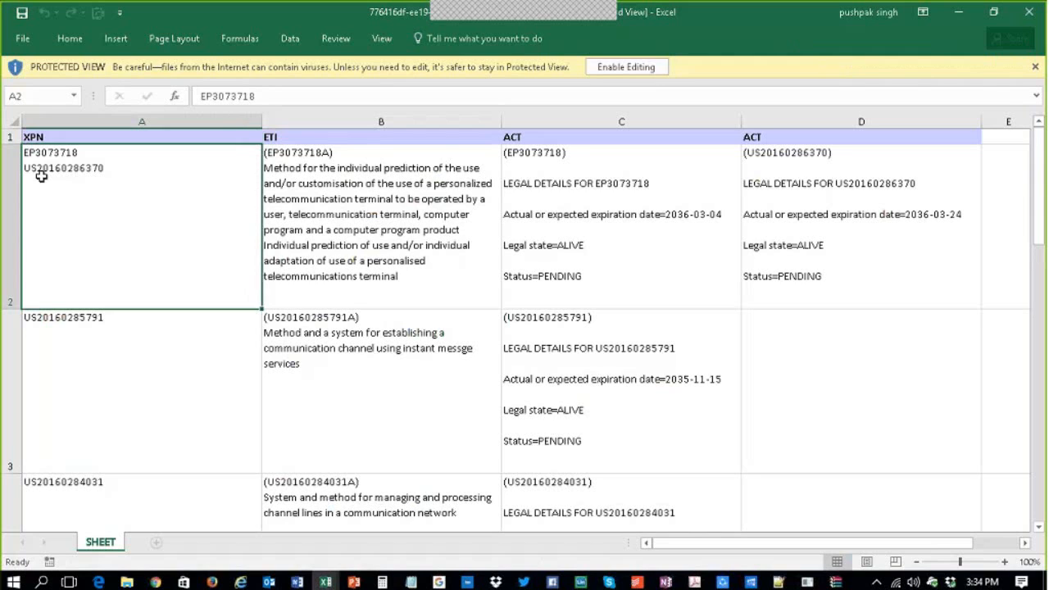
click(103, 393)
scroll(118, 366, down, 3)
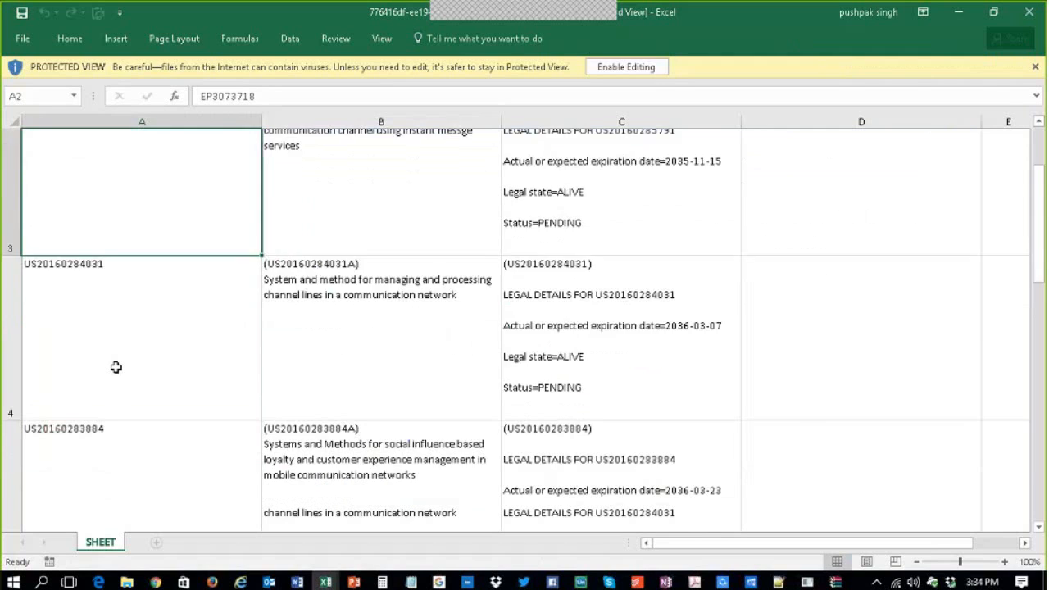
scroll(116, 368, up, 10)
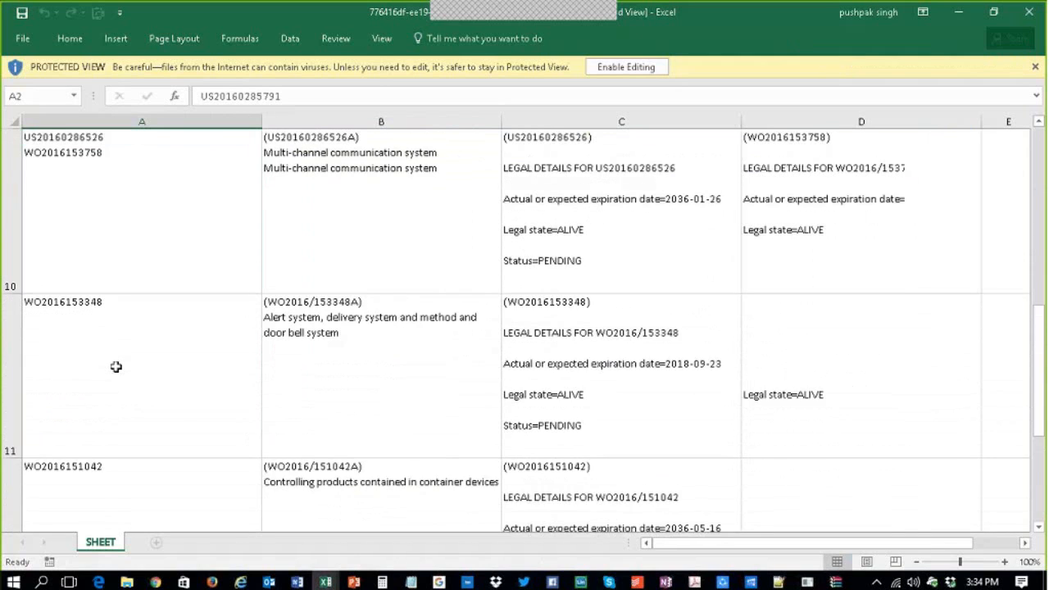
click(97, 239)
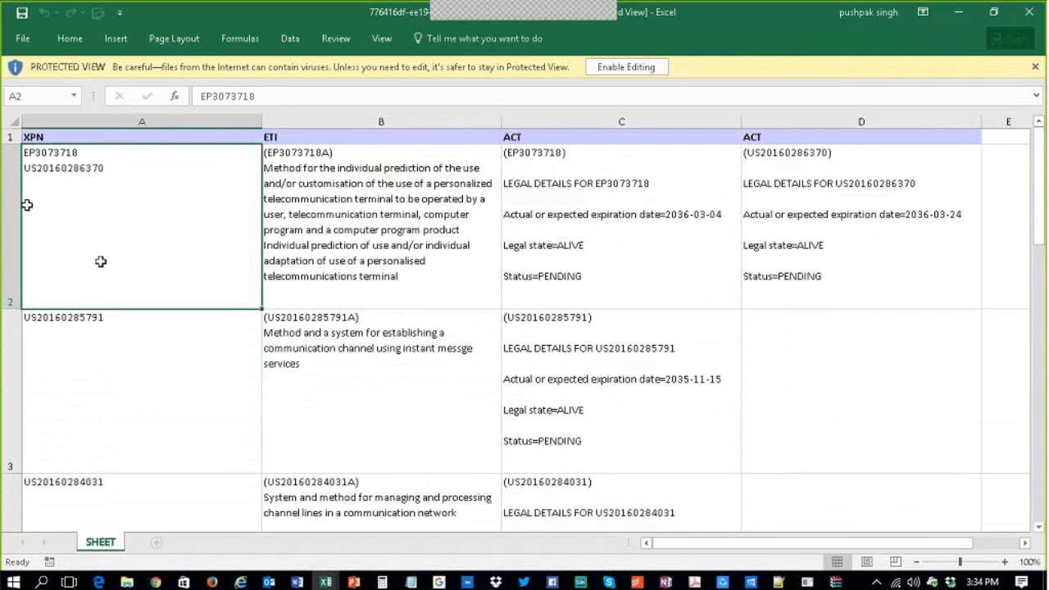
scroll(100, 262, down, 5)
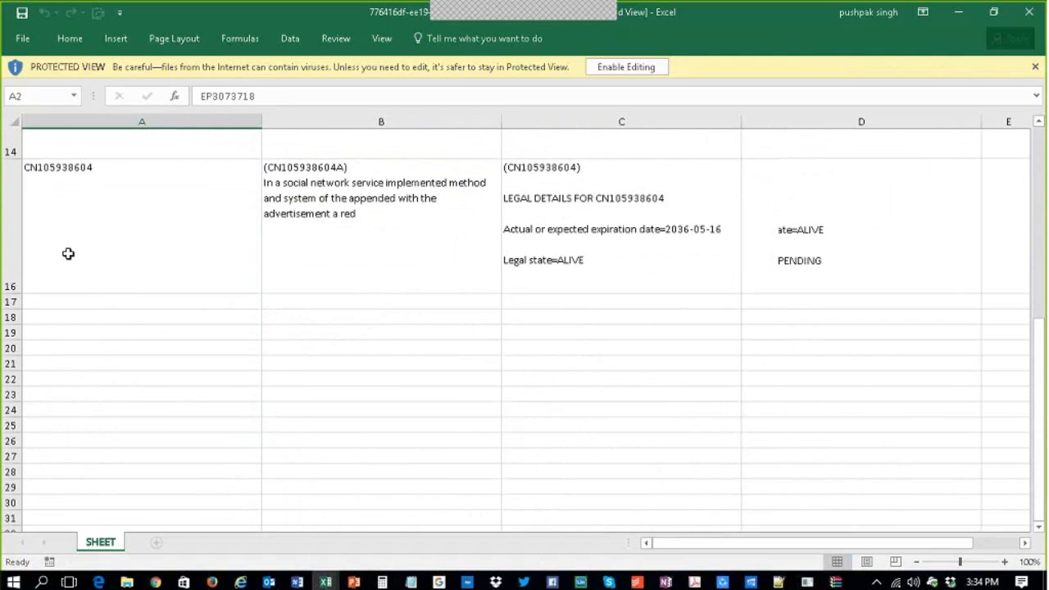
click(97, 253)
scroll(103, 337, up, 1)
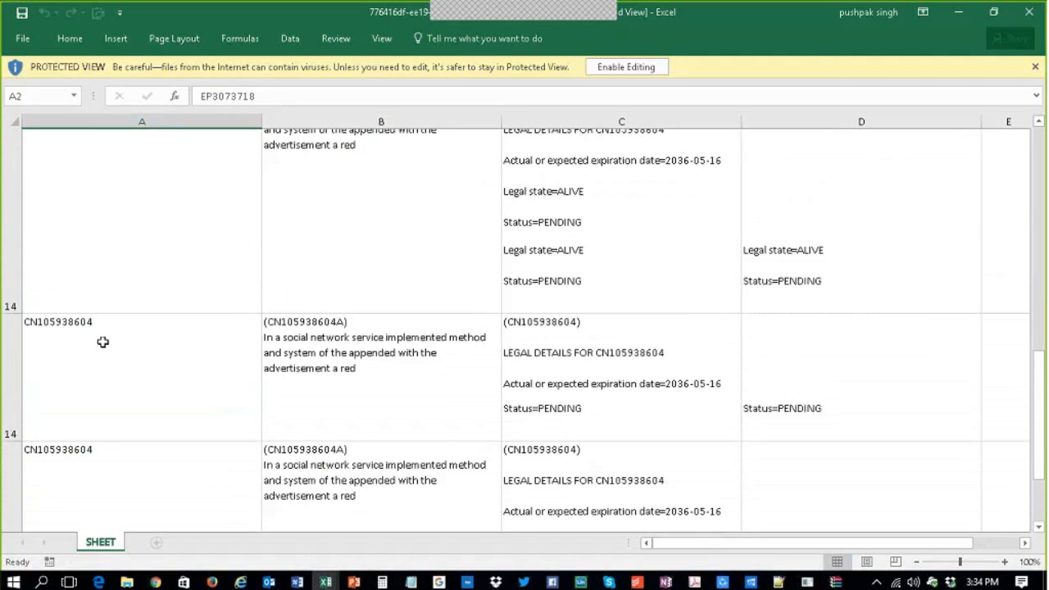
scroll(100, 331, down, 2)
scroll(99, 330, up, 2)
scroll(94, 344, down, 1)
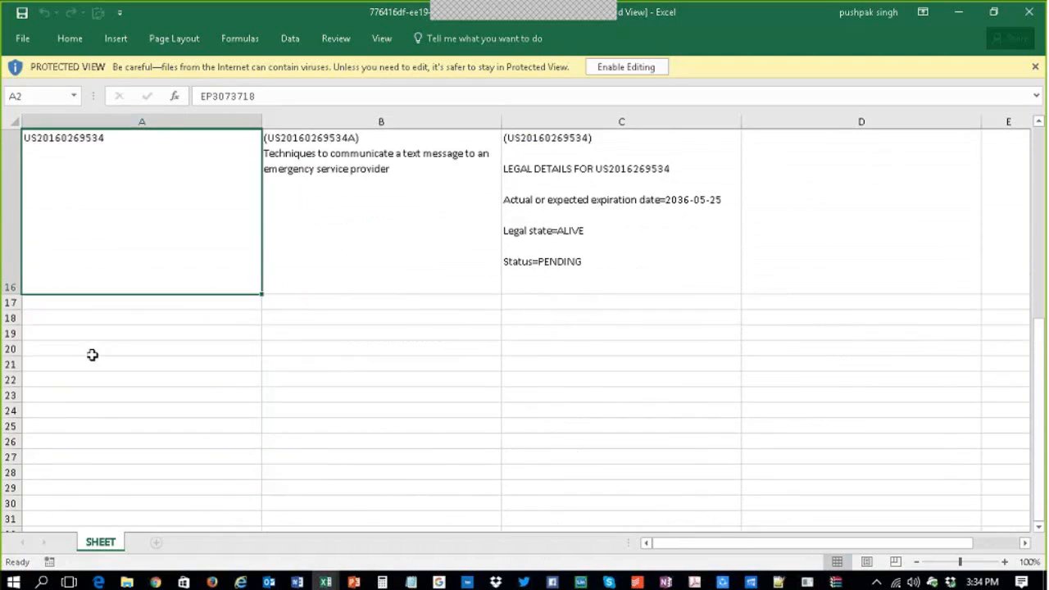
scroll(143, 271, up, 5)
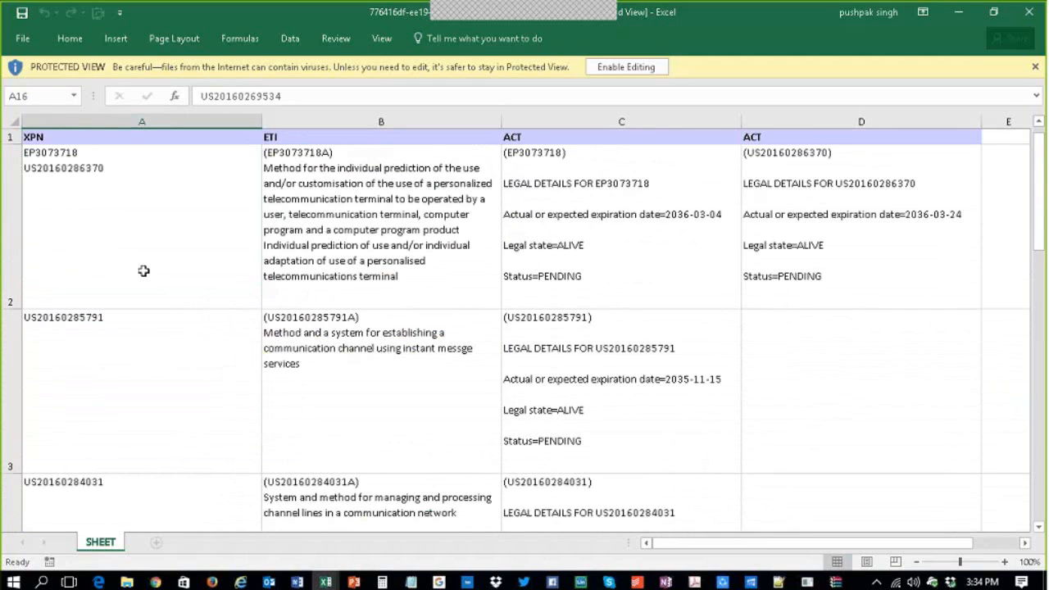
click(38, 139)
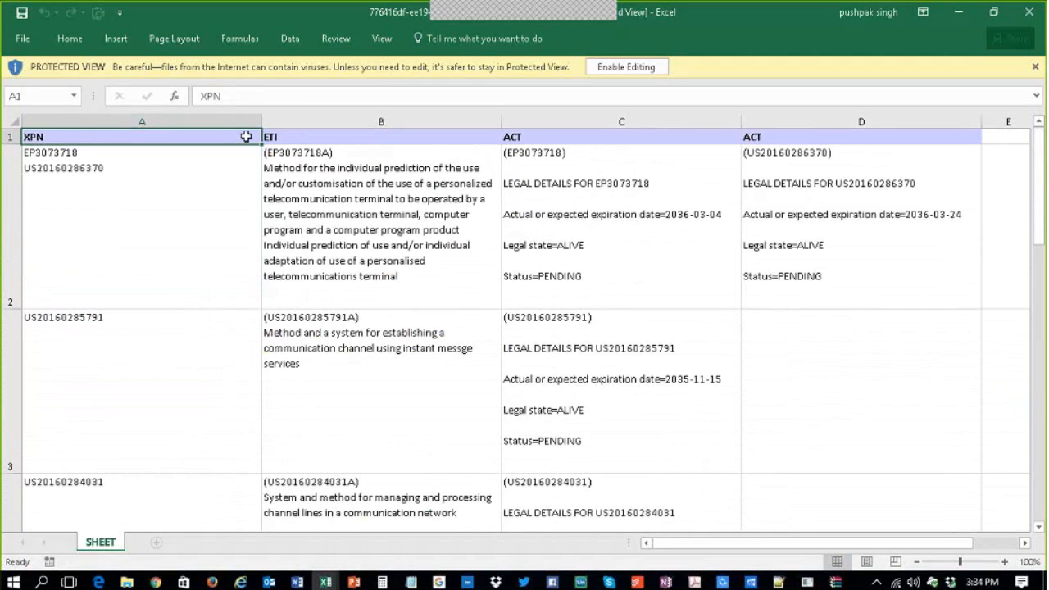
drag(246, 137, 869, 139)
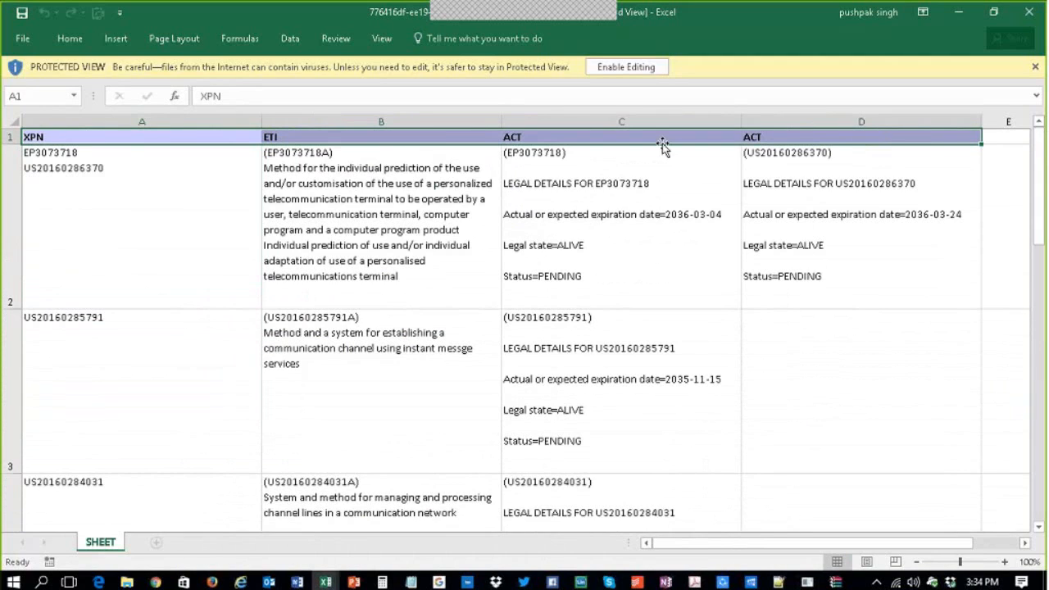
- Close the exported workbook and return to the Orbit.com results list
click(1028, 12)
click(1028, 11)
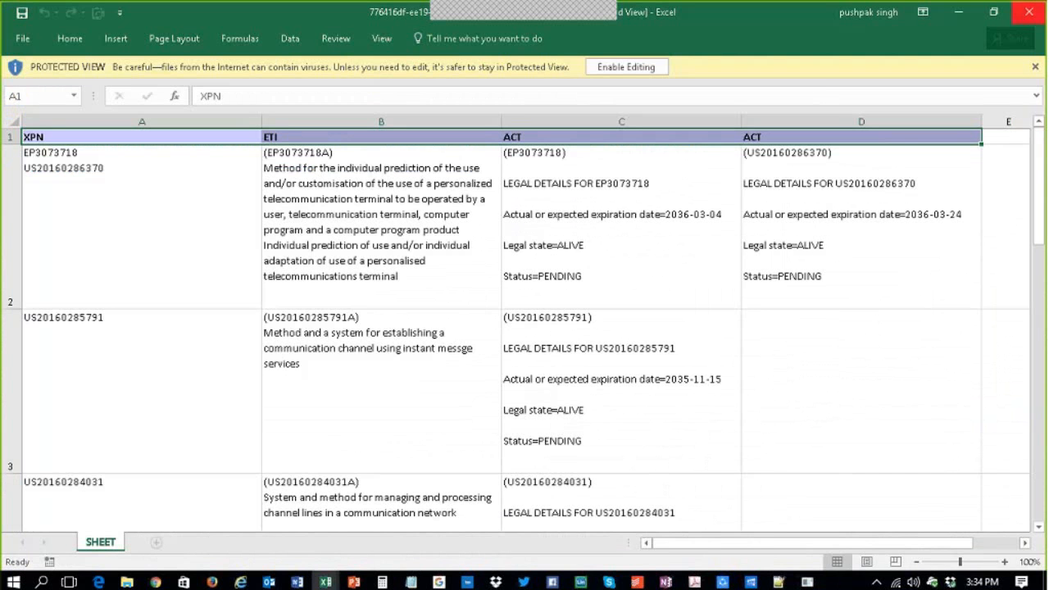
click(1029, 11)
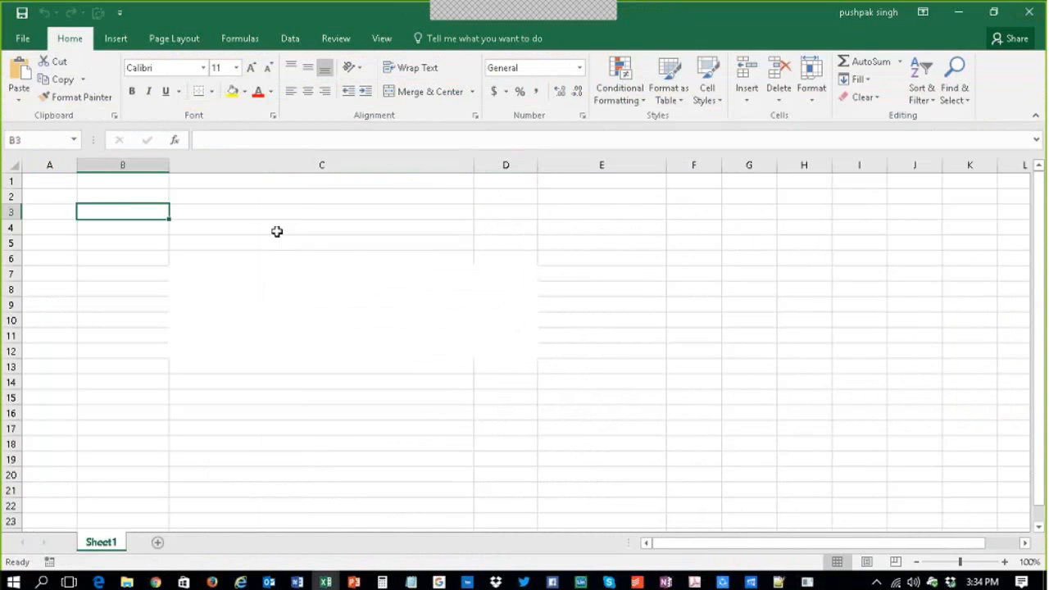
key(alt+Tab)
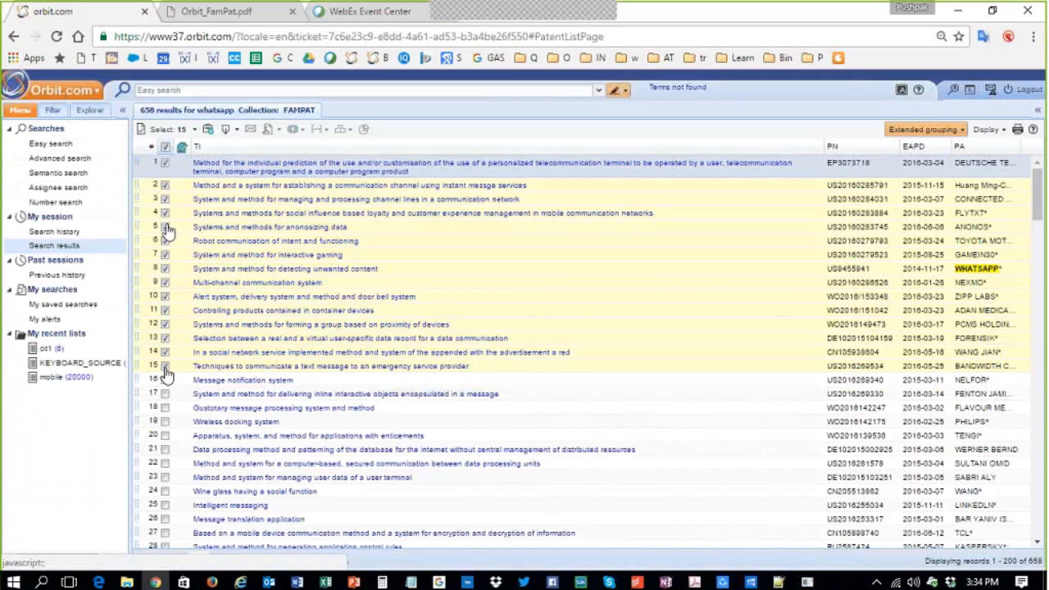
- Export the same records again as a zipped XLSX download, with One member per line turned on for all members
click(238, 130)
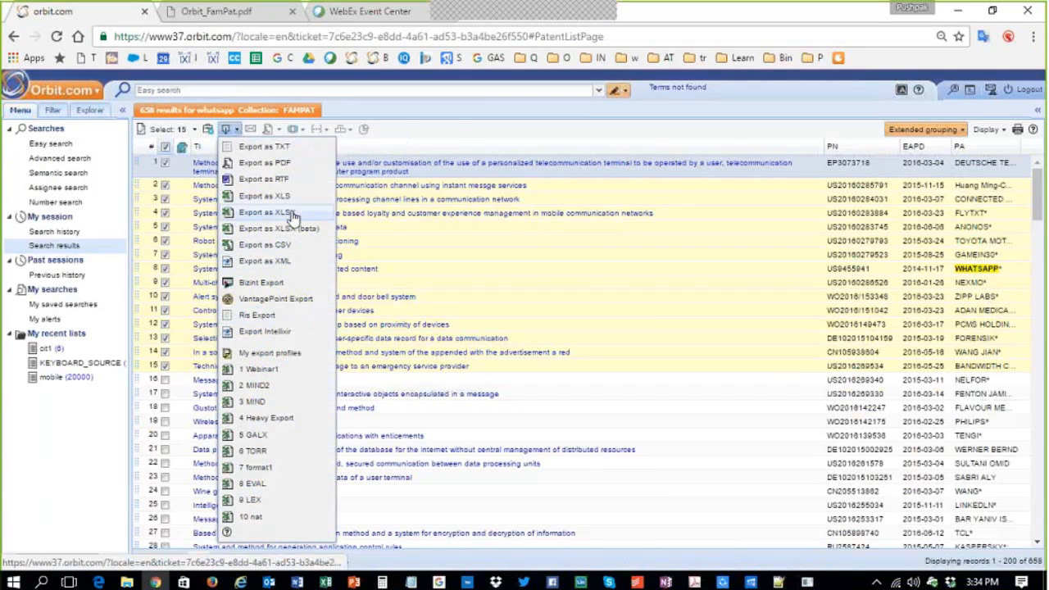
click(289, 248)
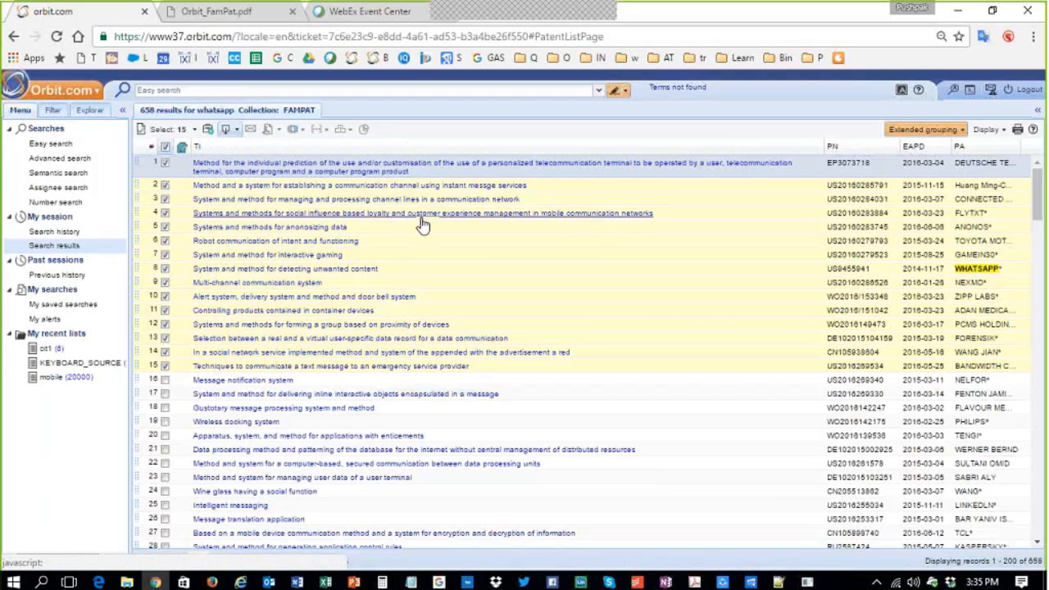
click(237, 130)
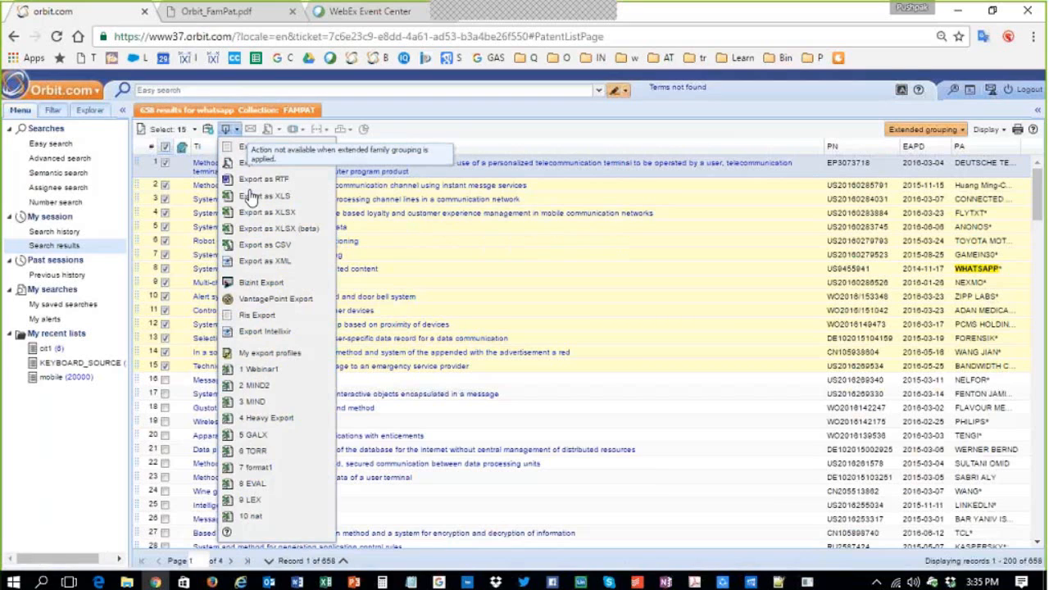
click(270, 257)
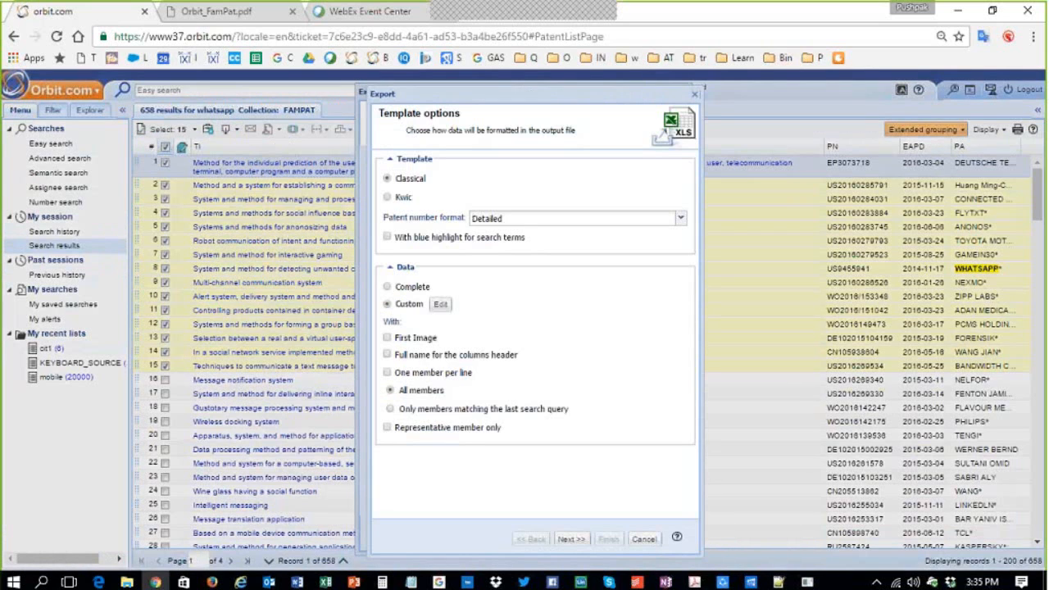
click(388, 374)
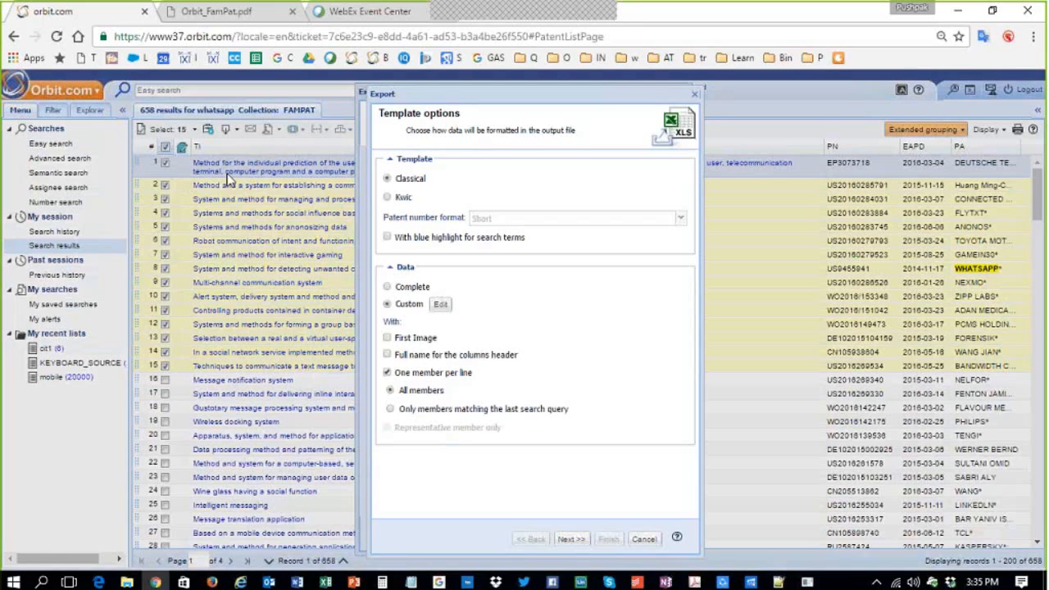
click(573, 541)
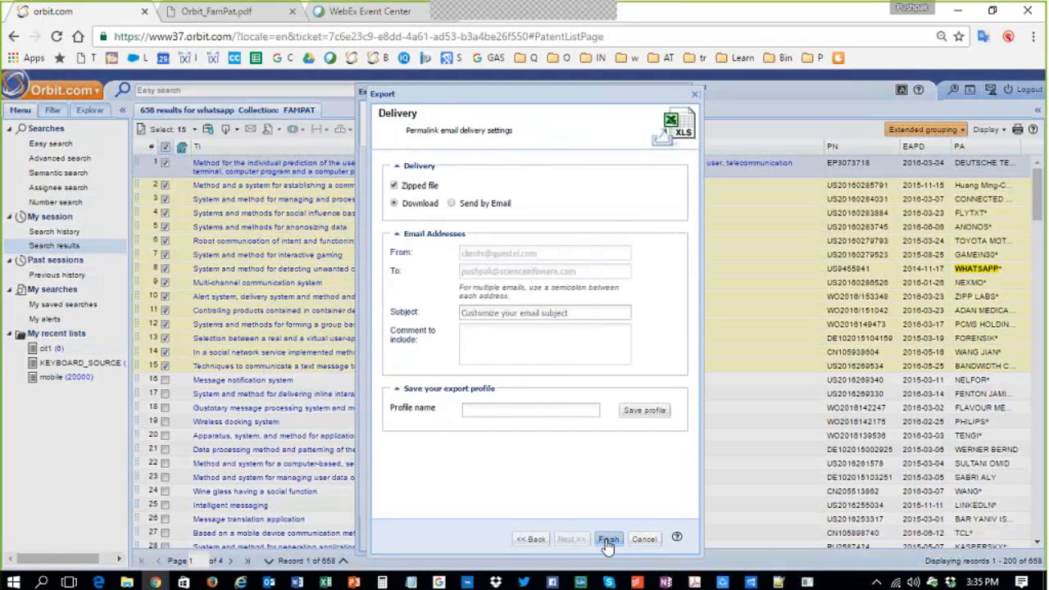
click(608, 541)
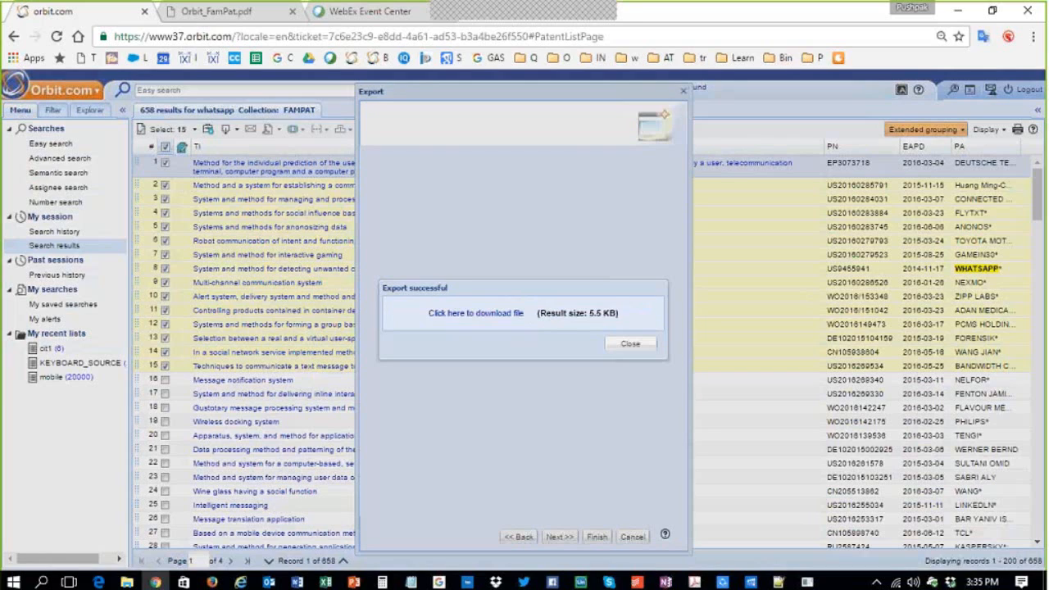
- Download the one-member-per-line export archive and open the XLSX workbook inside it
click(482, 314)
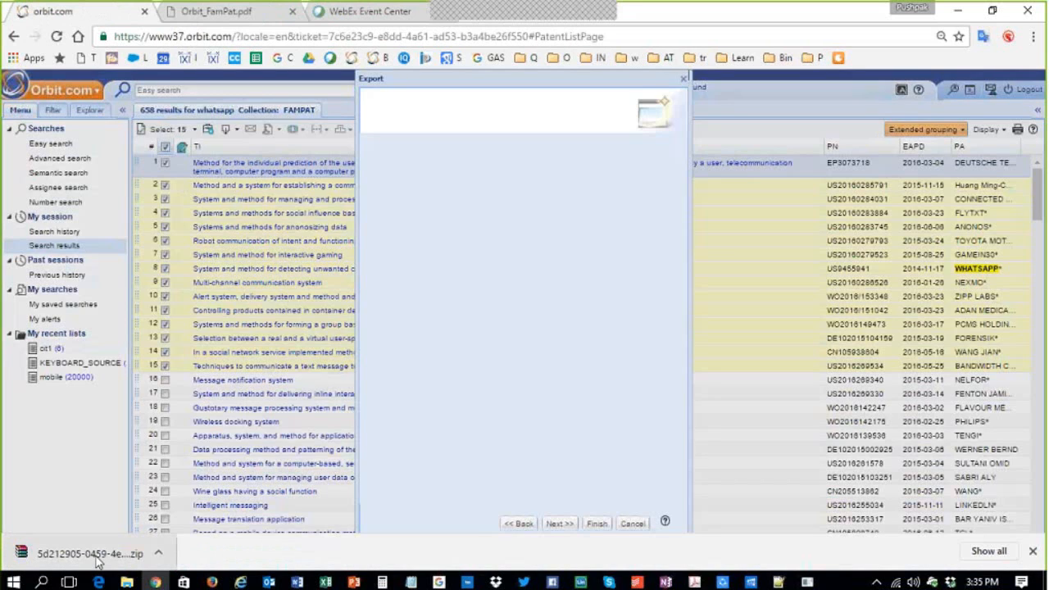
click(91, 555)
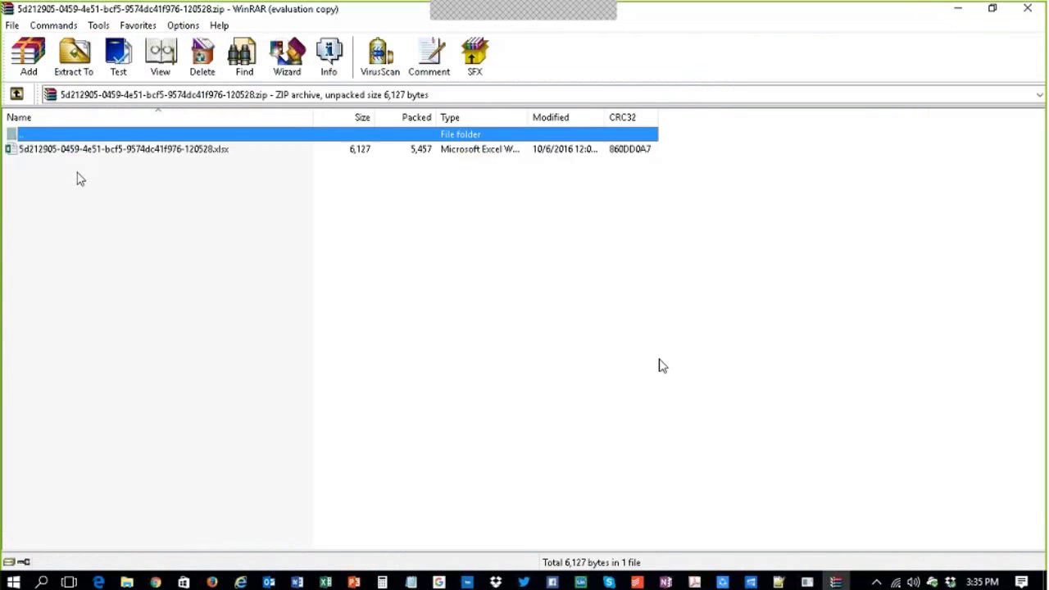
click(605, 294)
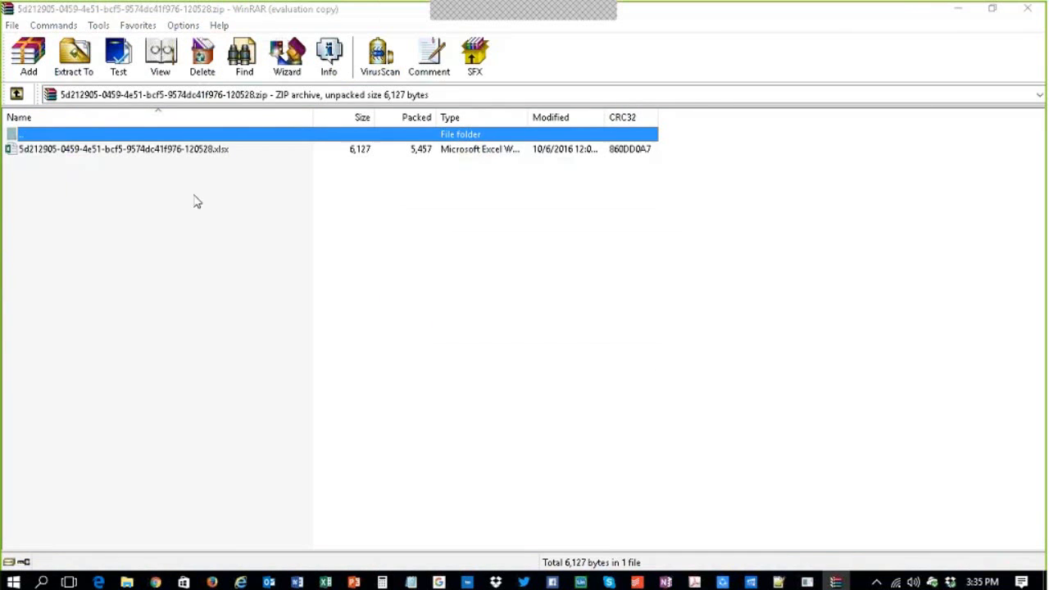
click(97, 154)
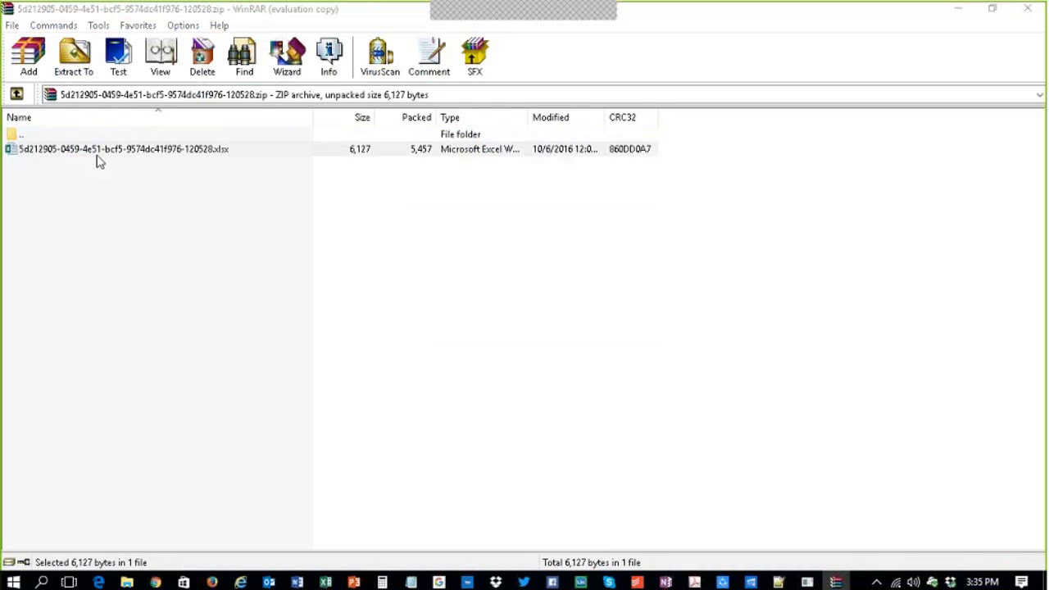
double_click(96, 156)
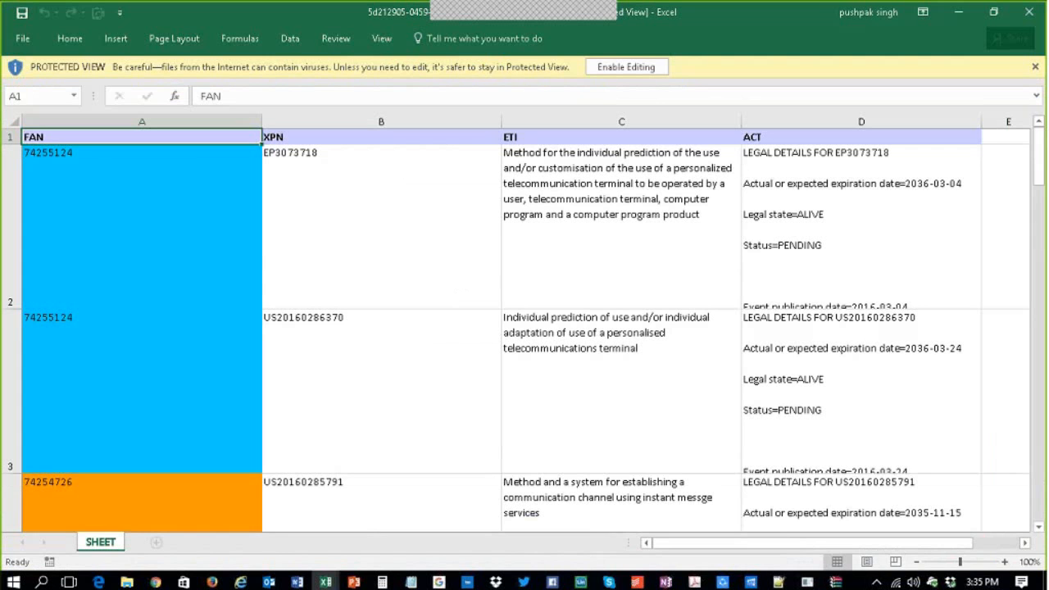
- Examine how family members are split into separate rows under the same FAN number, from the first family to the last record in row 19
click(328, 197)
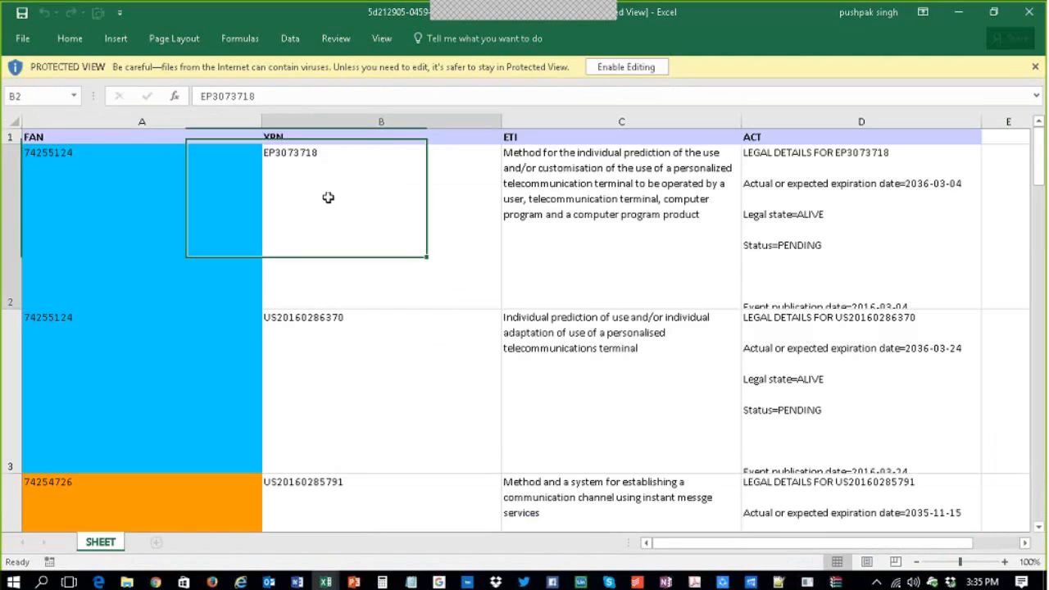
click(327, 348)
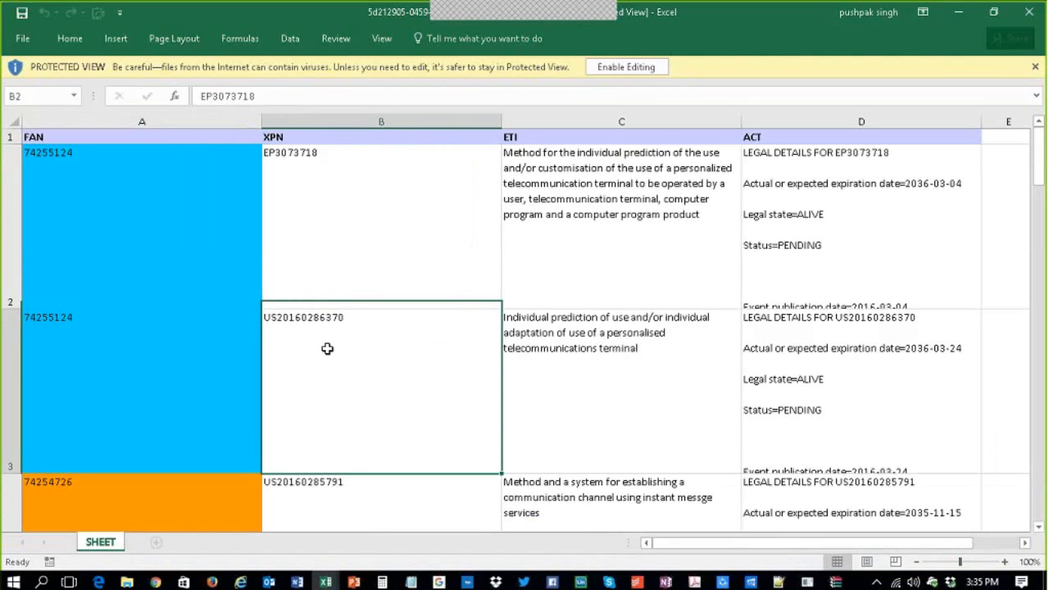
drag(346, 227, 350, 391)
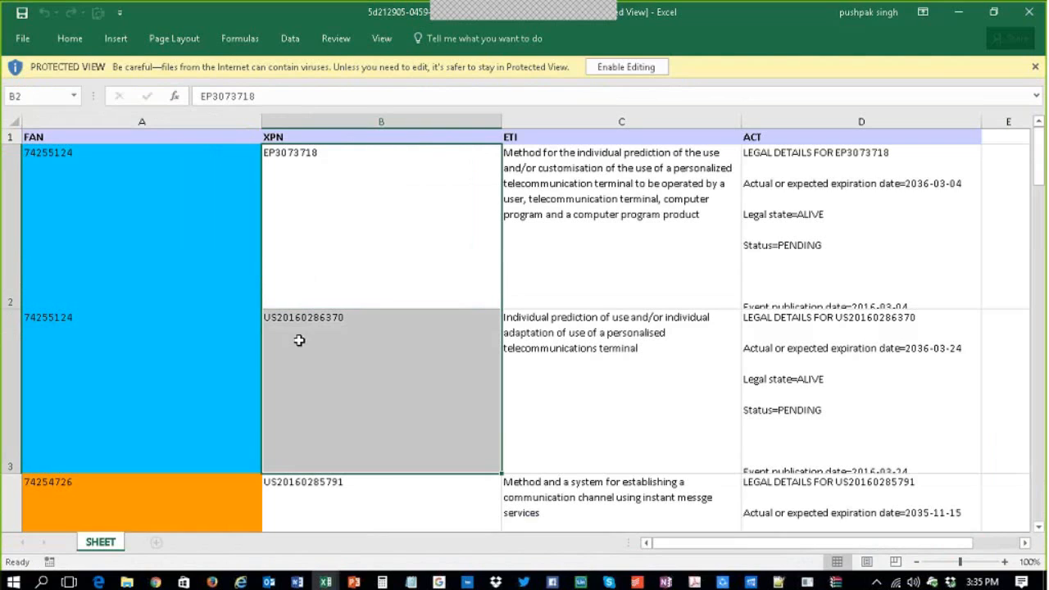
click(361, 227)
drag(361, 228, 343, 360)
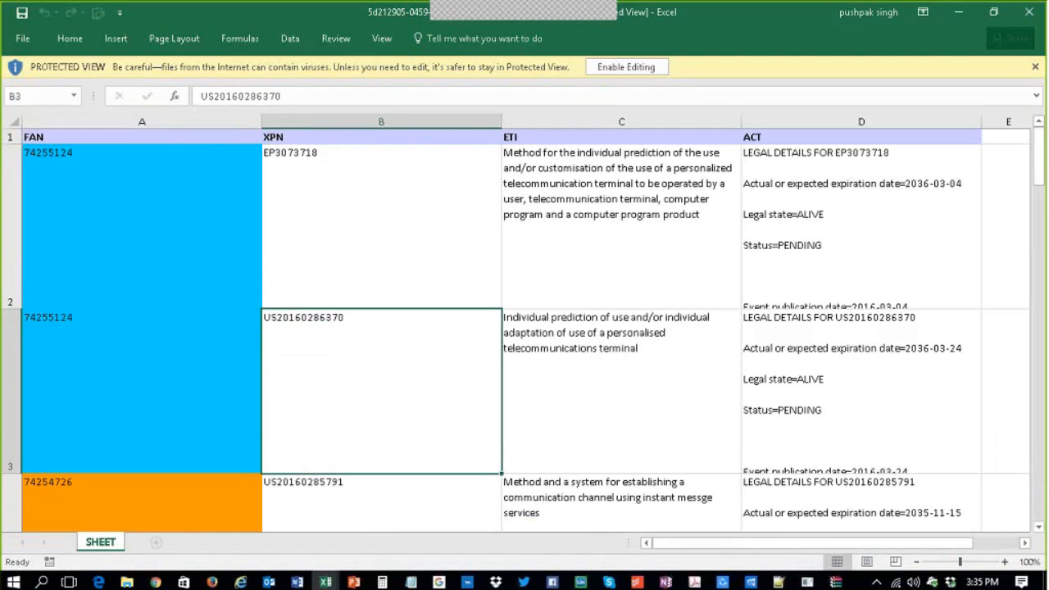
scroll(350, 376, down, 8)
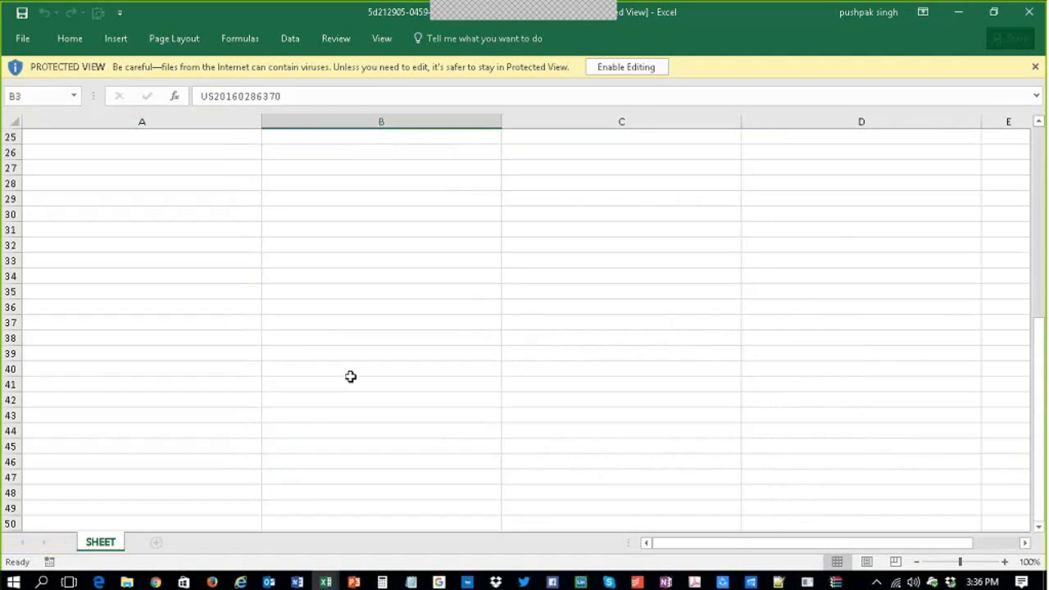
scroll(350, 376, up, 2)
click(5, 255)
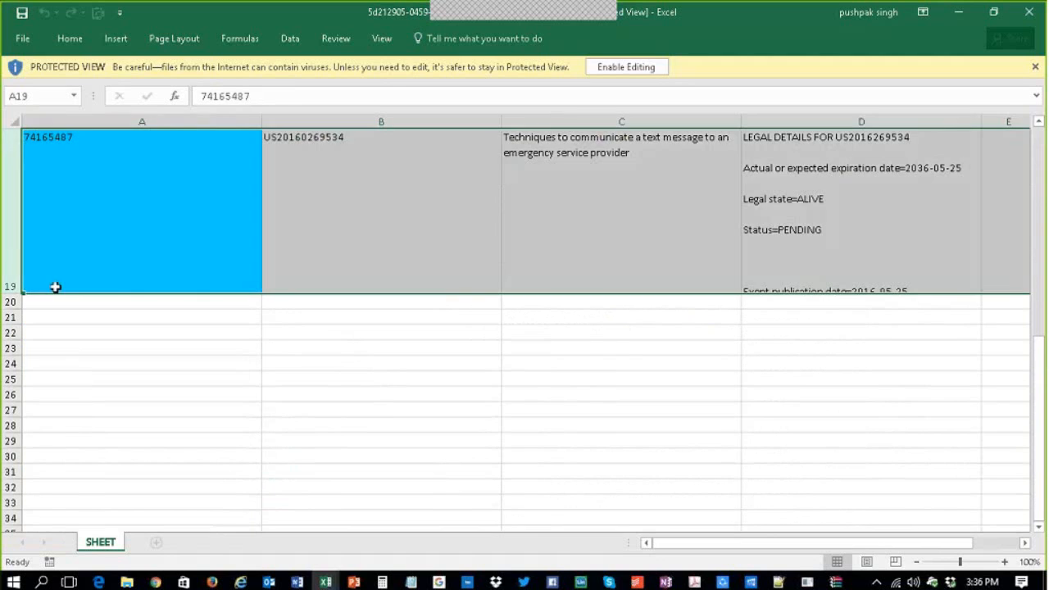
scroll(274, 271, up, 2)
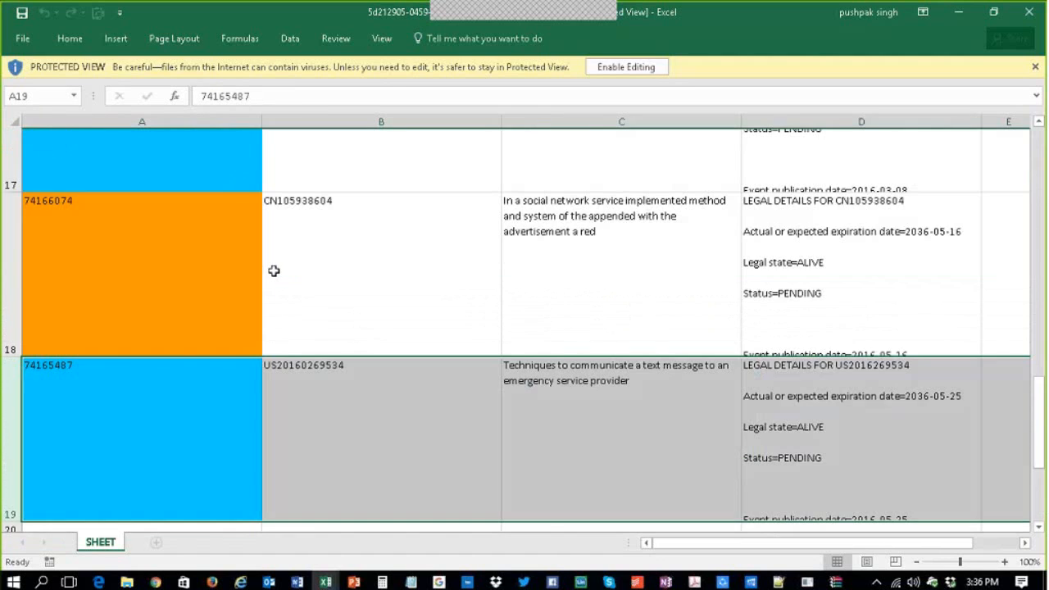
scroll(65, 389, down, 2)
scroll(51, 346, up, 1)
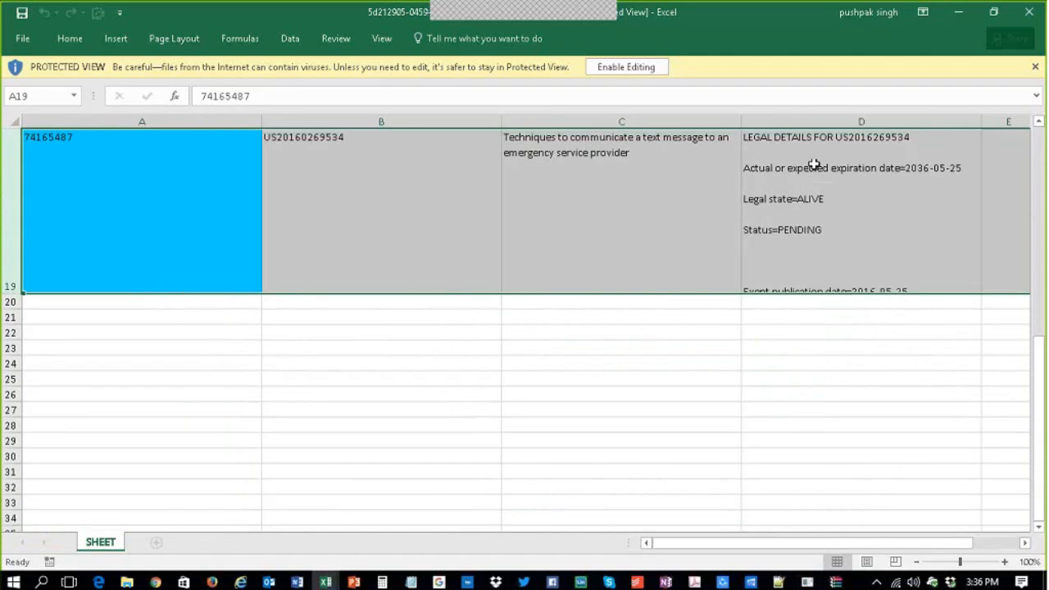
- Close the exported workbook, its archive window and the finished Export dialog on Orbit.com
click(1026, 22)
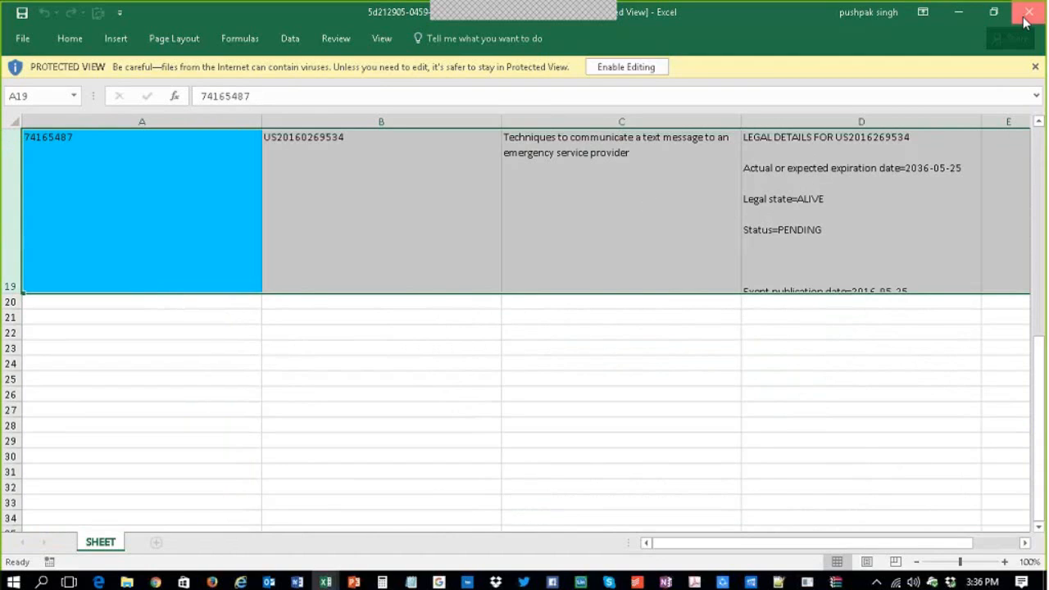
click(1029, 11)
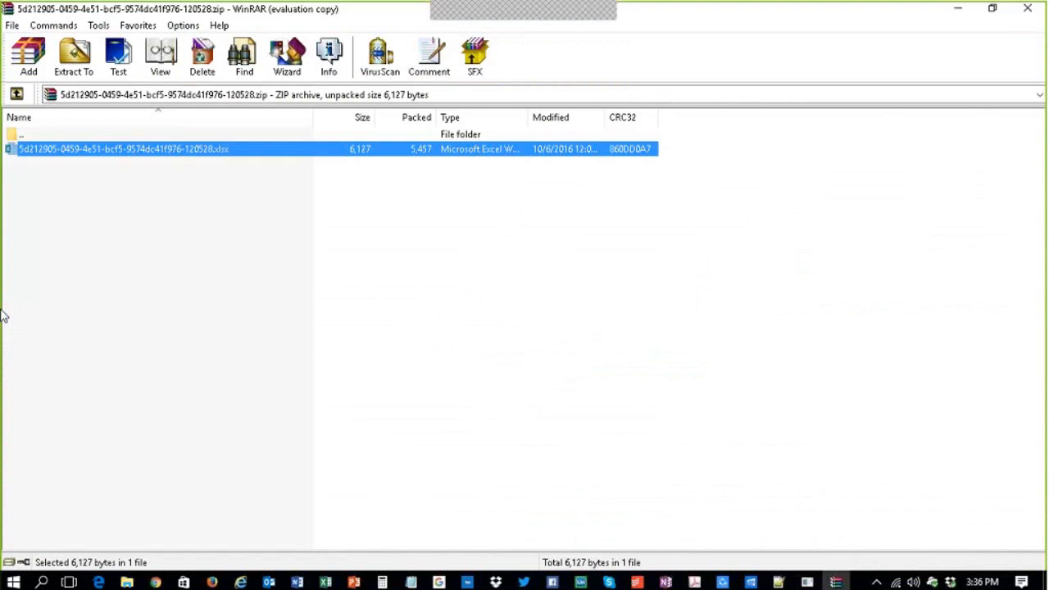
key(alt+F4)
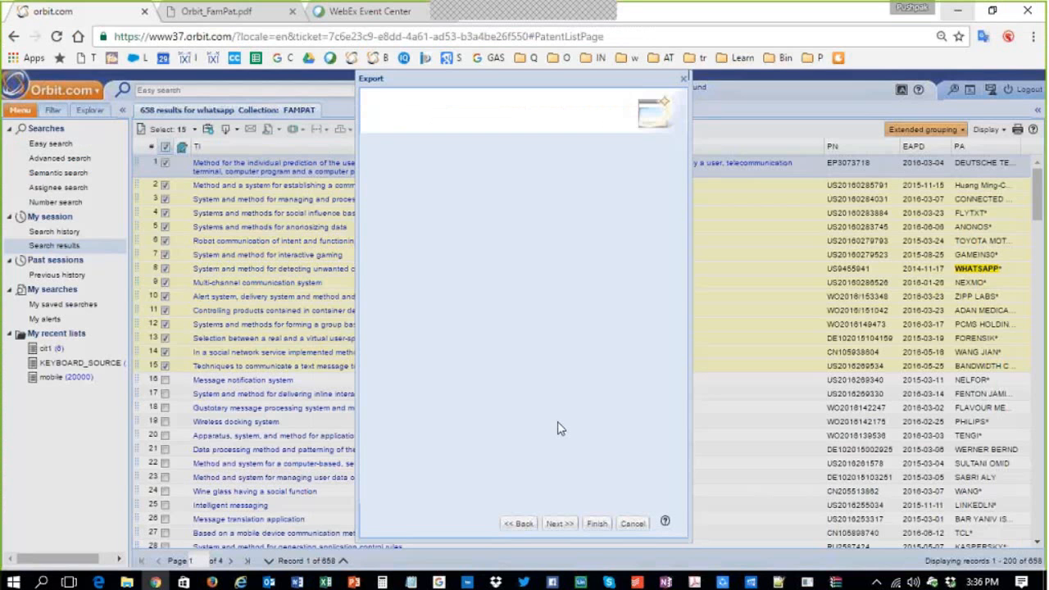
click(684, 80)
- Try XLSX export options with One member per line off and Representative member only on, and leave without exporting
click(236, 128)
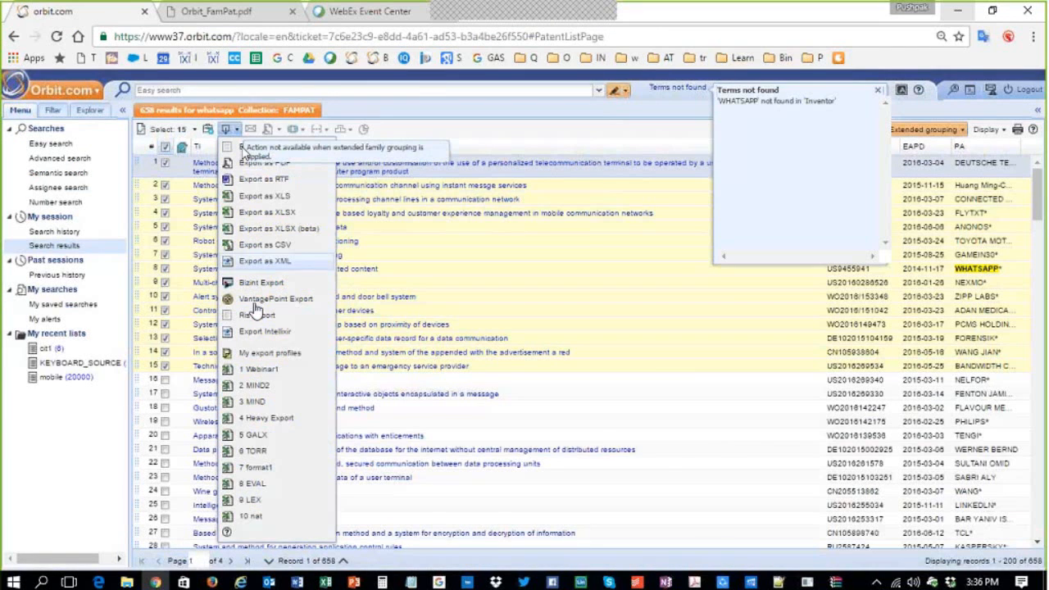
click(283, 215)
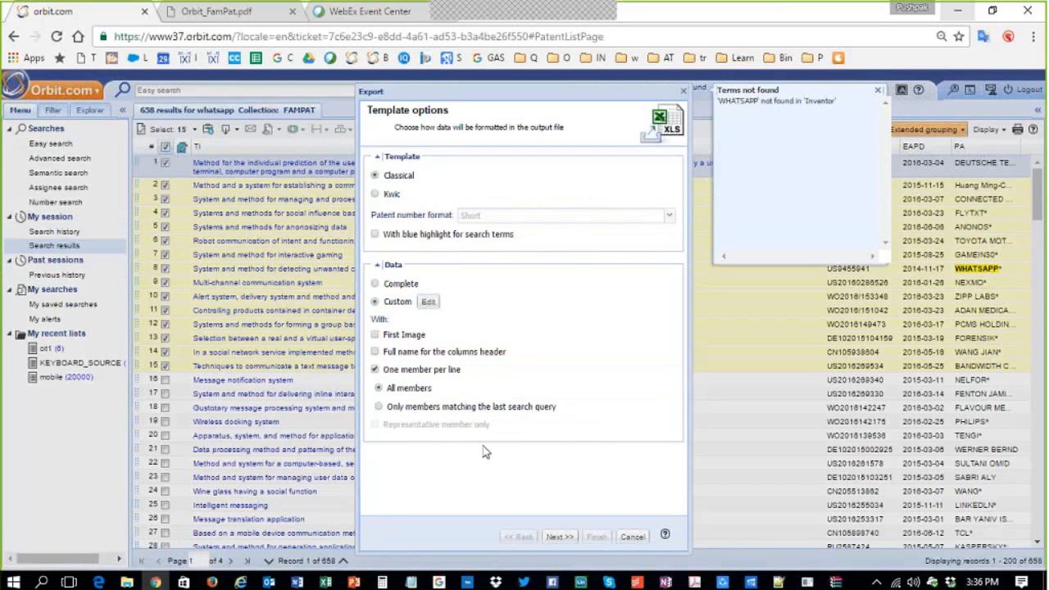
click(375, 370)
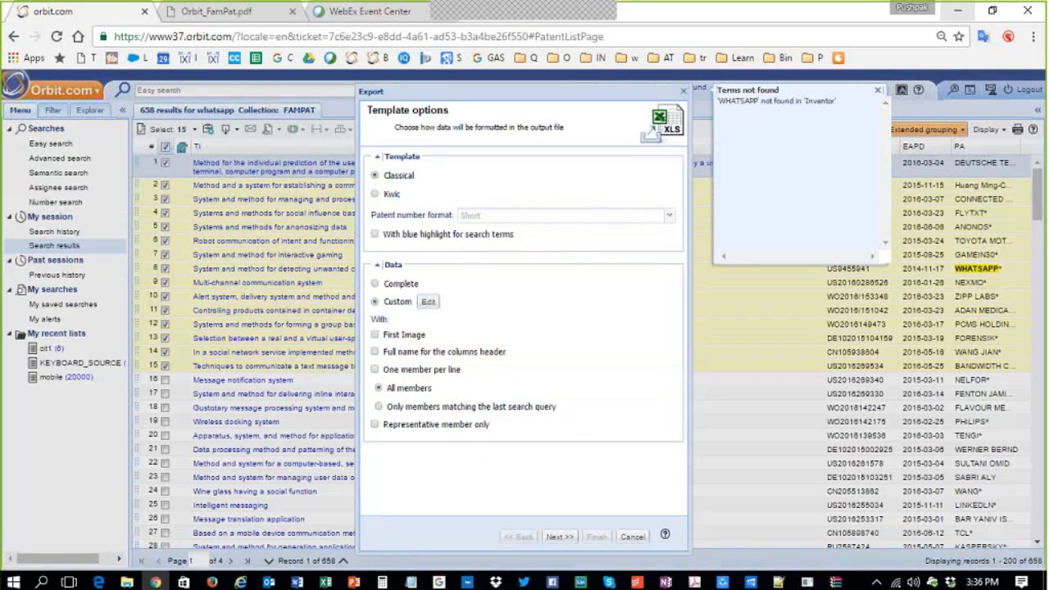
click(450, 425)
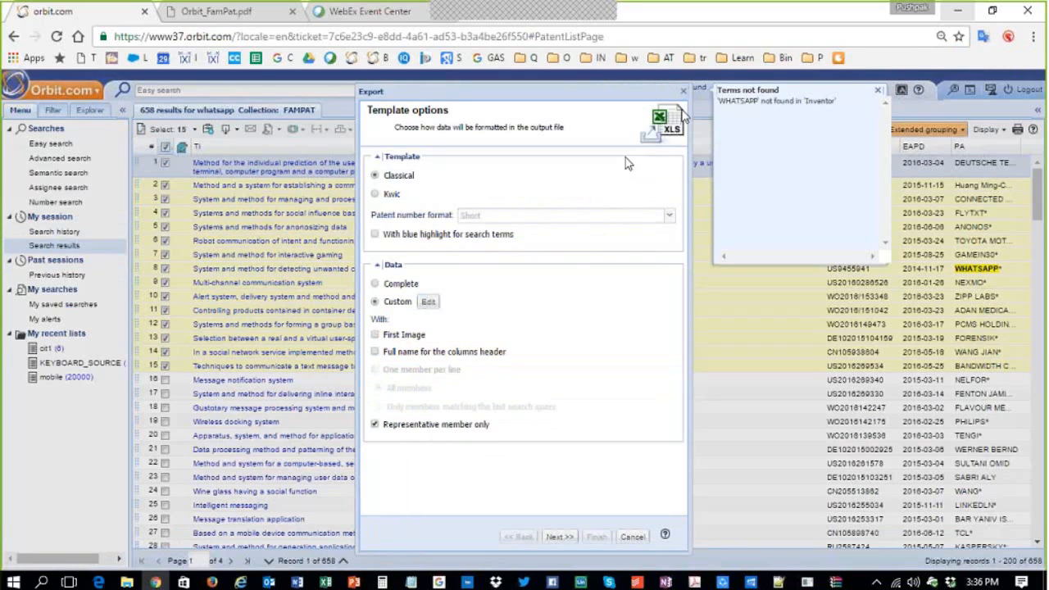
click(683, 91)
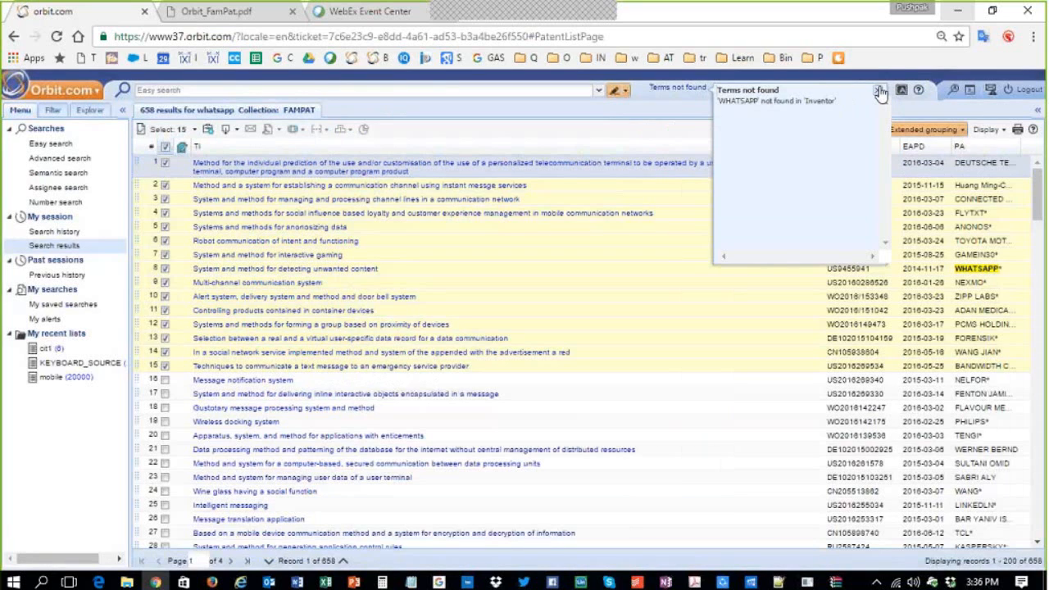
- Dismiss the Terms not found notice and examine the Extended/Inpadoc patent family grouping option in the user Display settings
click(880, 91)
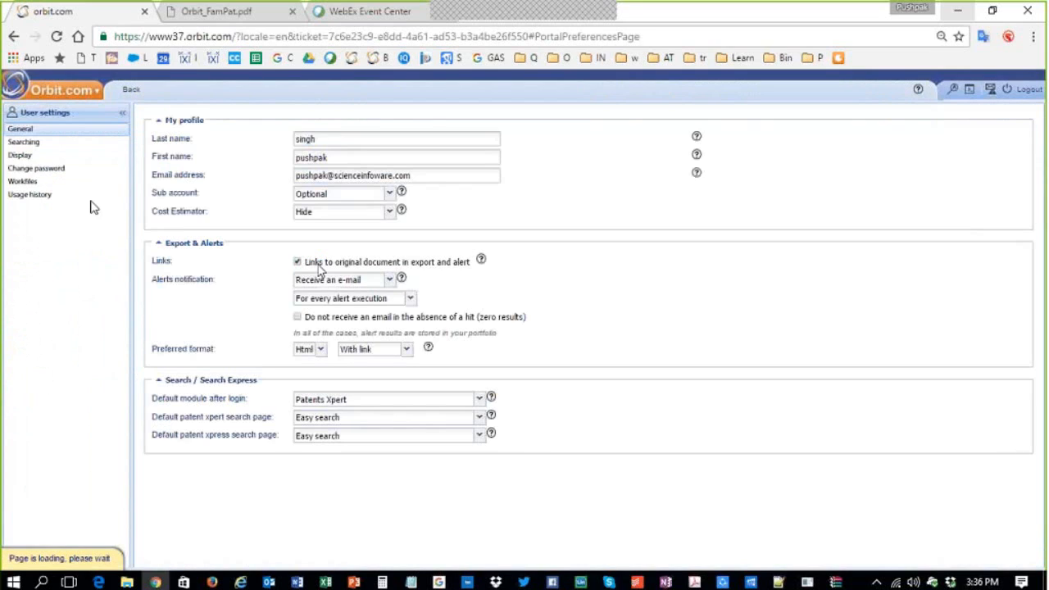
click(21, 155)
drag(187, 229, 204, 237)
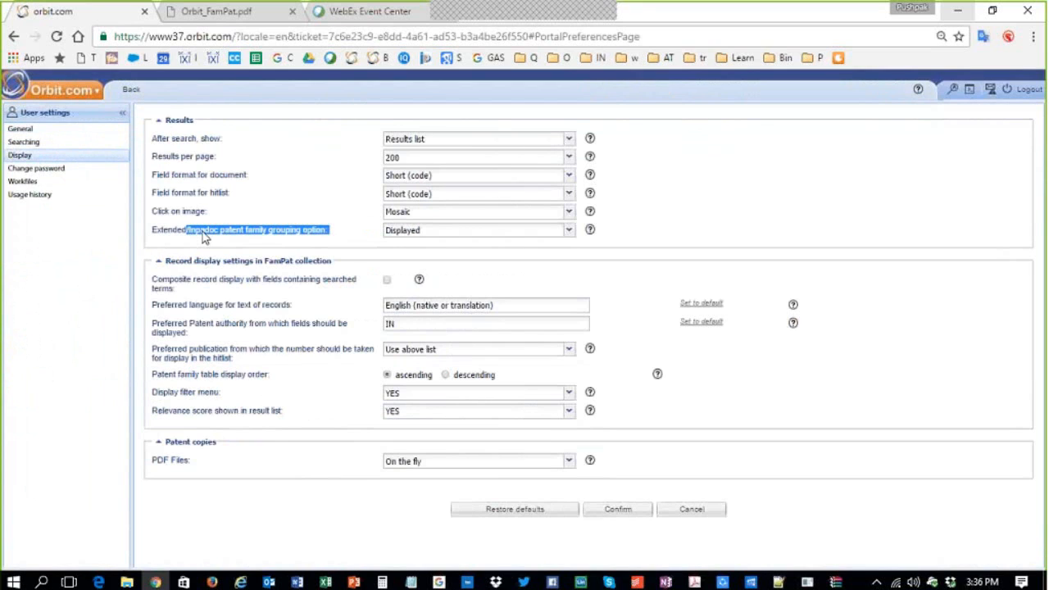
click(174, 238)
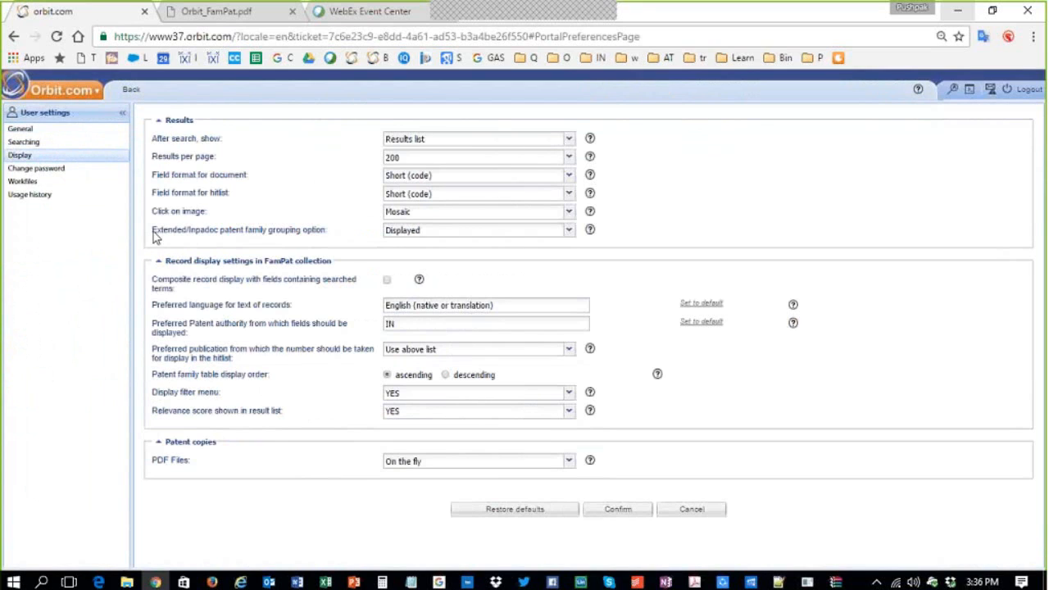
drag(156, 236, 275, 236)
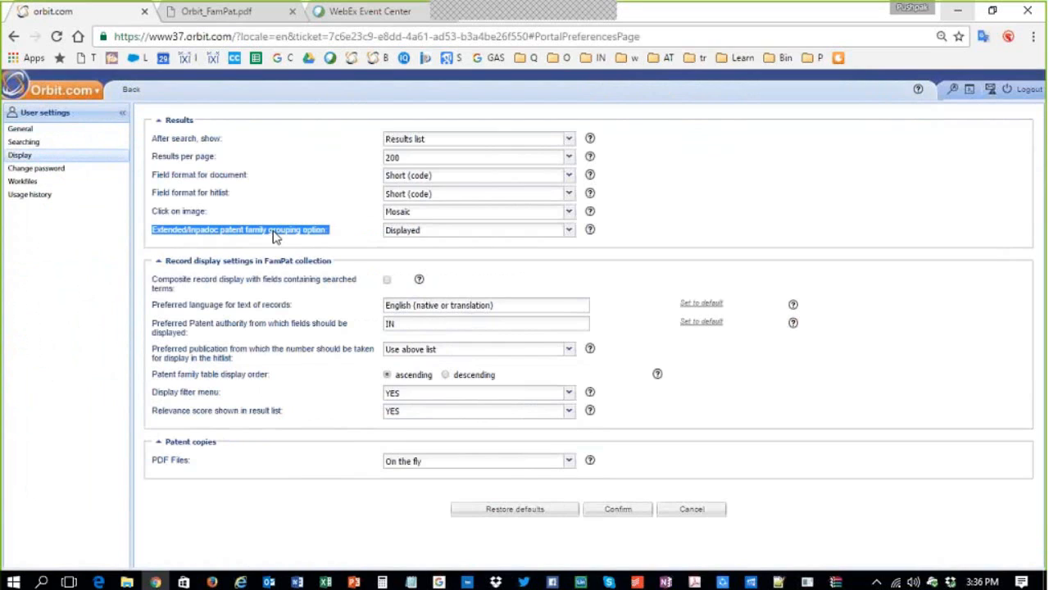
click(419, 234)
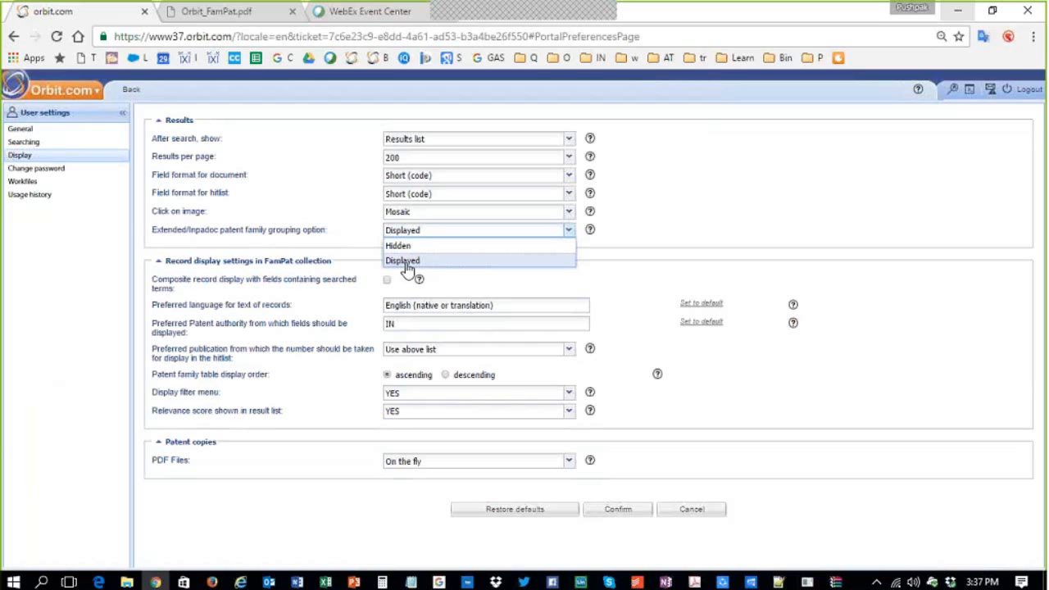
click(311, 351)
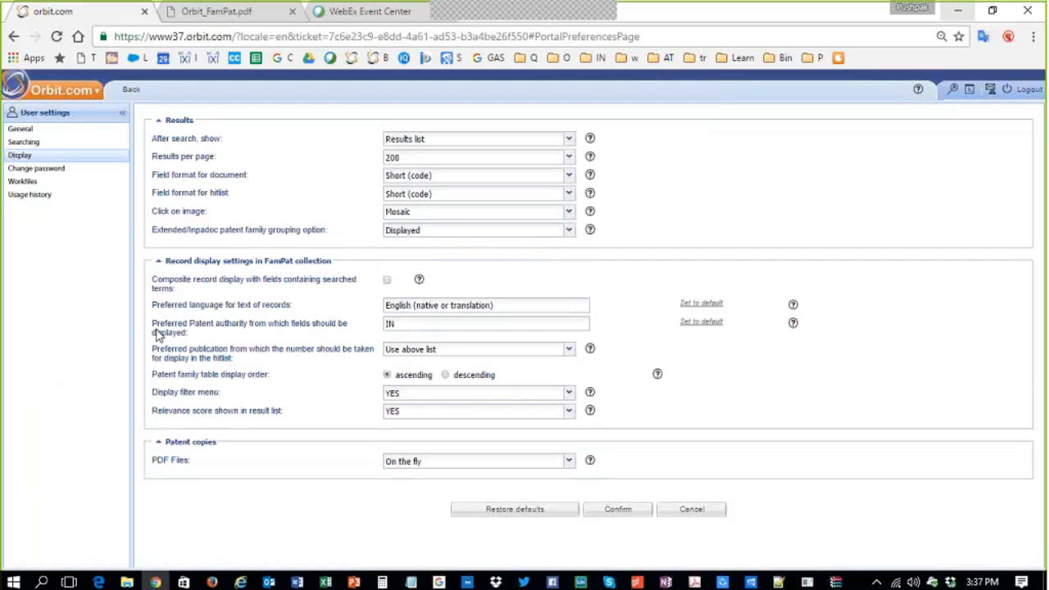
- Examine the preferred patent authority setting for the FamPat record display and return to the results list
drag(155, 326, 197, 340)
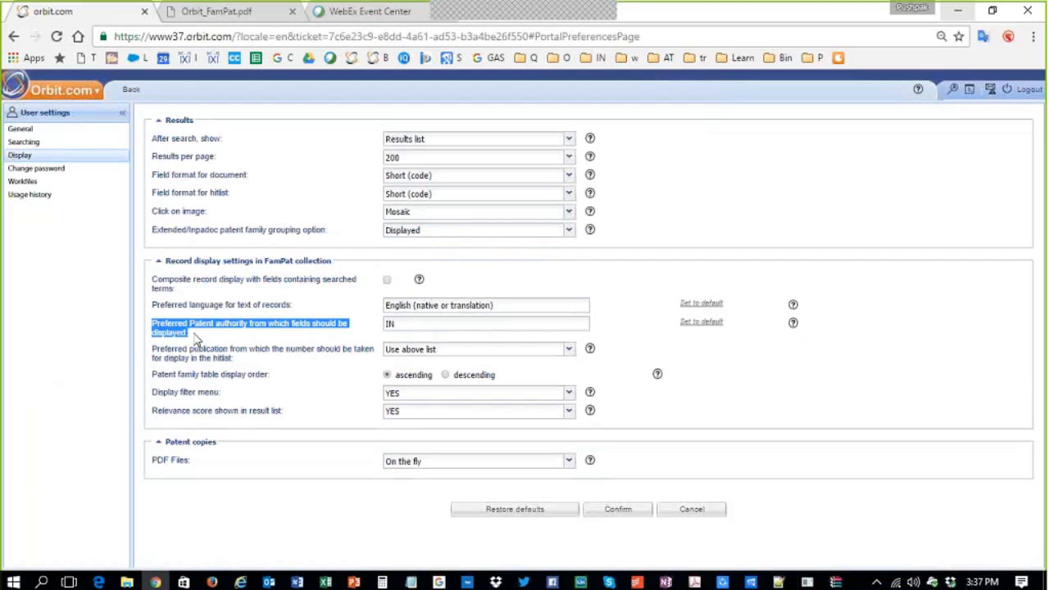
click(411, 326)
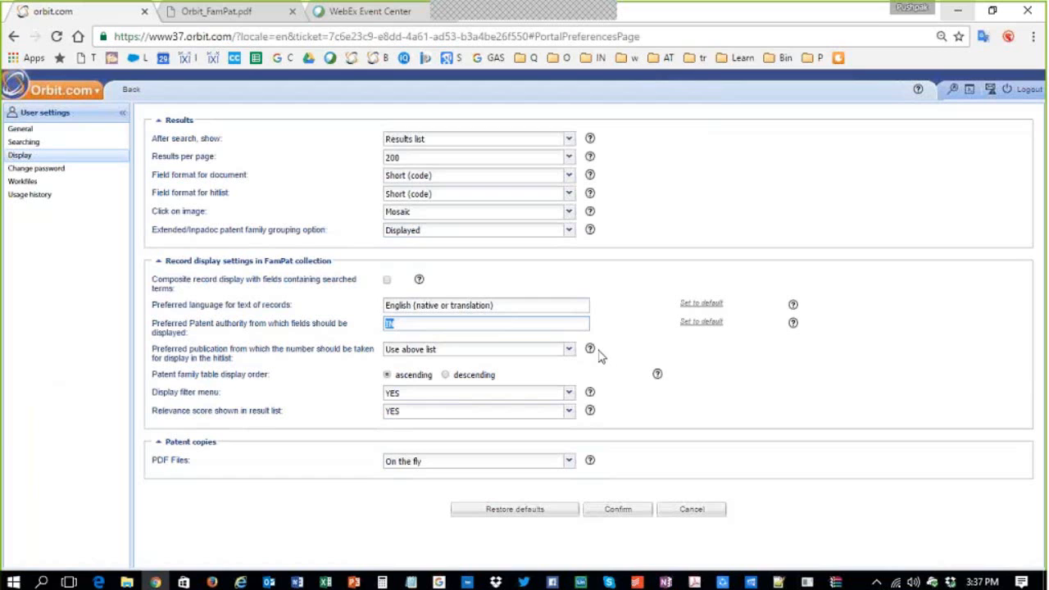
click(141, 93)
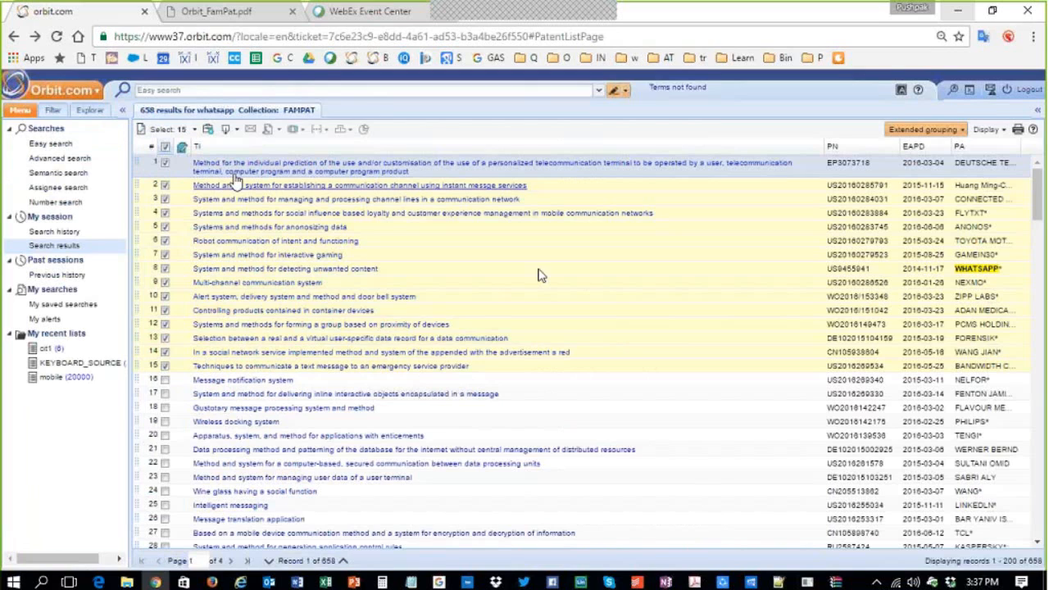
- Start an RTF export of the selected records and compare the First page like and Kwic templates and their image options
click(235, 130)
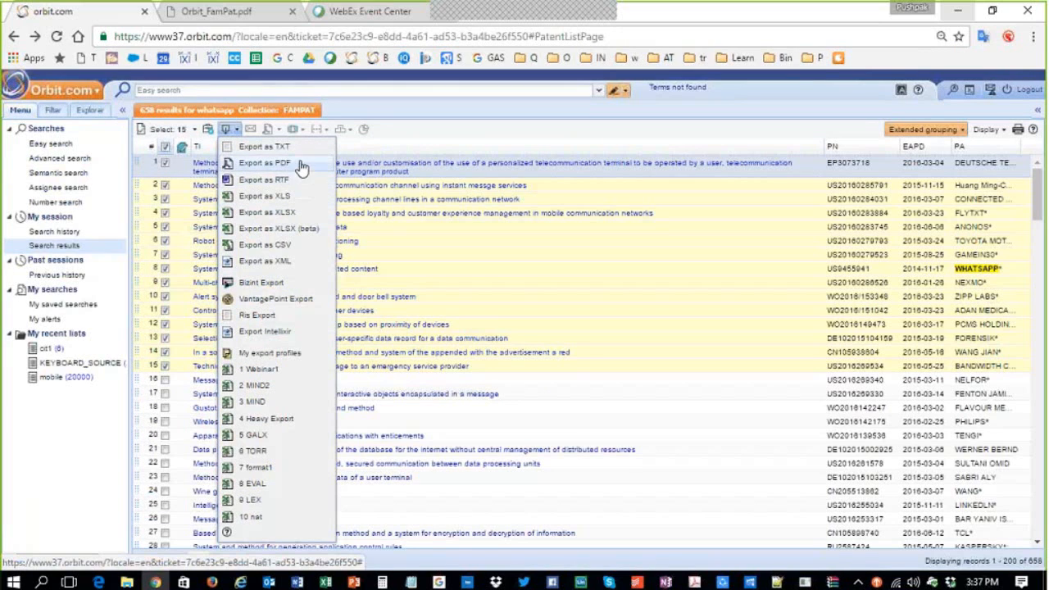
click(299, 179)
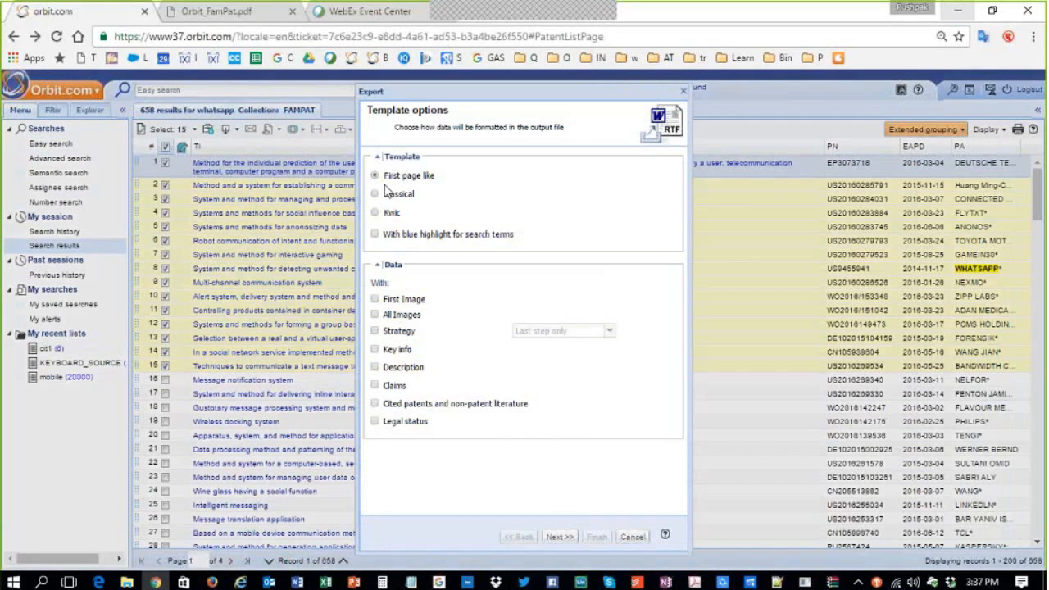
drag(384, 177, 434, 182)
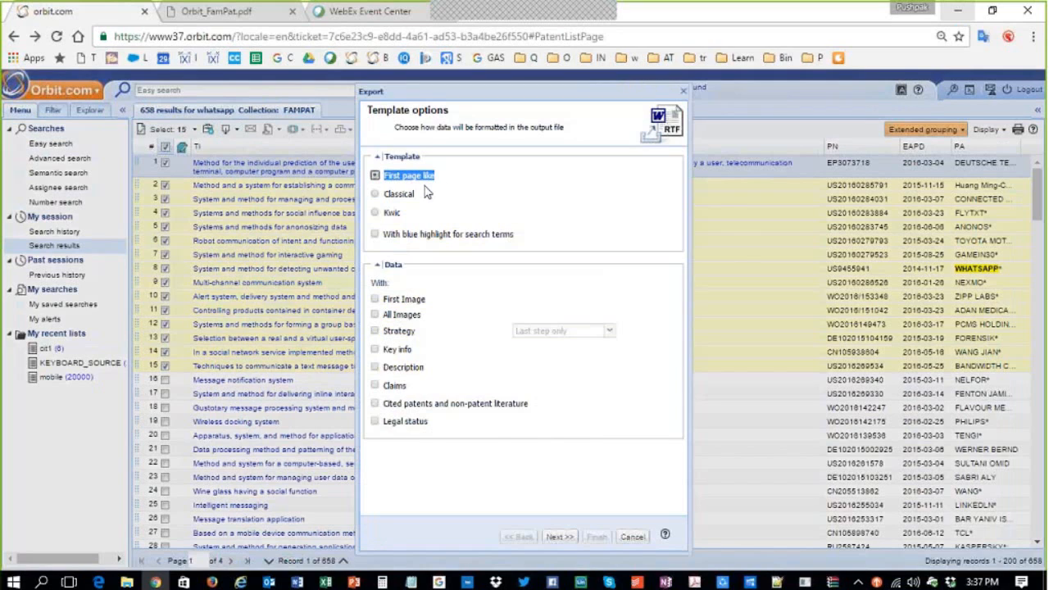
click(376, 213)
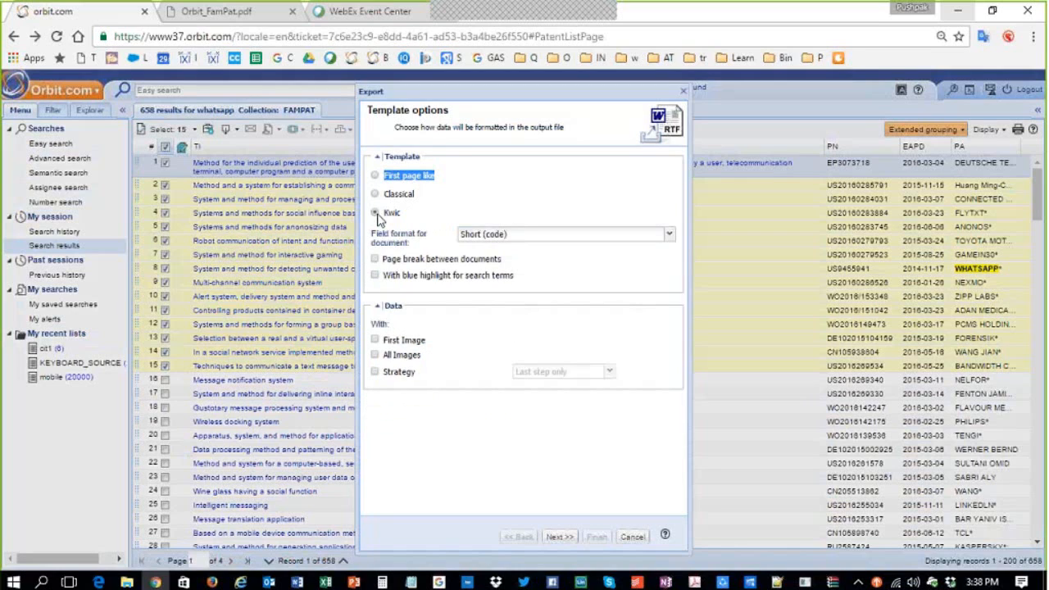
click(395, 178)
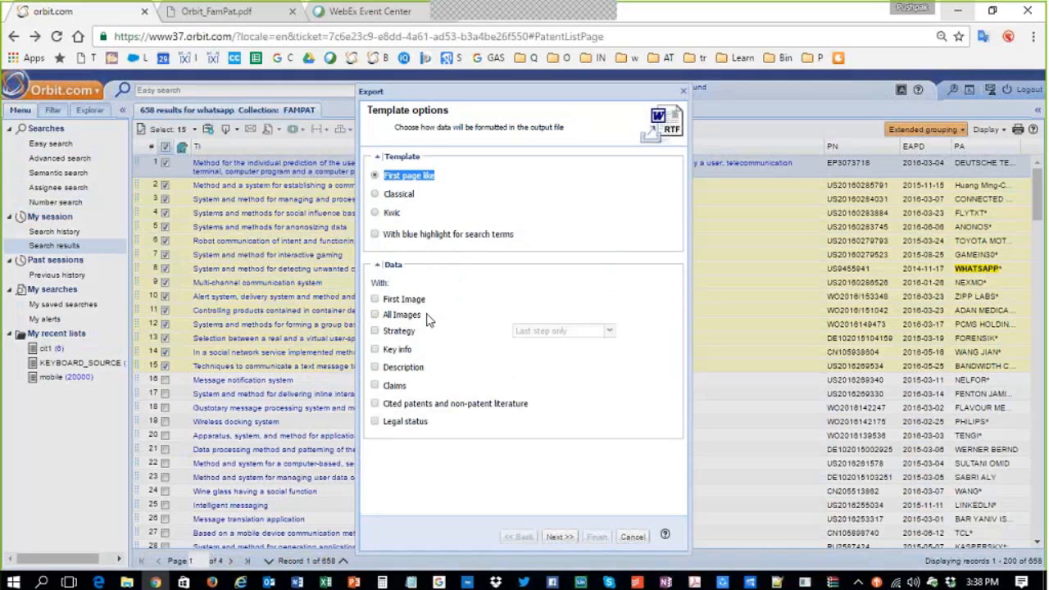
drag(427, 320, 384, 319)
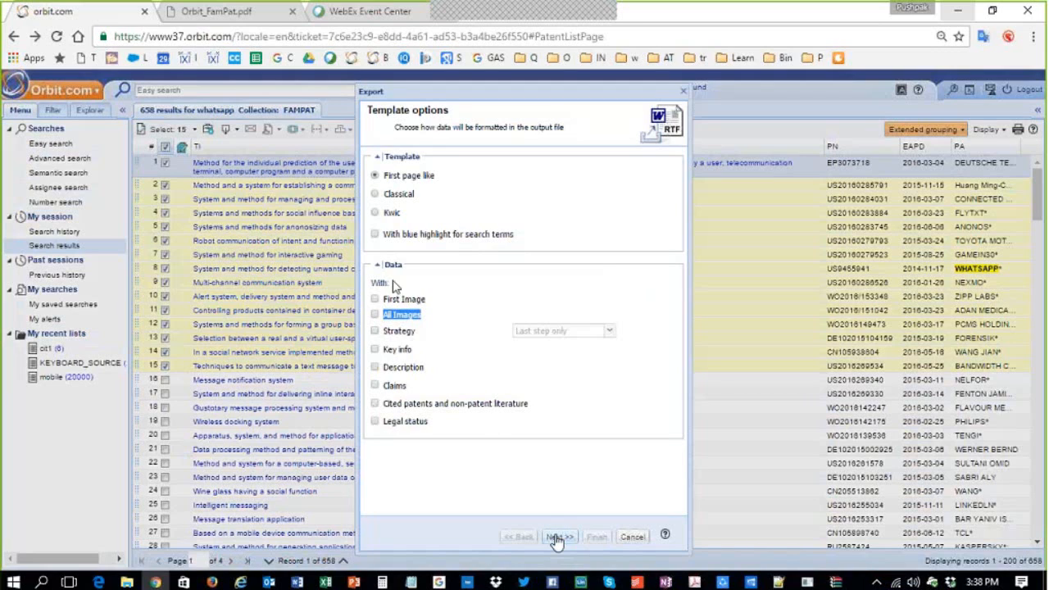
- Examine the RTF export's delivery settings, try including First Image in the template data, and leave without exporting
click(557, 538)
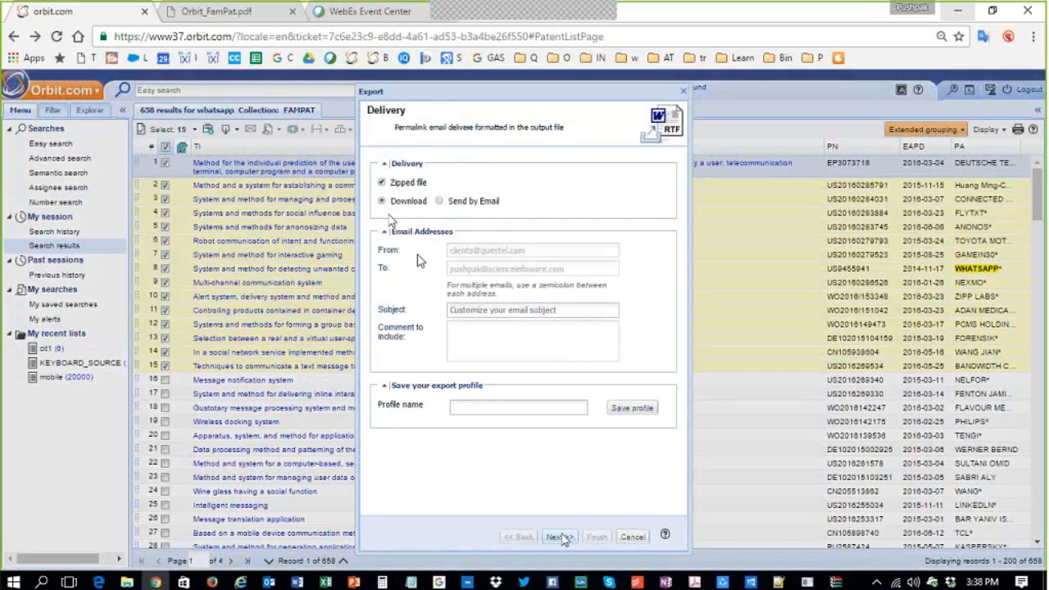
click(469, 405)
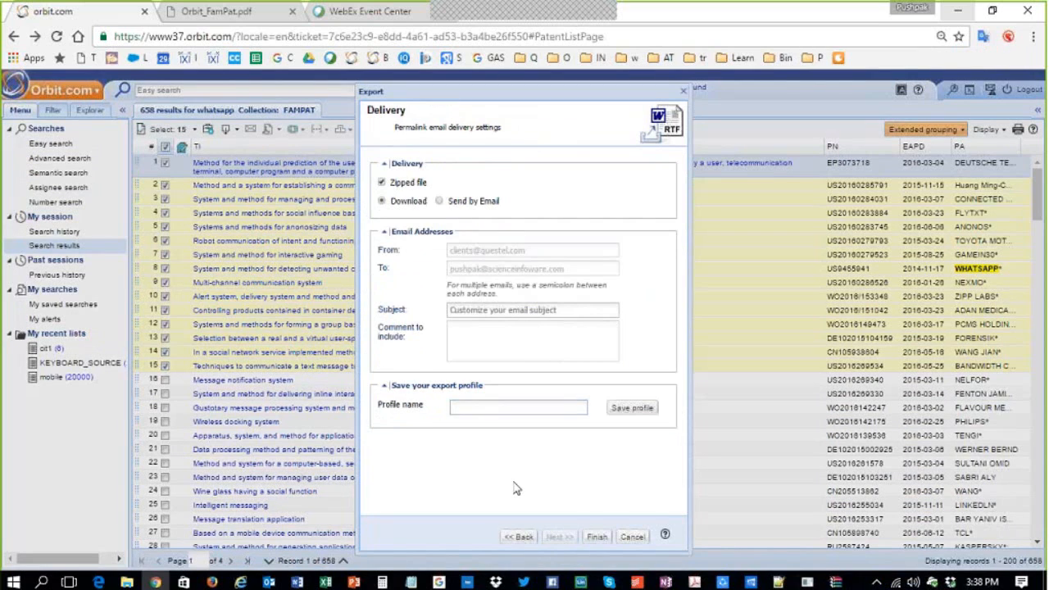
click(519, 538)
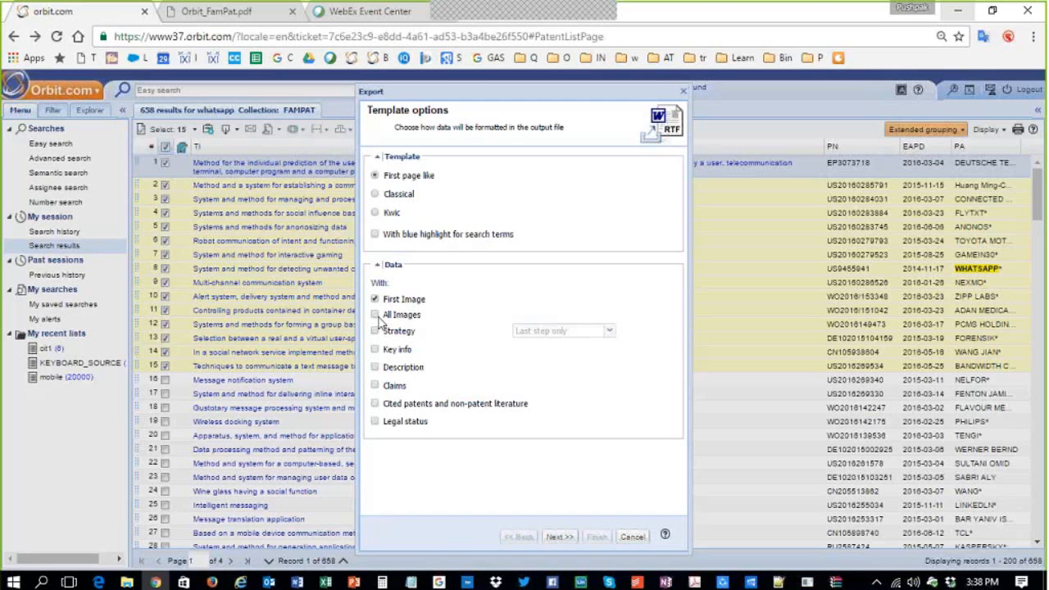
click(683, 94)
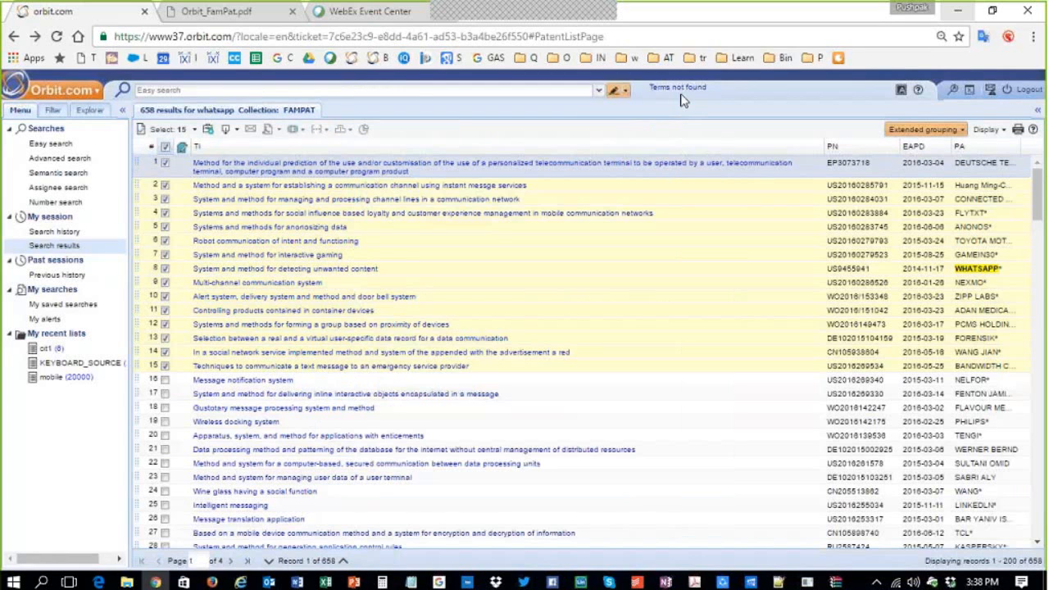
- Try the All Images option for a Classical XML export of the selected records and leave without exporting
click(234, 132)
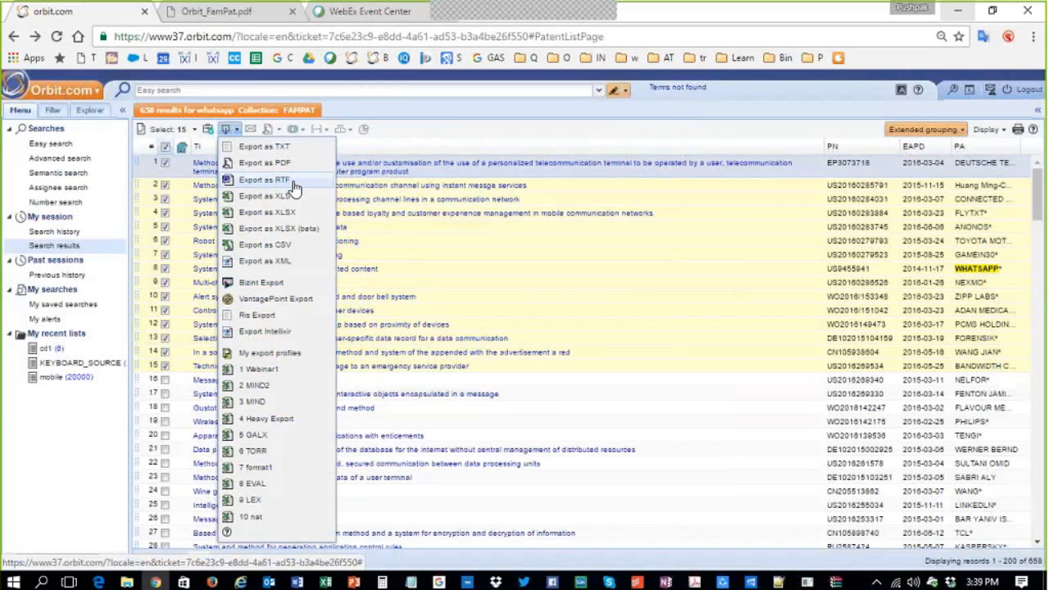
click(300, 261)
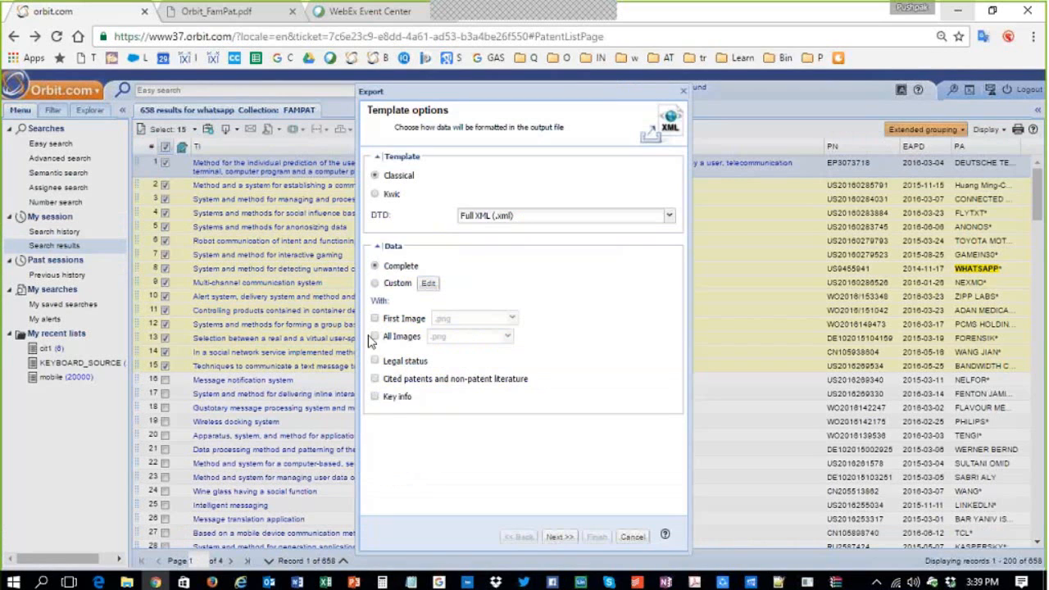
click(375, 338)
click(683, 91)
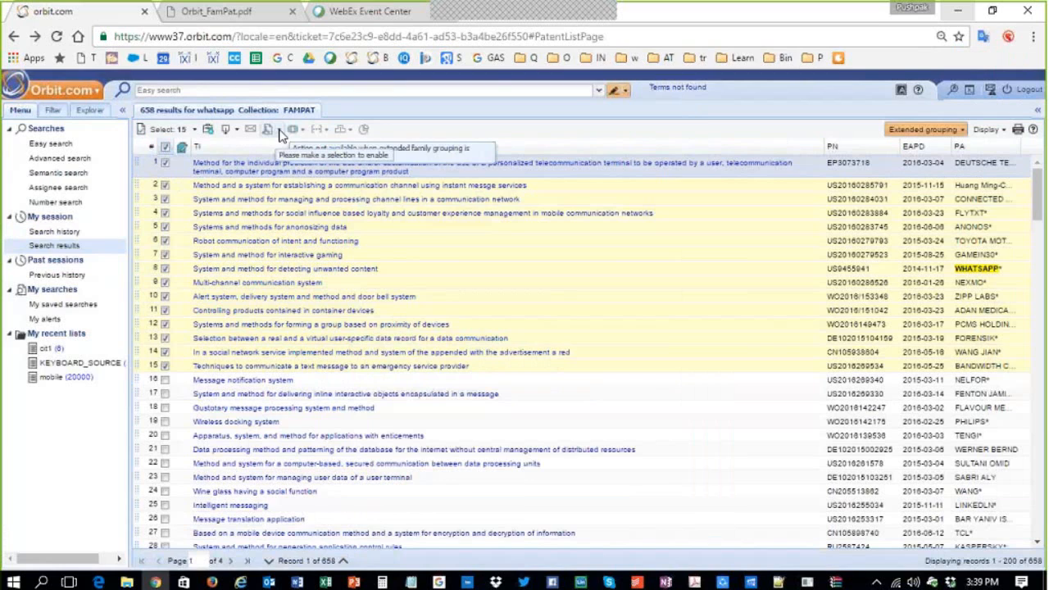
- Open a new incognito window, go to orbit.com and log in with the filled-in account credentials
click(1034, 37)
click(935, 169)
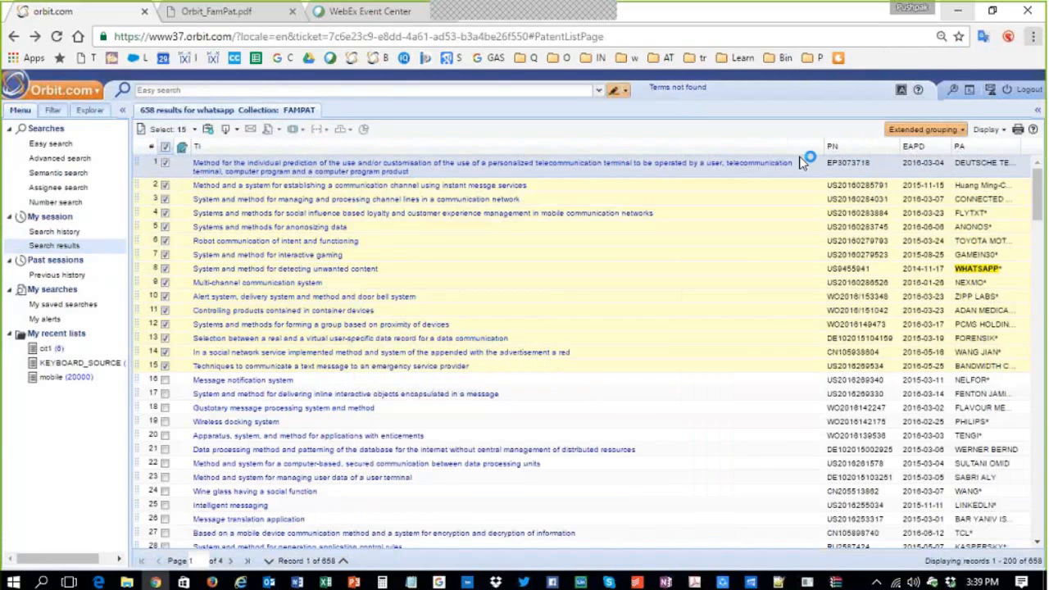
text(orbit.com)
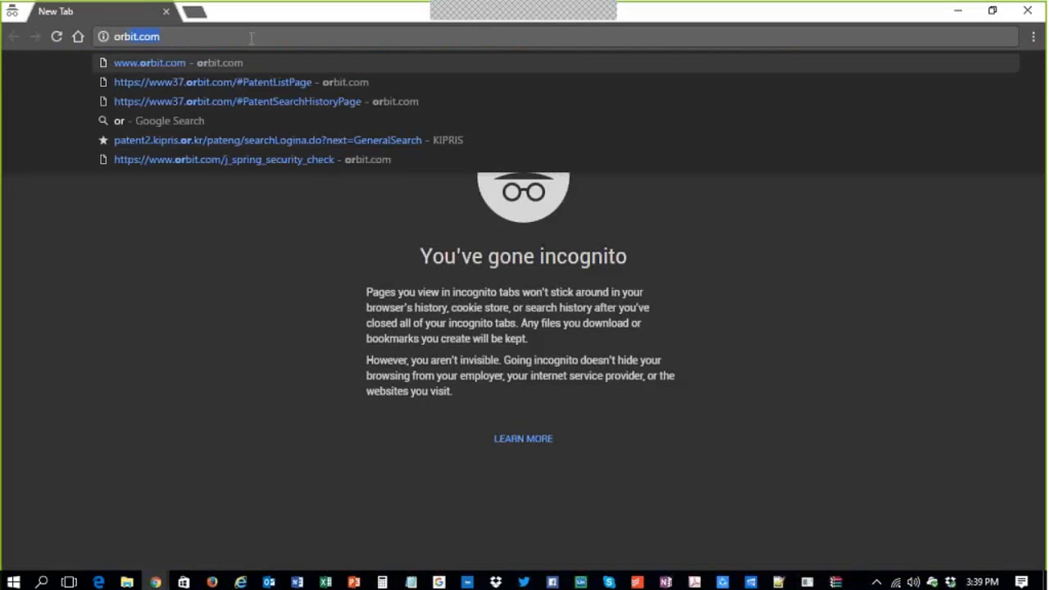
key(Return)
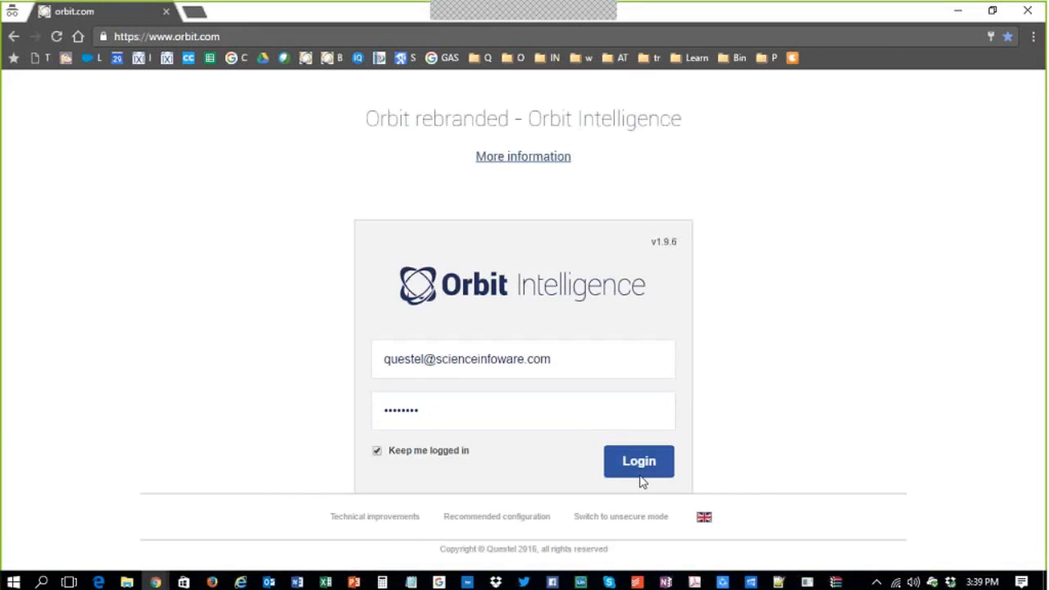
click(643, 479)
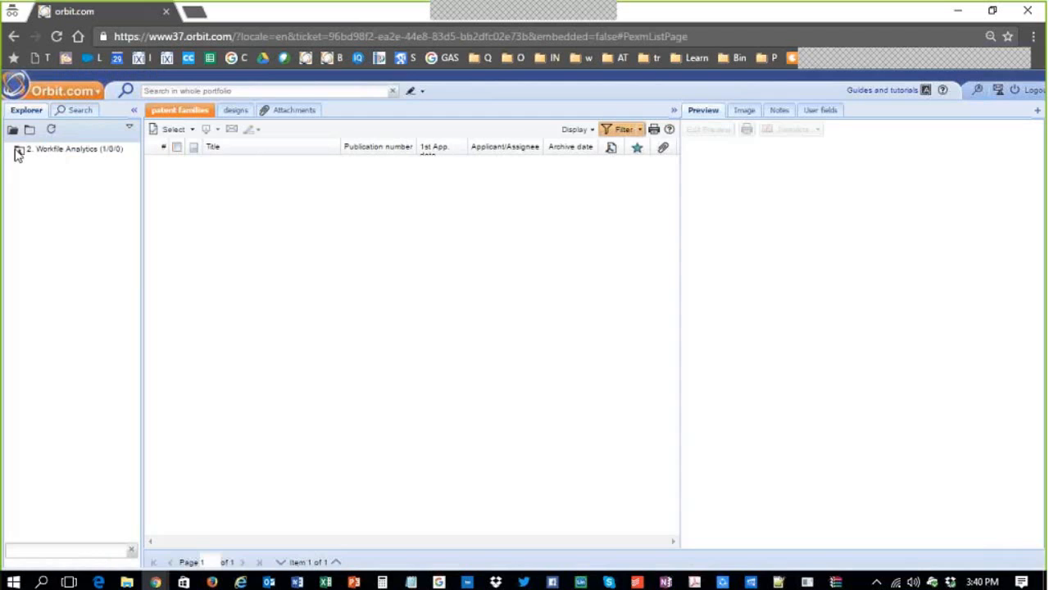
- Open the WORk workfile in the 2. Workfile Analytics folder and select its first three patent families
click(15, 152)
click(49, 166)
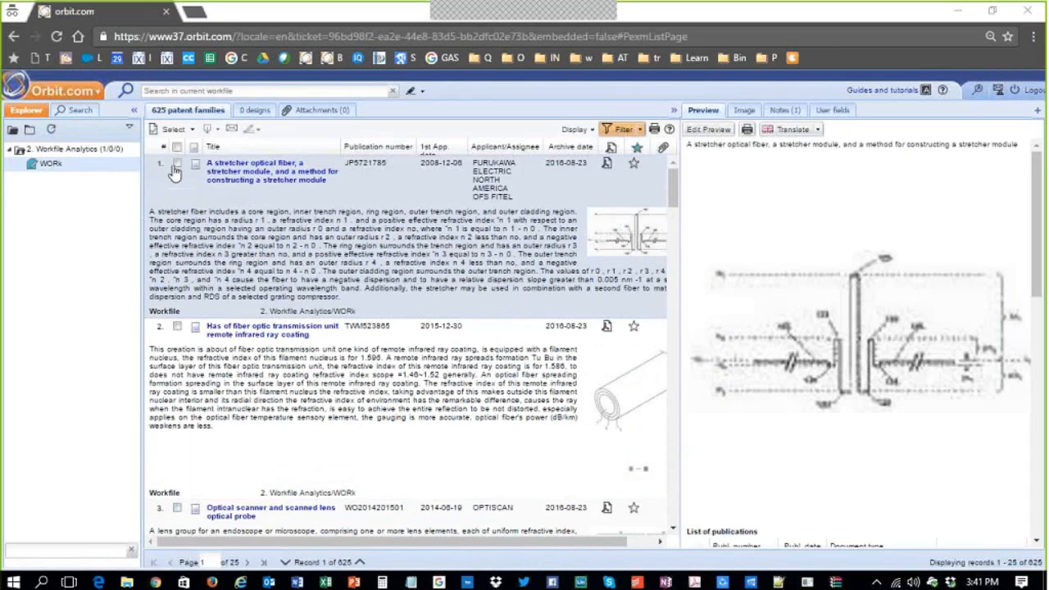
click(176, 164)
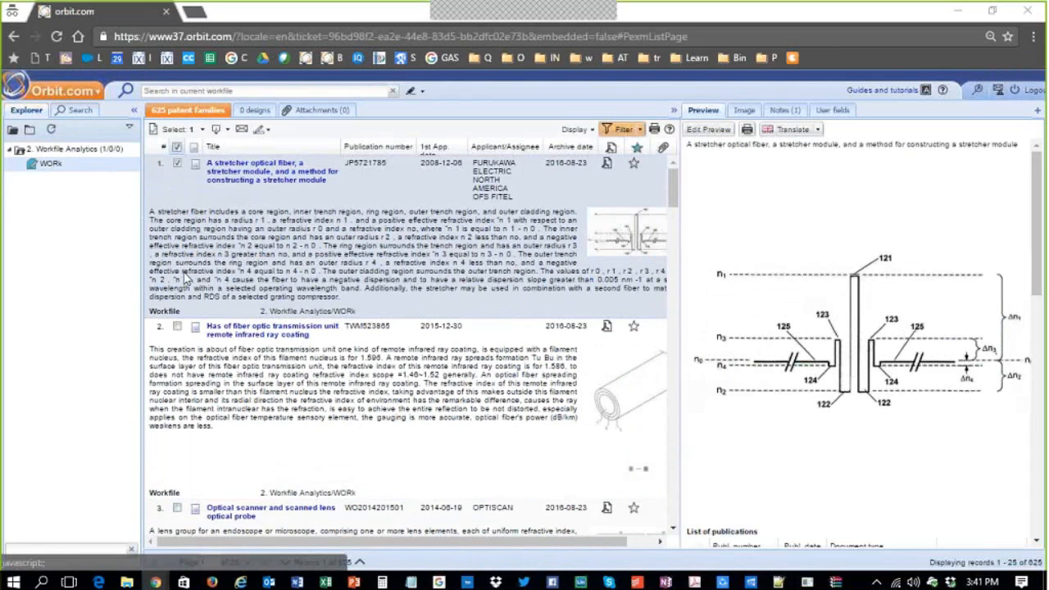
click(177, 327)
click(177, 508)
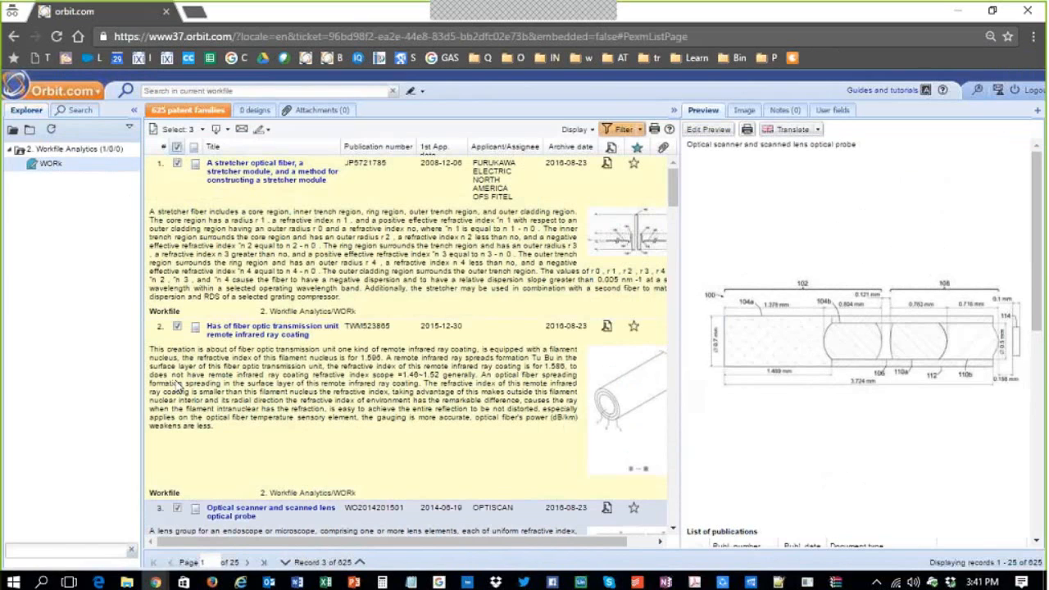
- Try XLSX export options for the workfile, including User fields, Notes, Imported date, Rank, Last update date, Directory and Workfile, and leave without exporting
click(227, 132)
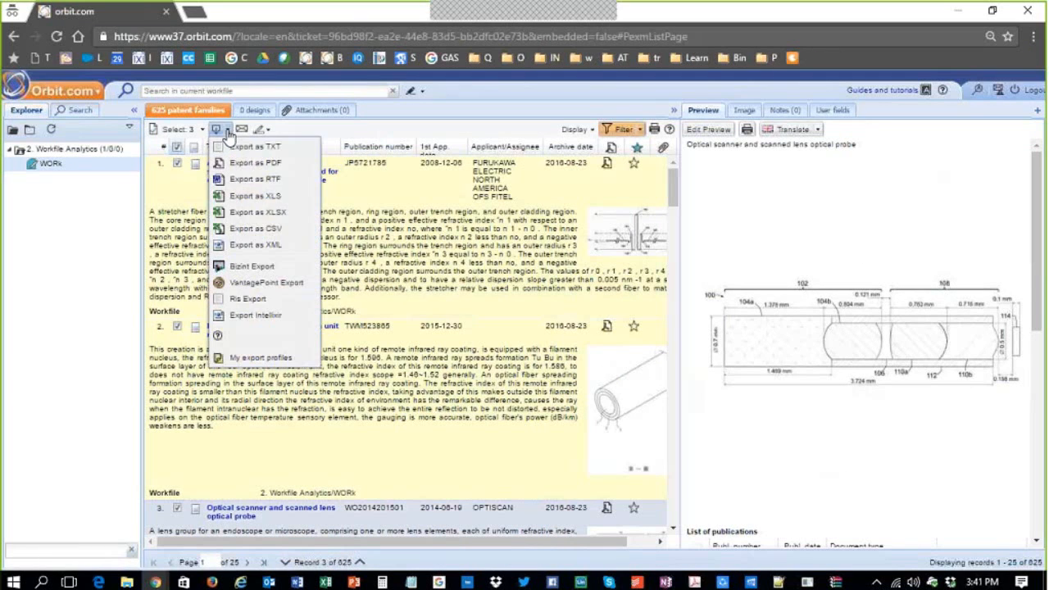
click(261, 213)
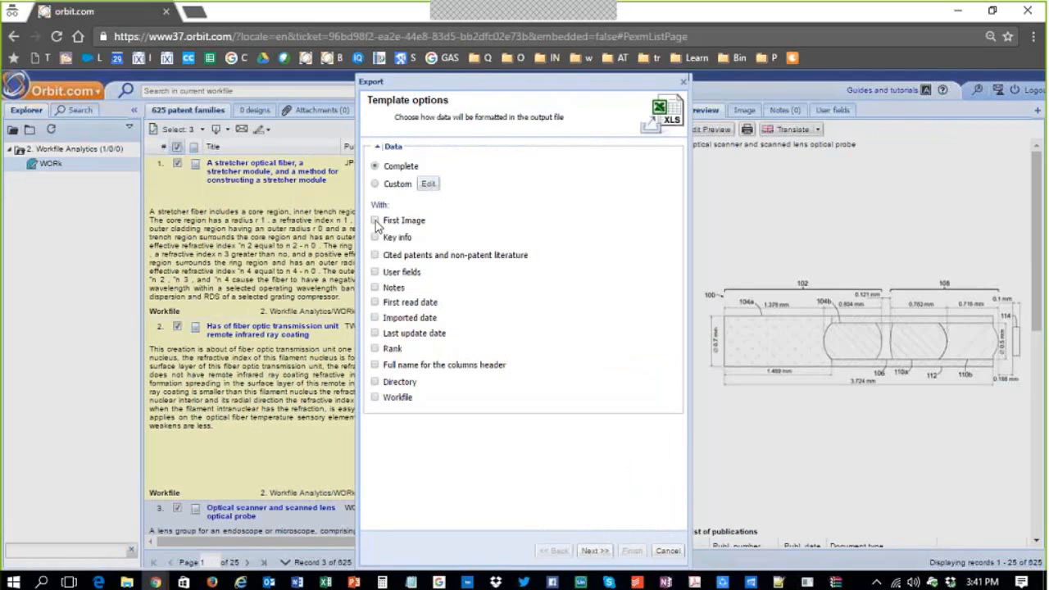
click(375, 274)
click(376, 289)
click(376, 350)
click(376, 318)
click(374, 348)
click(375, 334)
click(377, 383)
click(376, 400)
click(683, 85)
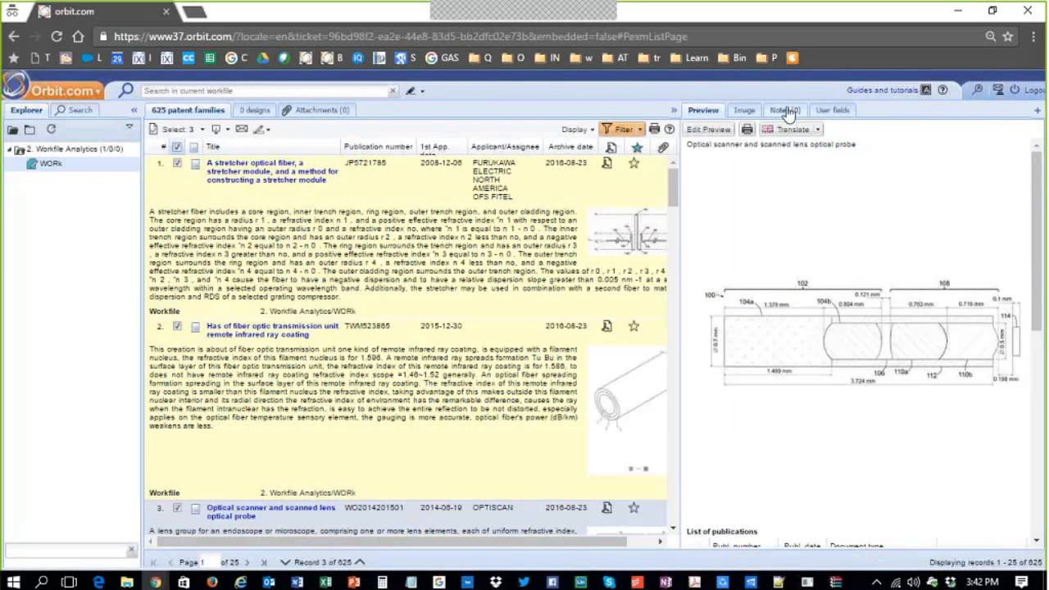
- Examine the user fields and notes of the optical scanner record and the export formats offered for the workfile
click(833, 111)
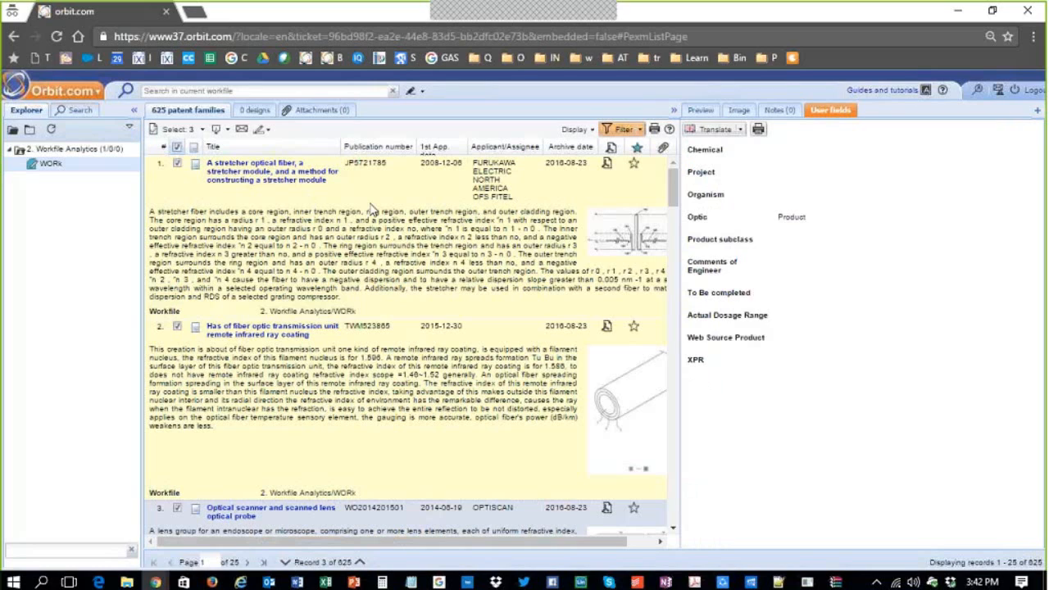
double_click(777, 220)
click(779, 110)
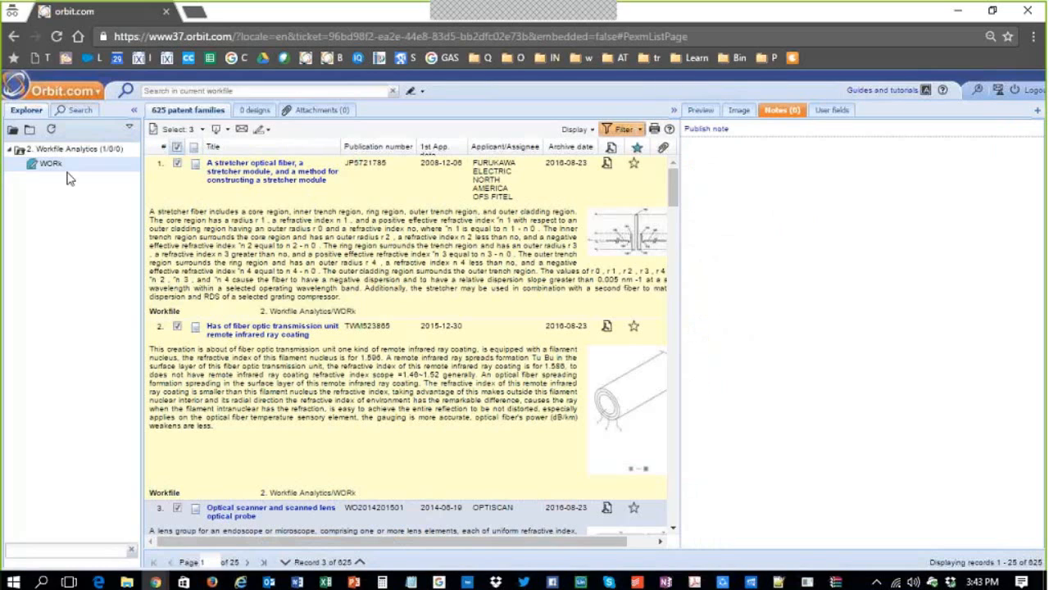
click(228, 131)
click(230, 132)
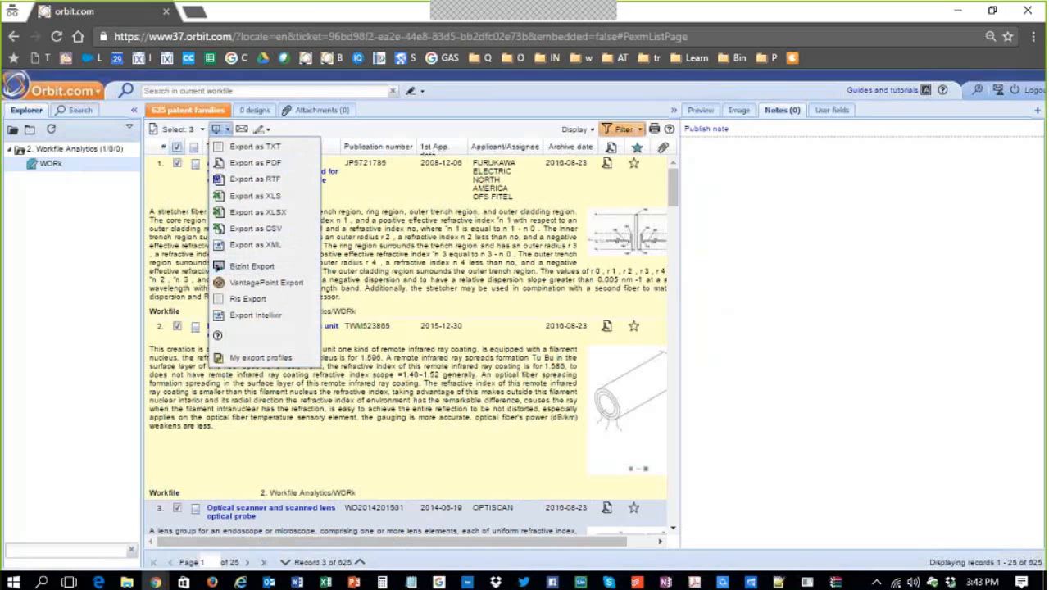
- Log out of the incognito session and close its tab to return to the WhatsApp results list
click(1014, 87)
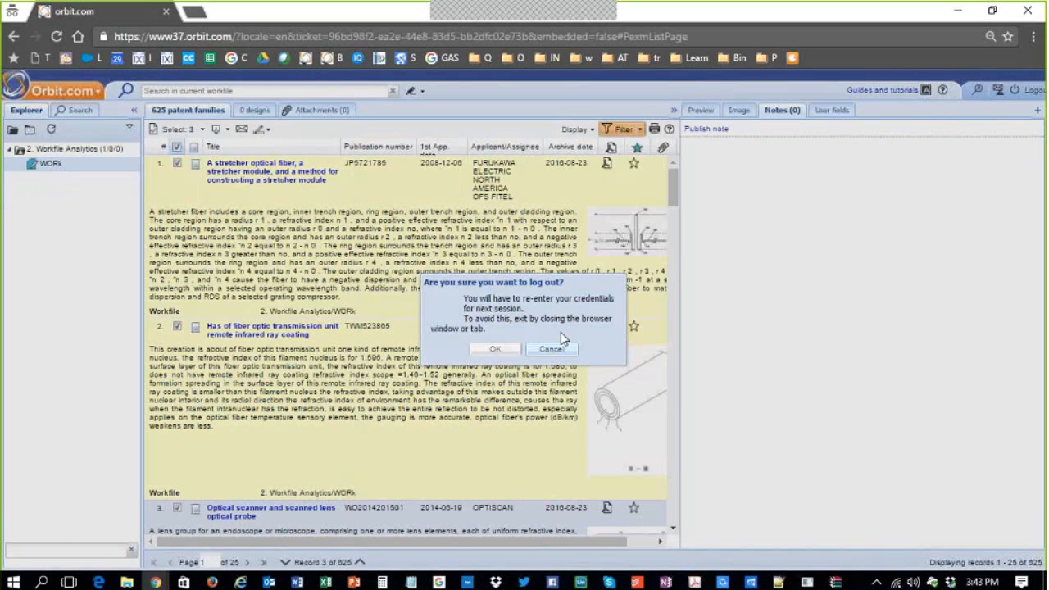
click(498, 350)
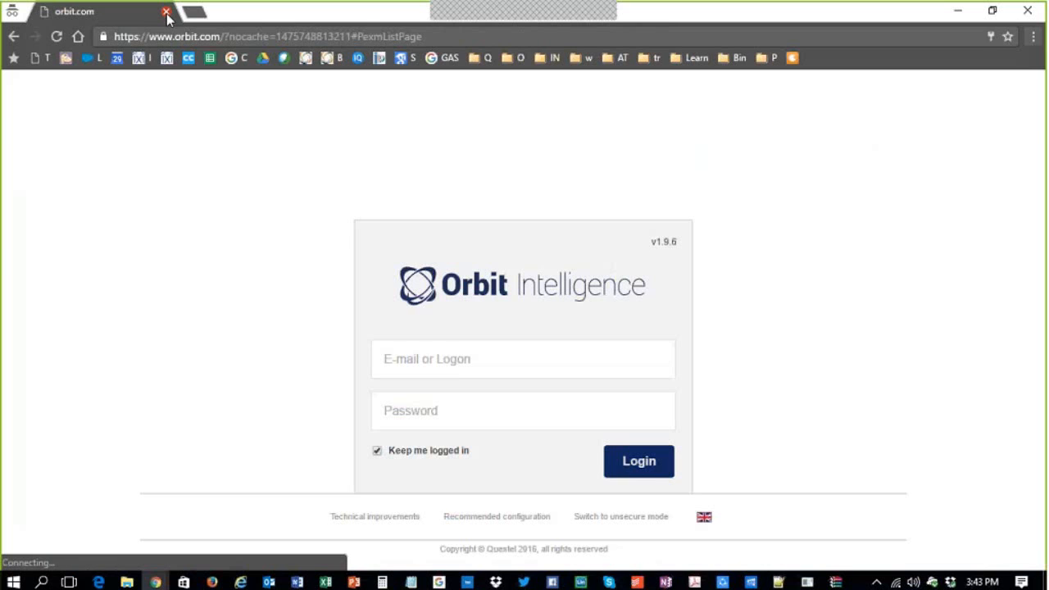
click(166, 11)
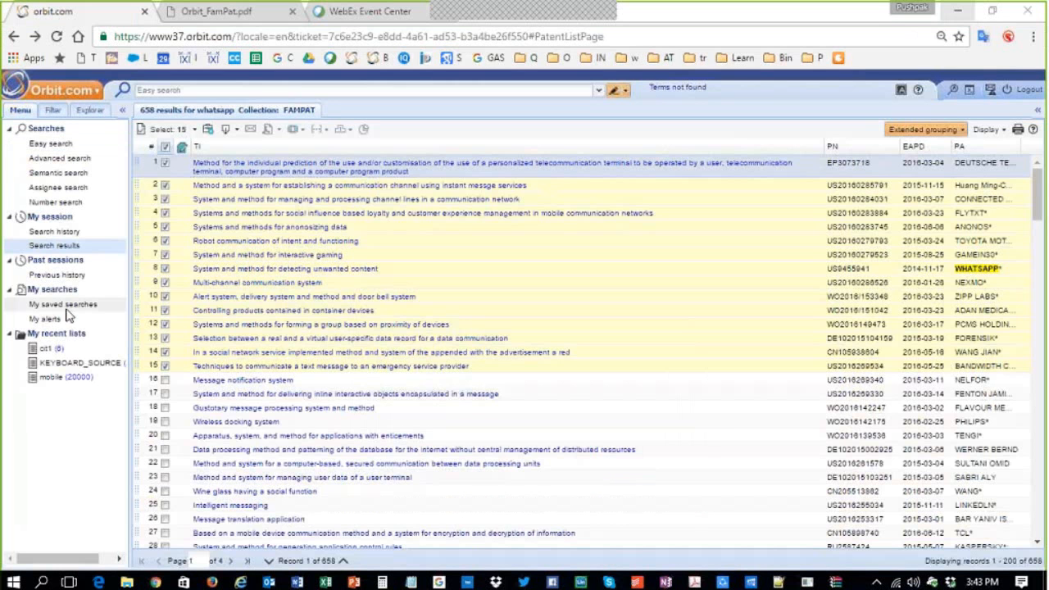
- Start an alert from step 5 of the search history, the WHATSAPP query, and set its template format to Add to workfile
click(62, 235)
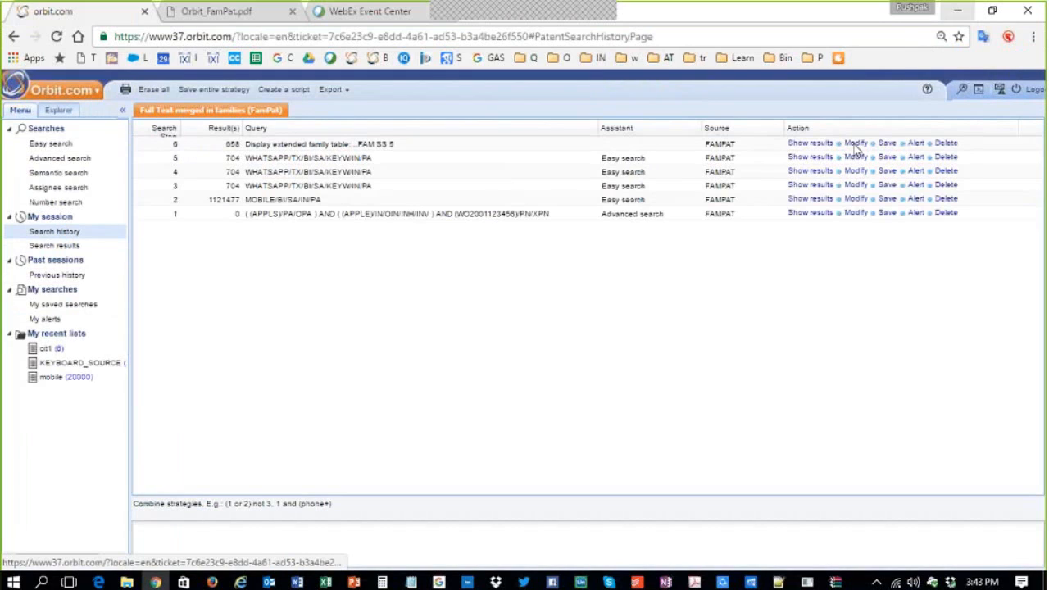
click(917, 158)
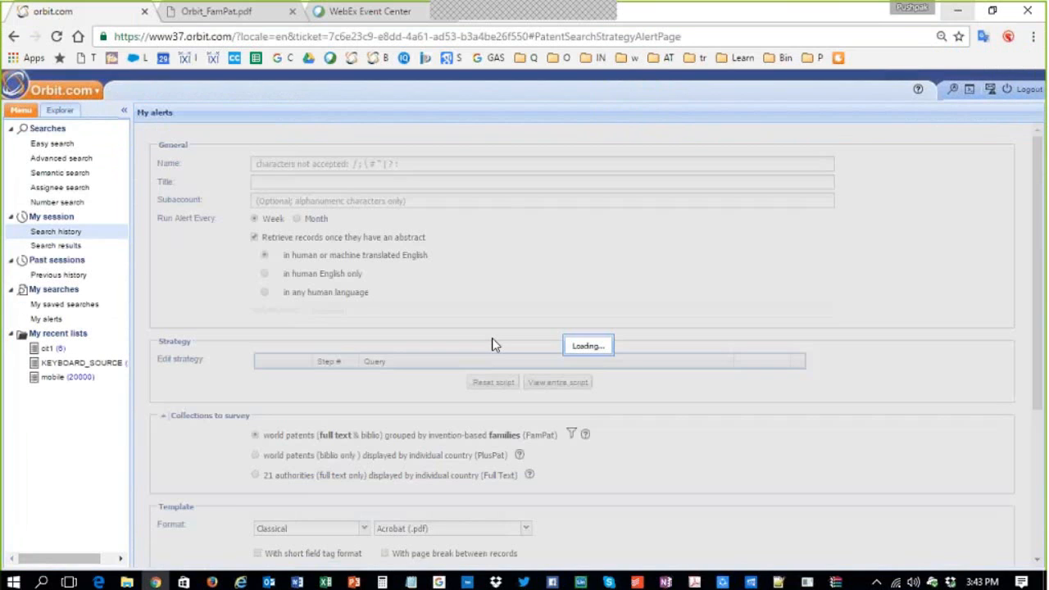
scroll(418, 324, down, 2)
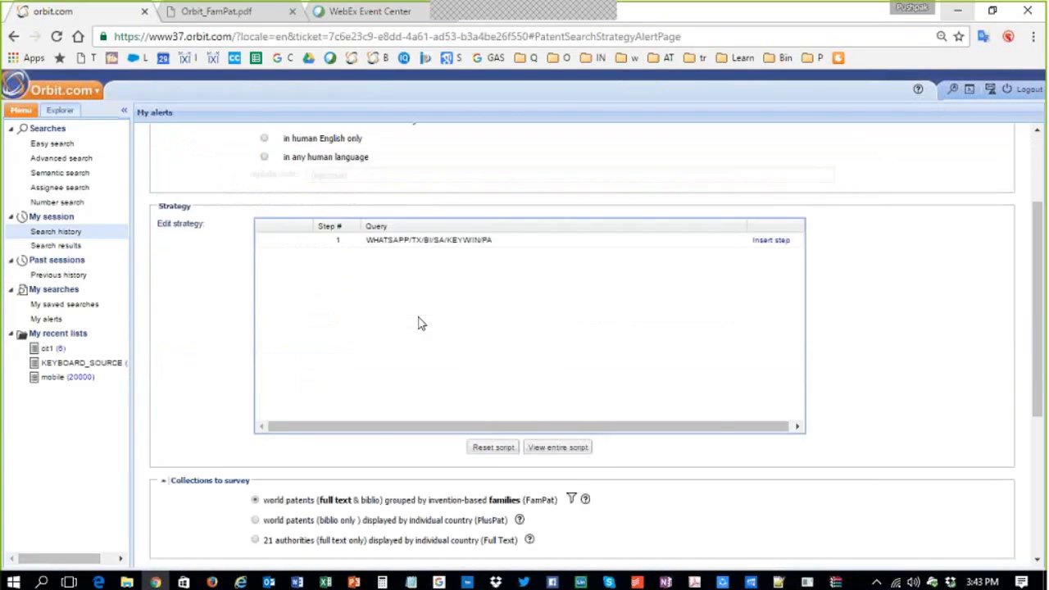
scroll(418, 324, down, 4)
click(363, 315)
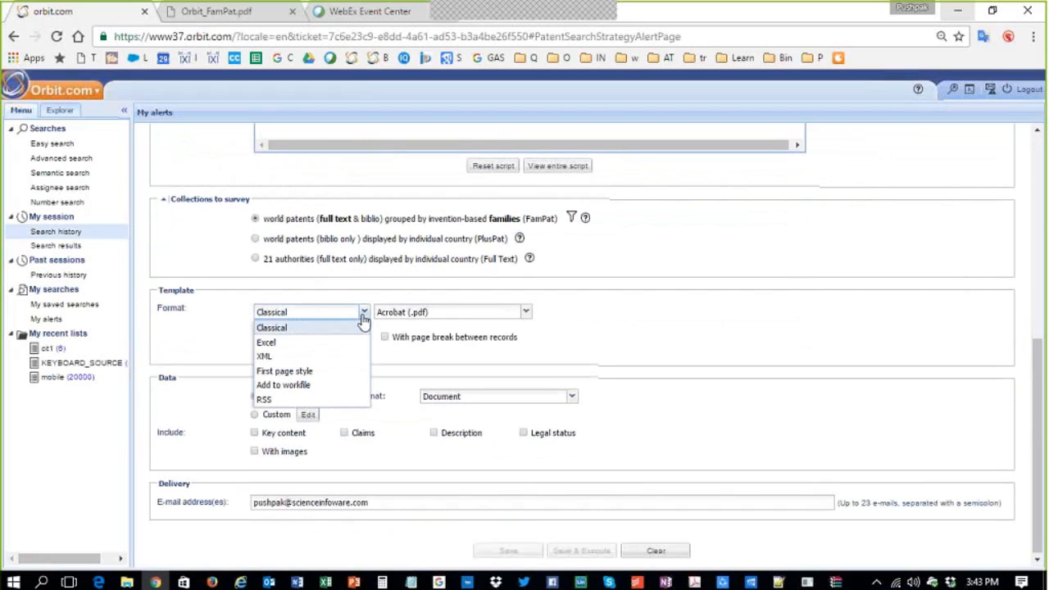
click(326, 384)
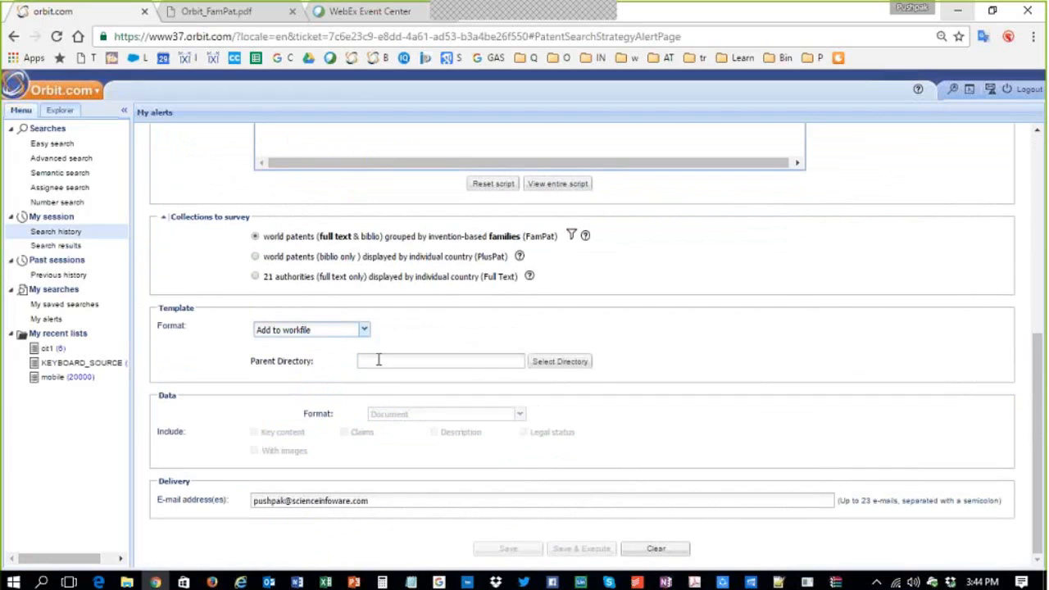
- Set the alert's parent directory to 1. Design and check how many delivery e-mail addresses are allowed
click(560, 362)
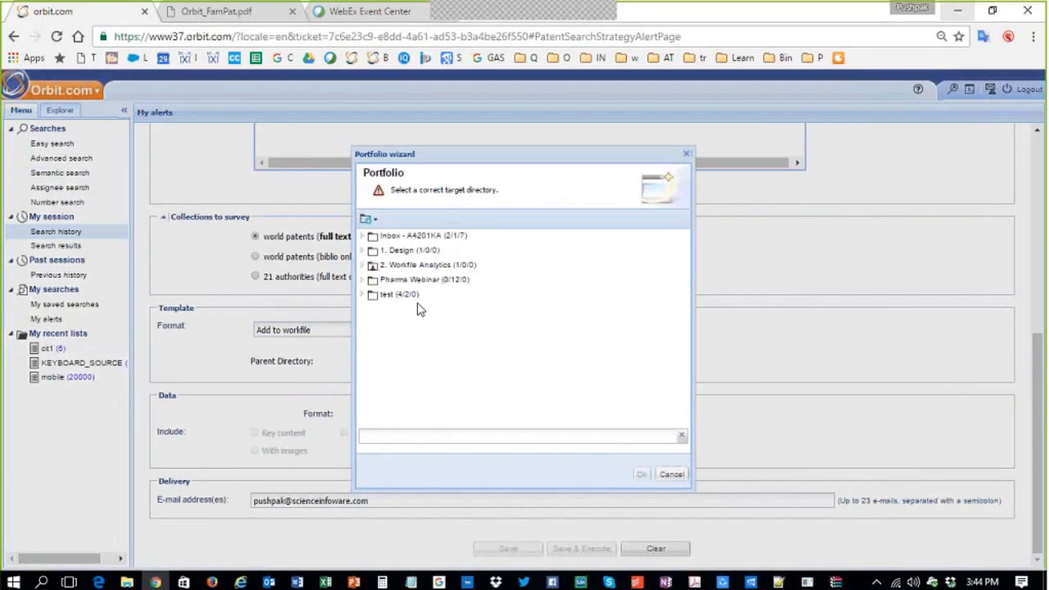
click(363, 250)
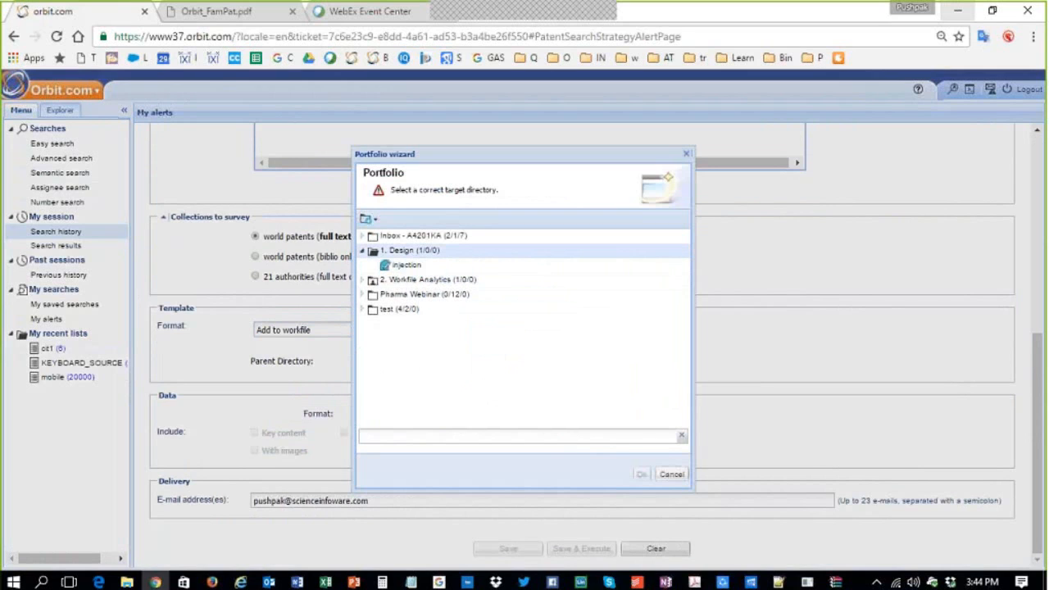
click(642, 476)
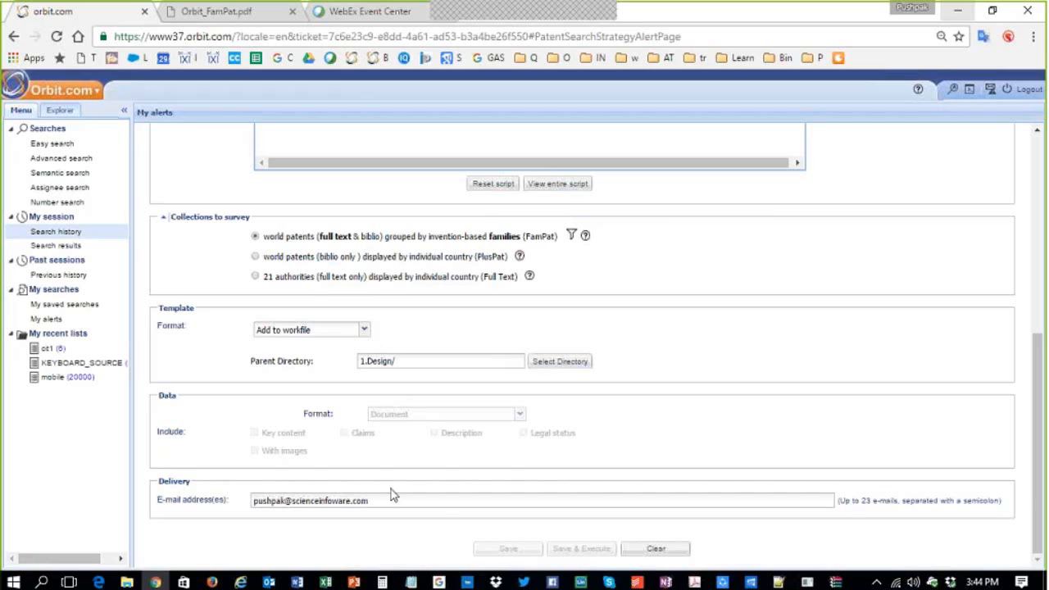
click(433, 501)
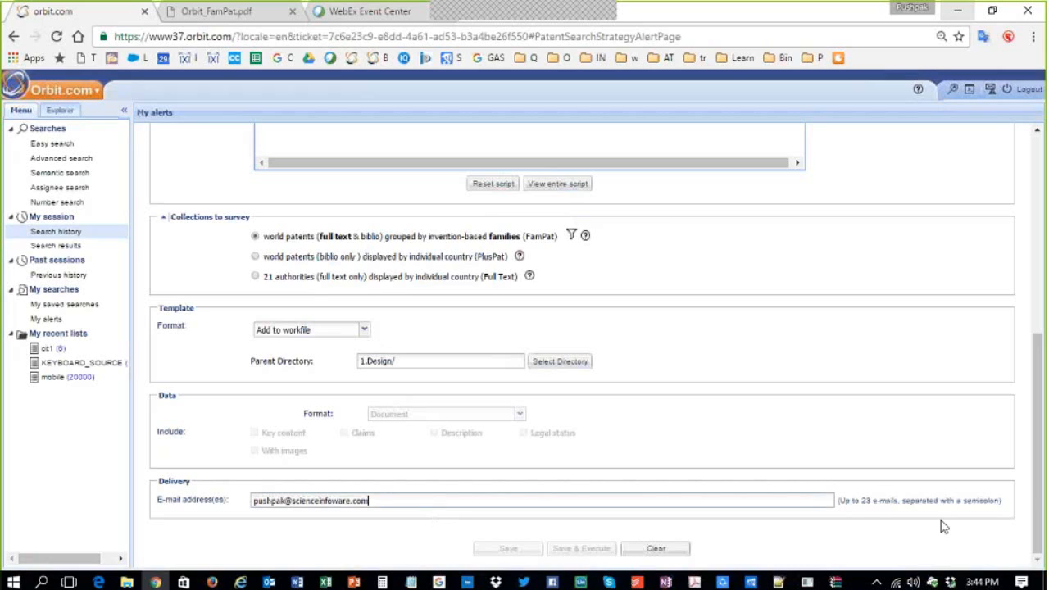
drag(854, 502, 926, 489)
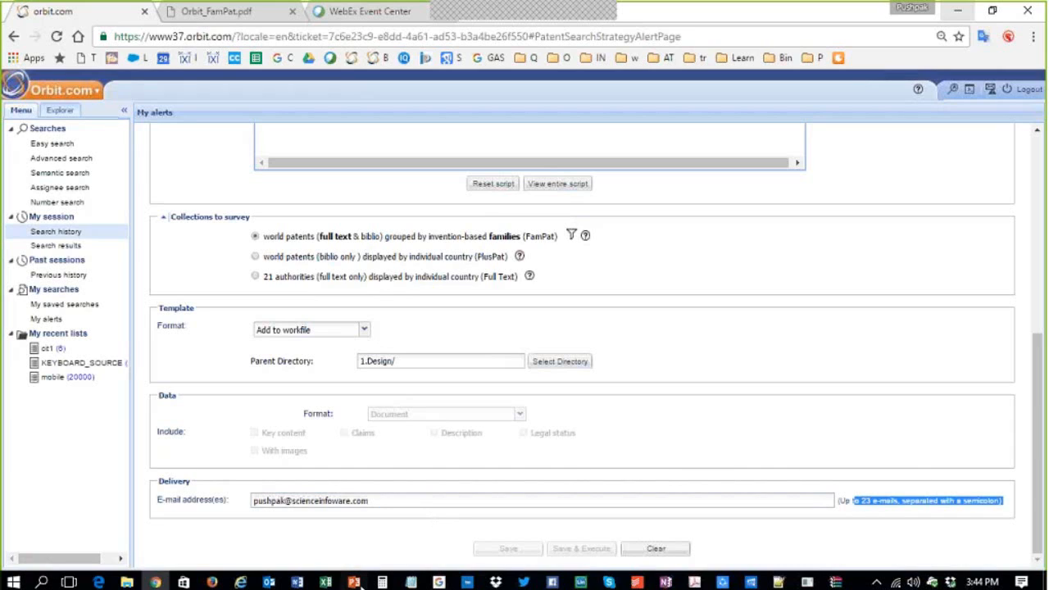
- Switch to the PowerPoint presentation, show the closing Q&A slide full screen and end the slide show
click(355, 583)
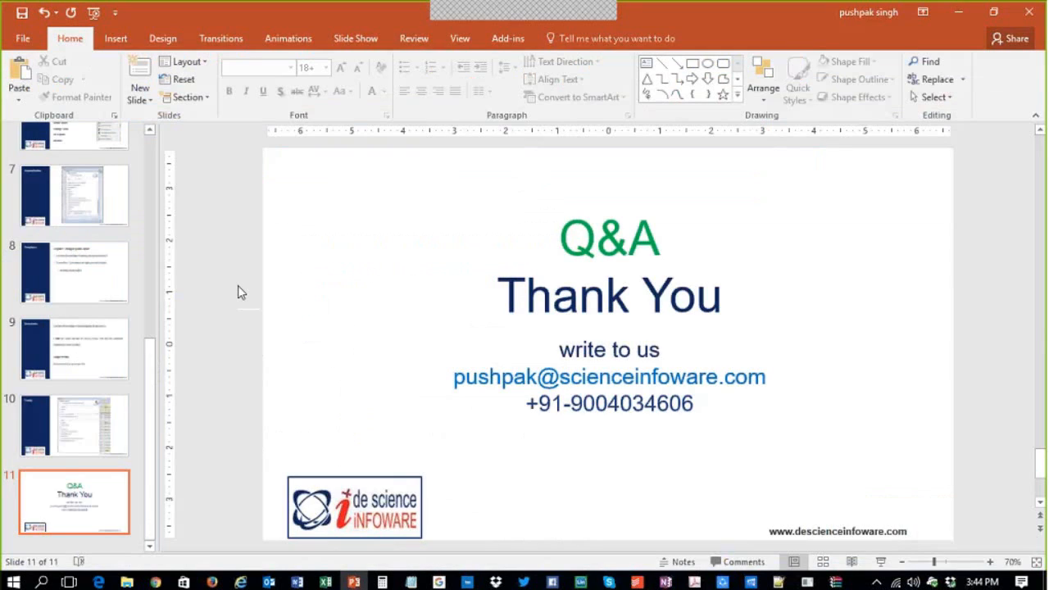
click(881, 563)
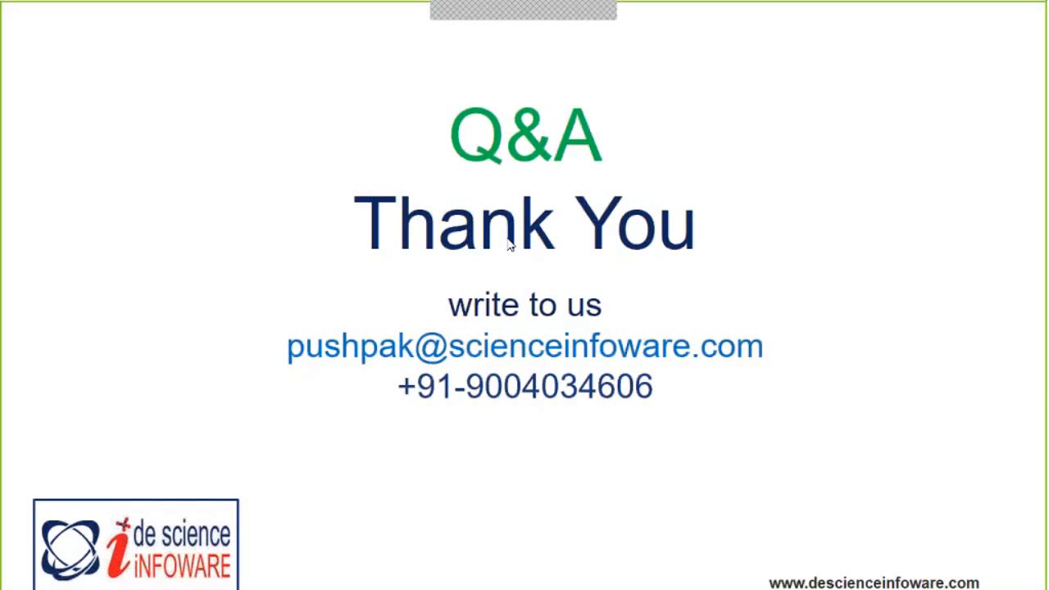
key(Escape)
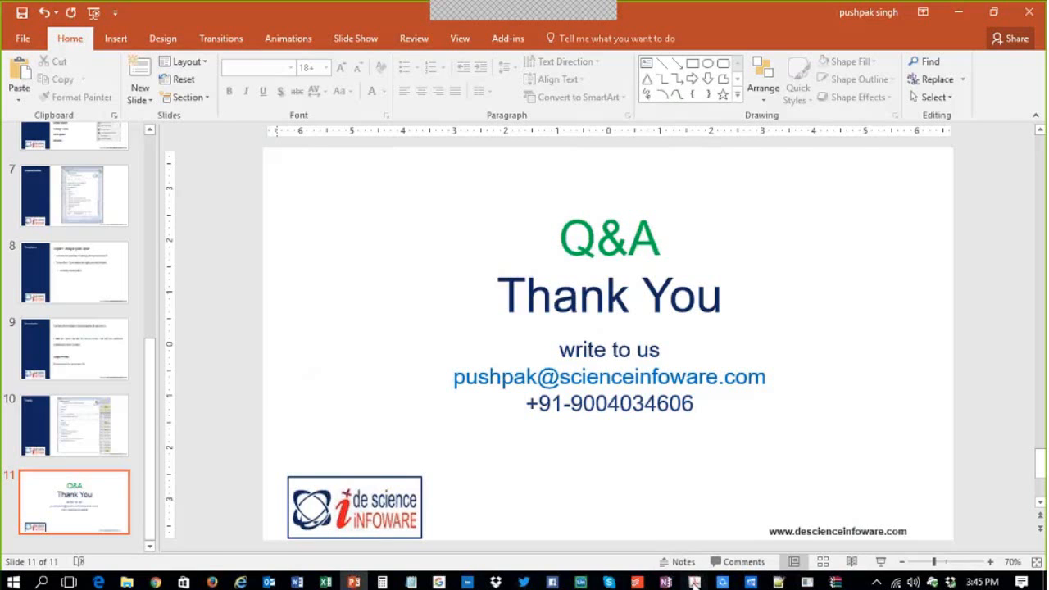
- Switch to FamPat.pdf in Acrobat and look up the OTI original title field code and its definition on page 30
click(694, 582)
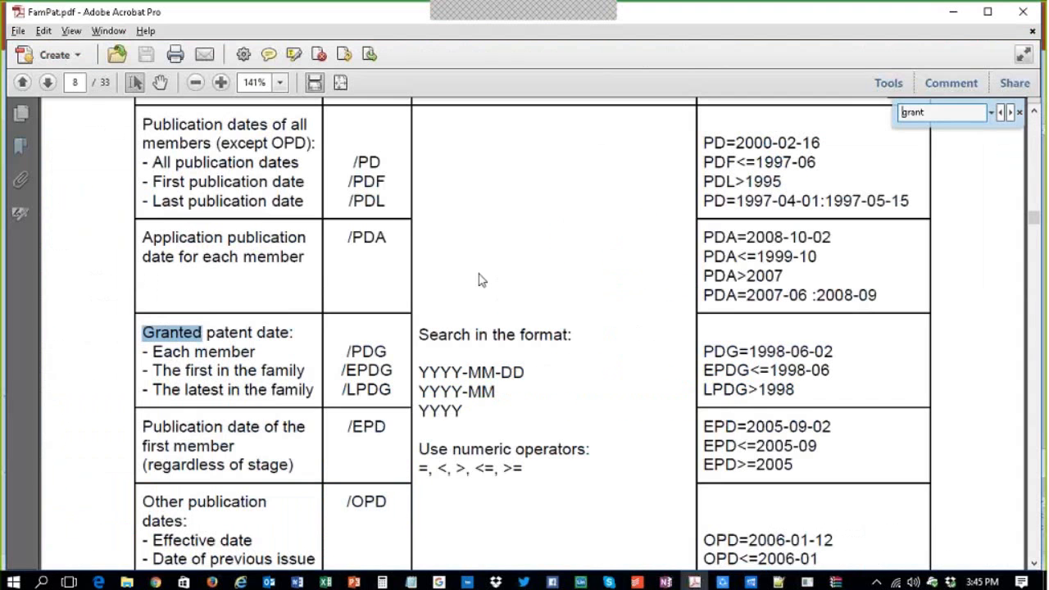
key(End)
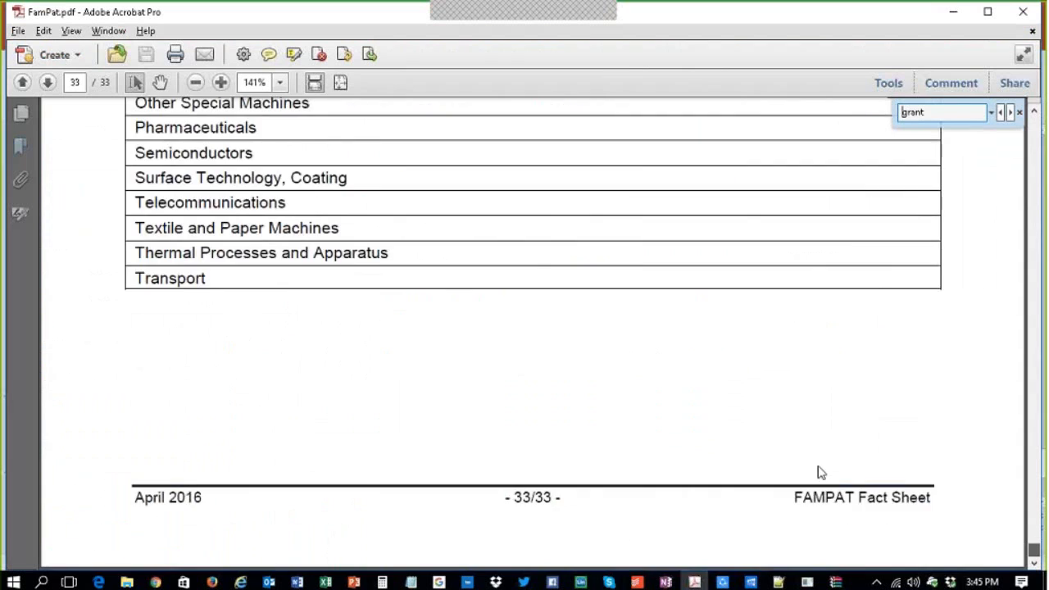
scroll(467, 283, up, 5)
scroll(469, 282, up, 15)
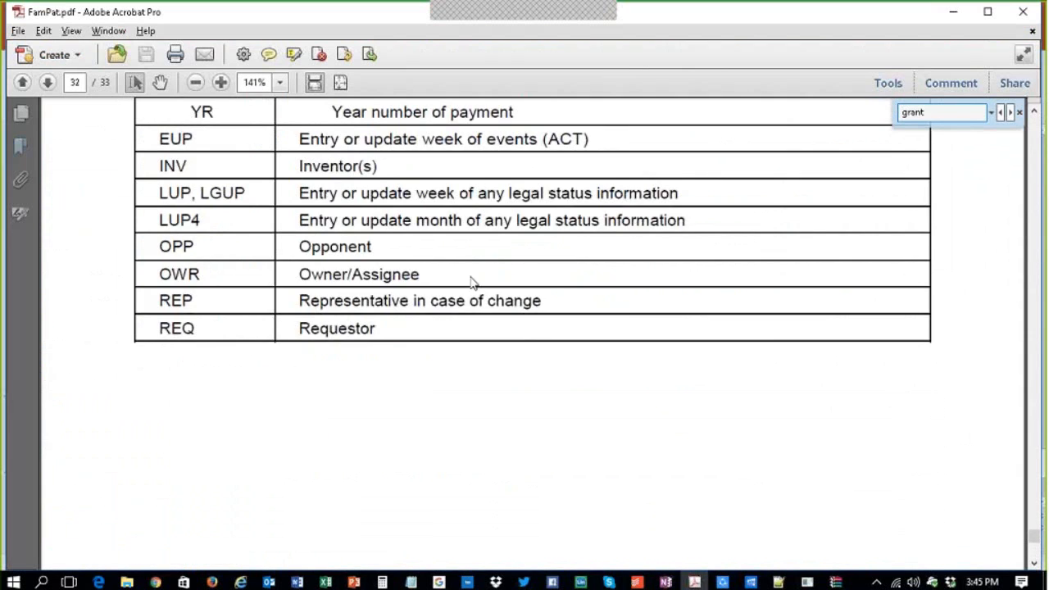
scroll(468, 275, up, 15)
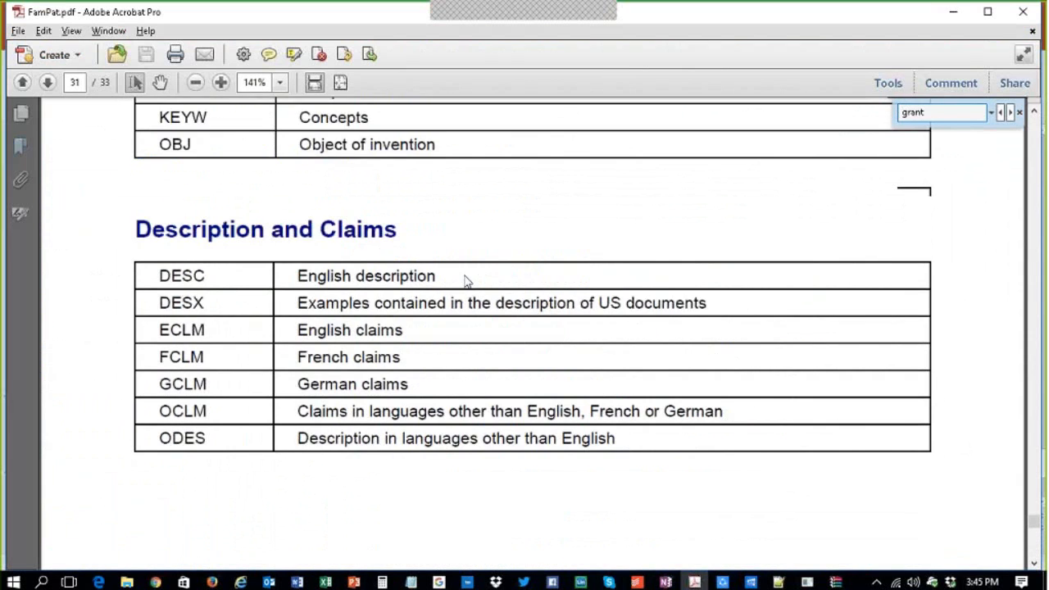
scroll(463, 275, up, 10)
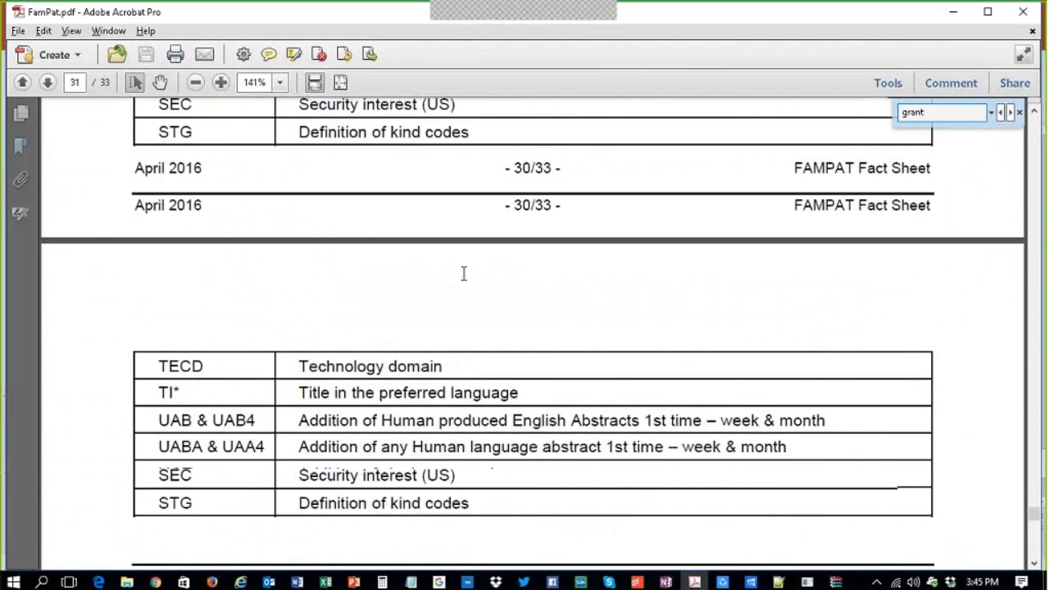
scroll(464, 278, up, 3)
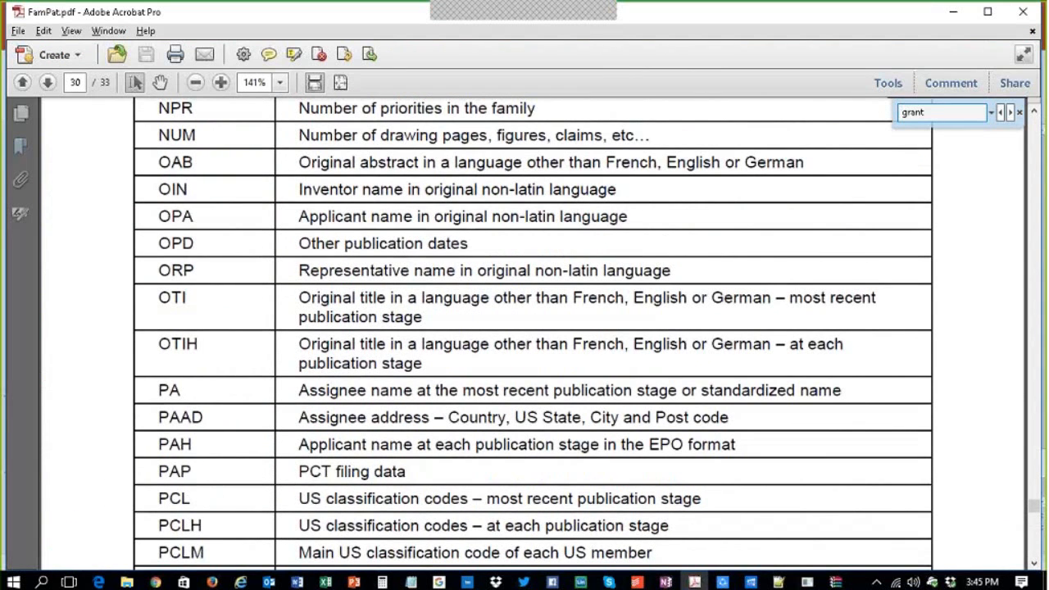
drag(299, 298, 617, 299)
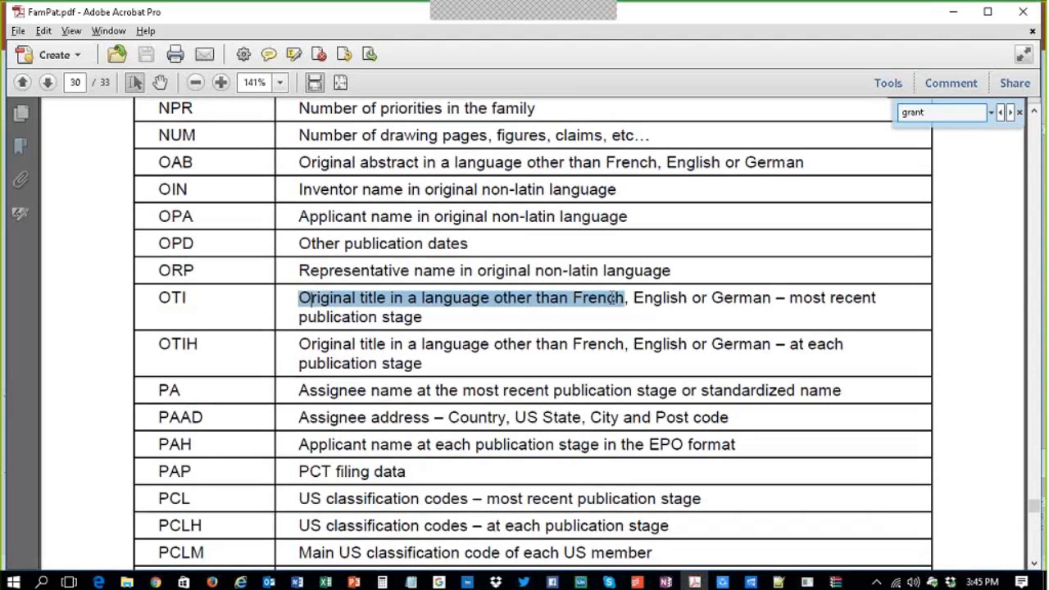
drag(157, 298, 199, 295)
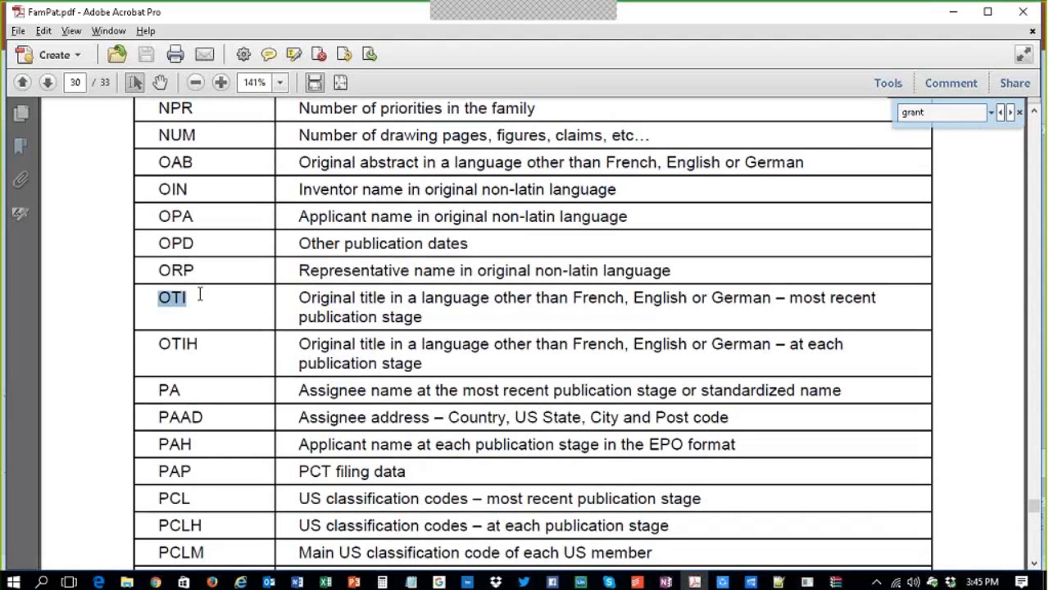
- Examine the ETI and ETIH English title codes on page 29 and the start of the Definition of Field Codes list
scroll(246, 310, up, 10)
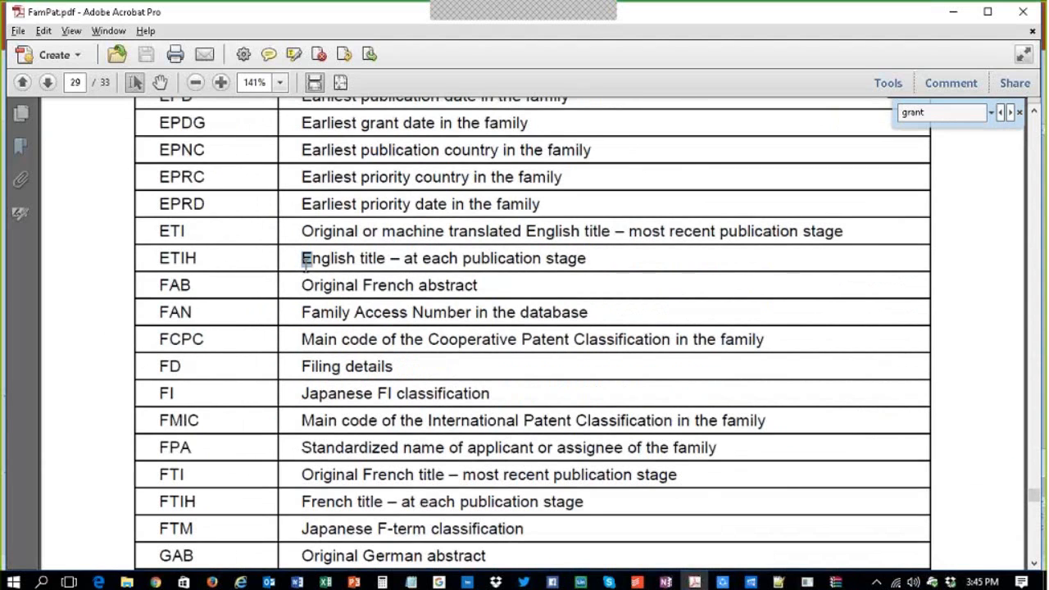
drag(304, 260, 636, 252)
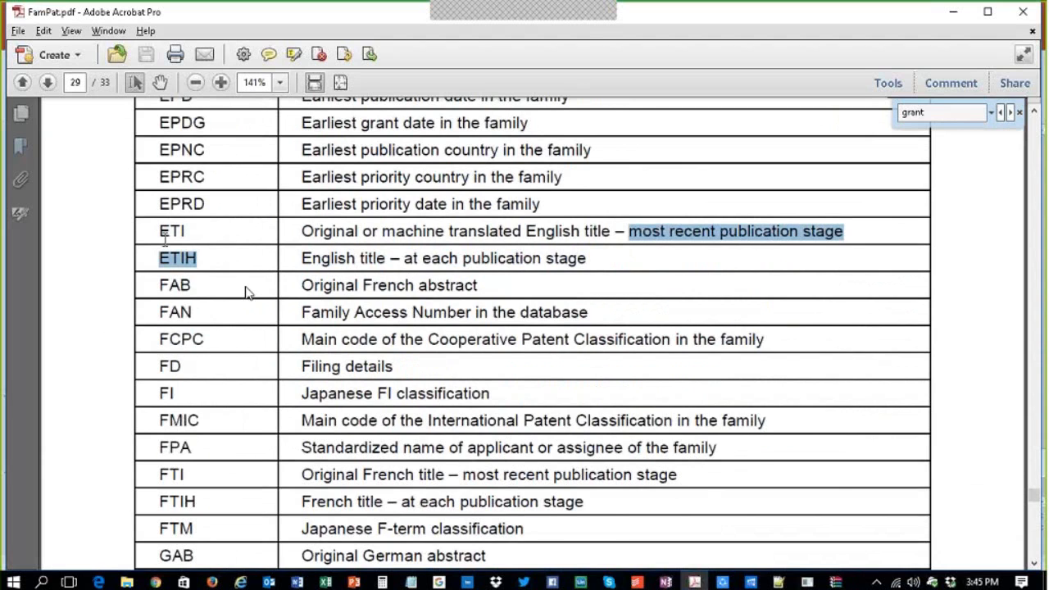
scroll(248, 294, up, 1)
scroll(249, 294, up, 5)
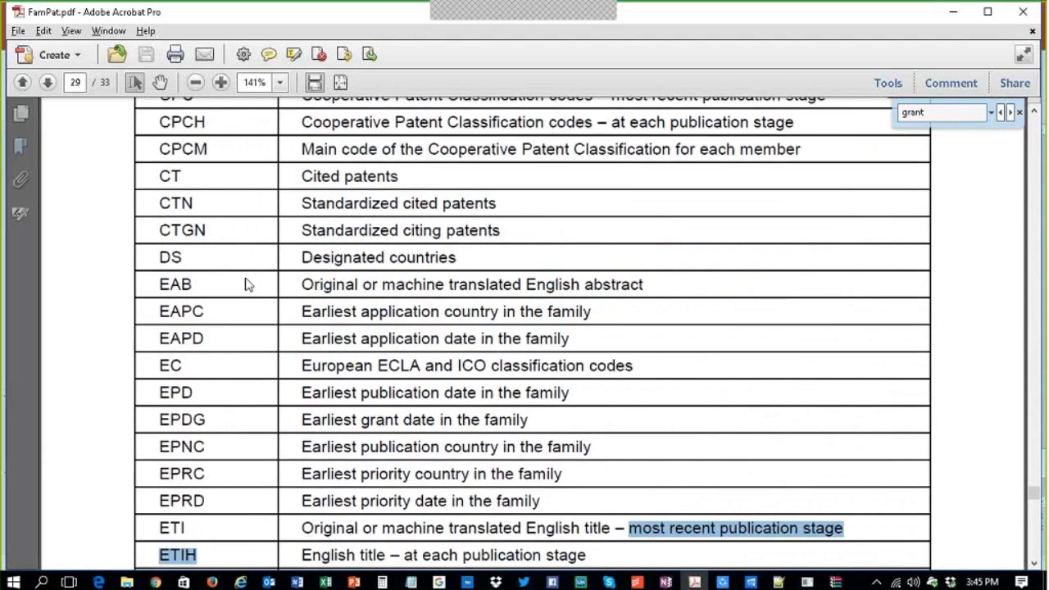
scroll(248, 286, up, 3)
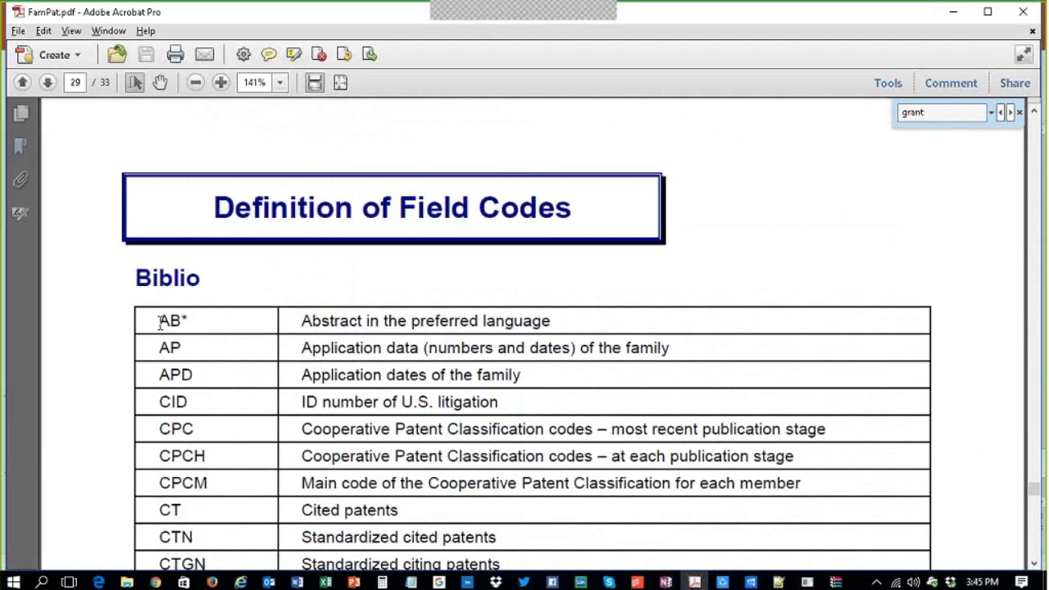
- Look up the OAB field code and its original abstract definition on page 30
scroll(161, 321, down, 5)
scroll(485, 333, down, 10)
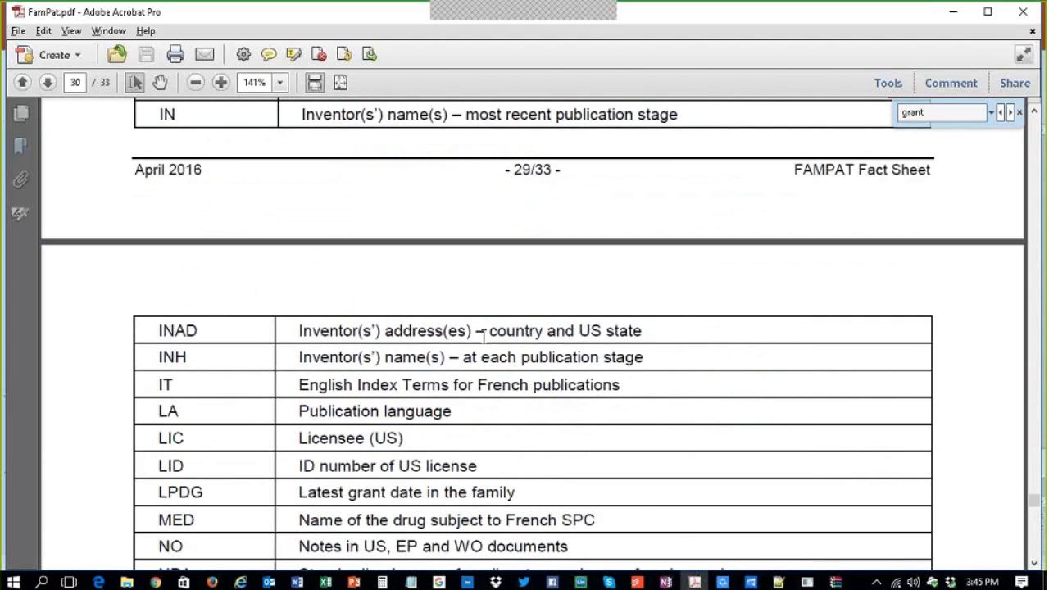
scroll(485, 332, down, 6)
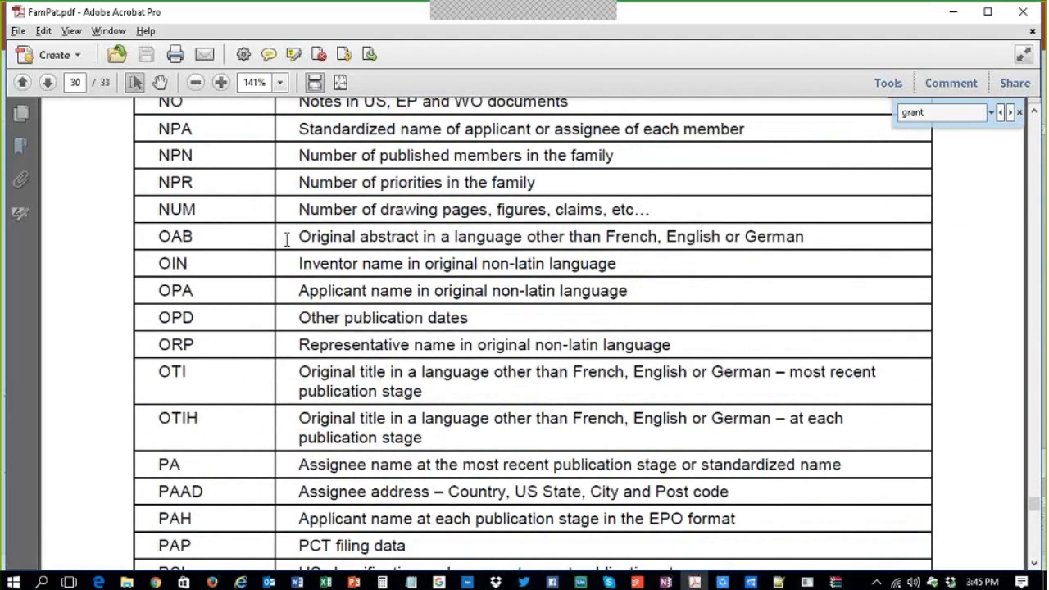
drag(157, 237, 215, 241)
drag(298, 237, 614, 241)
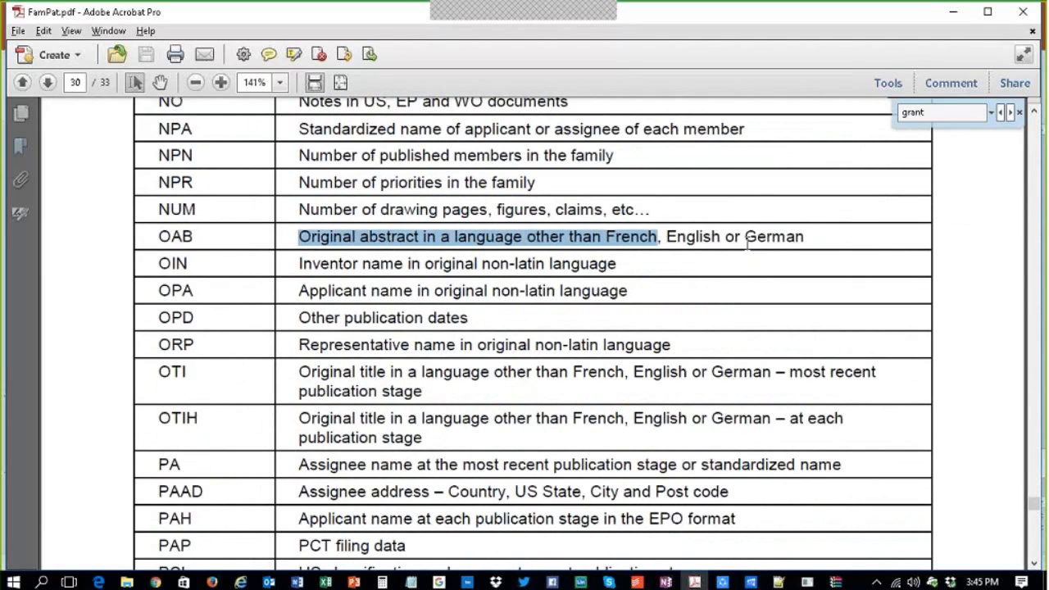